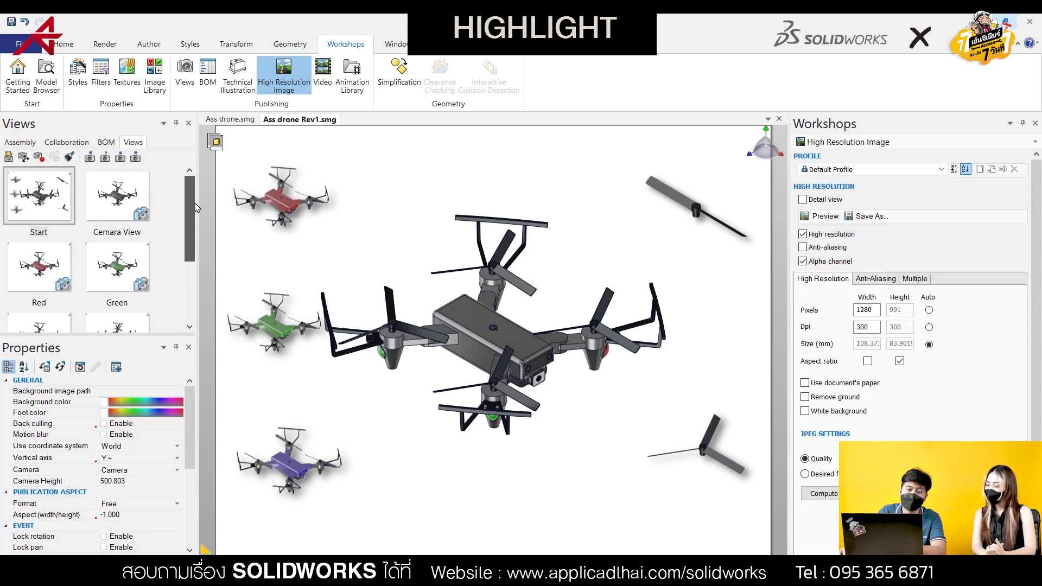
Link the Red, Green and Blue views to the red, green and blue drone insets.
click(50, 256)
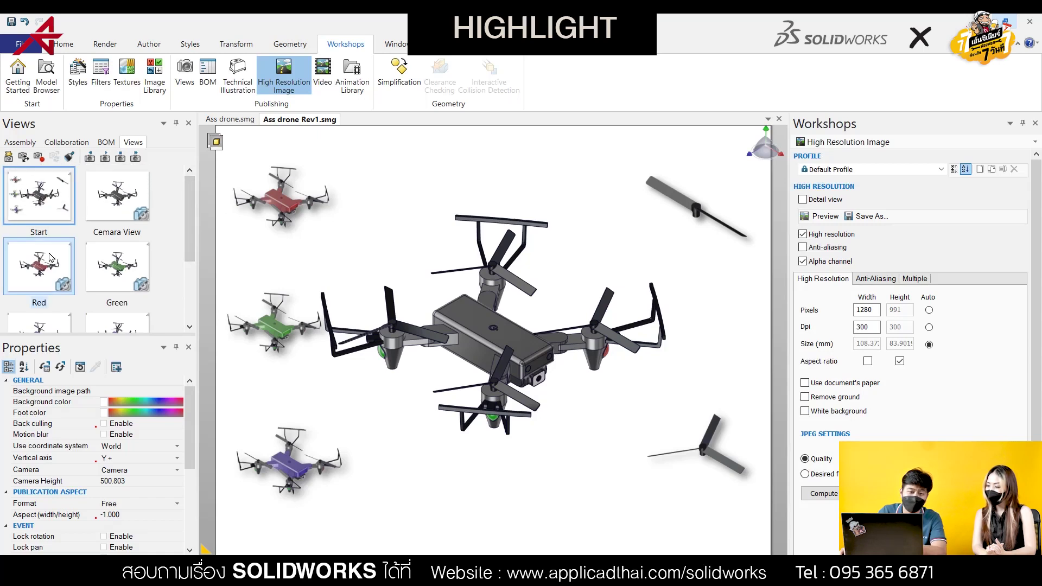
drag(34, 269, 288, 203)
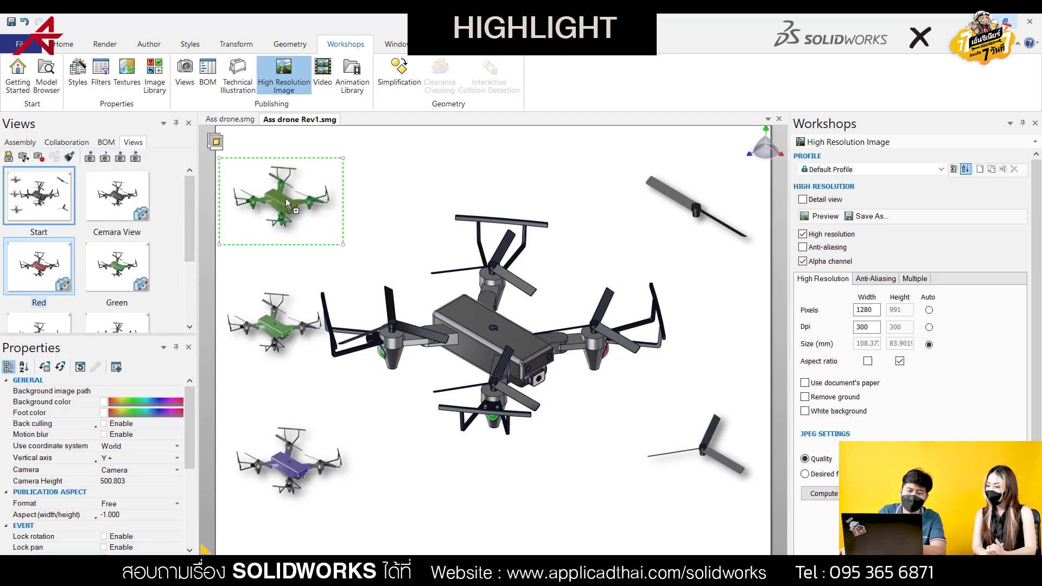
click(120, 269)
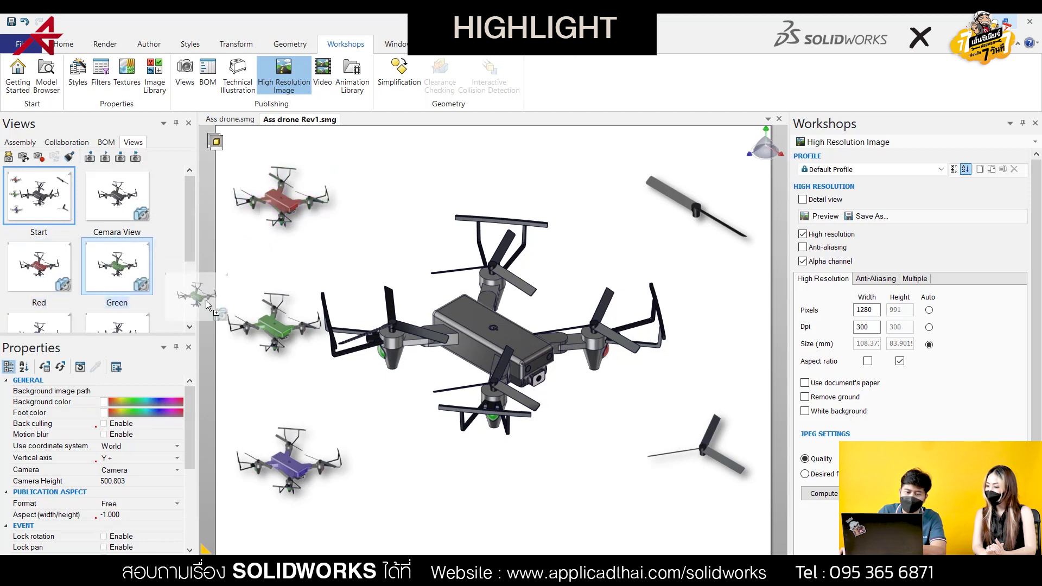
drag(115, 268, 274, 326)
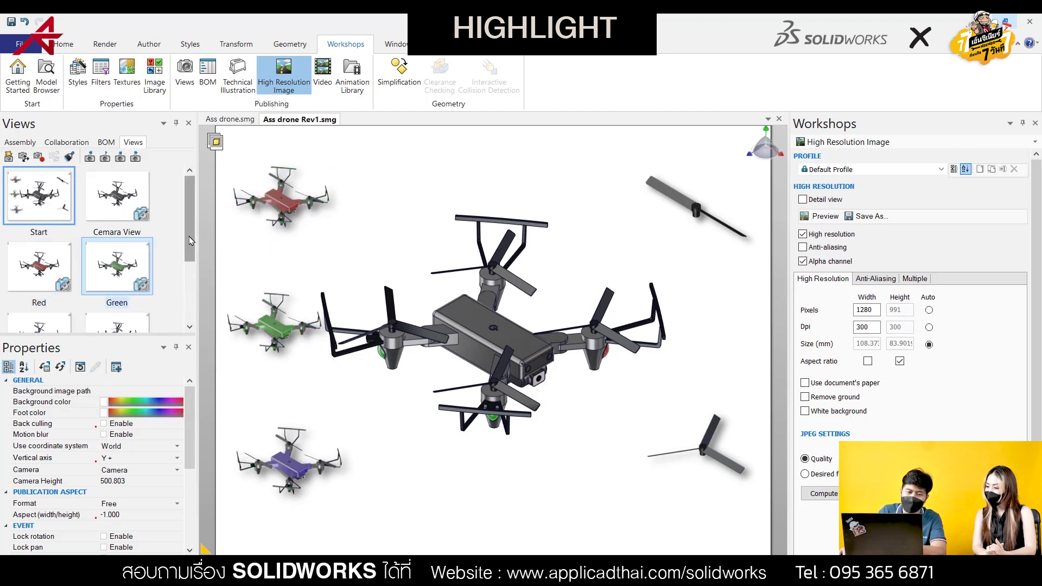
scroll(42, 236, down, 3)
click(42, 236)
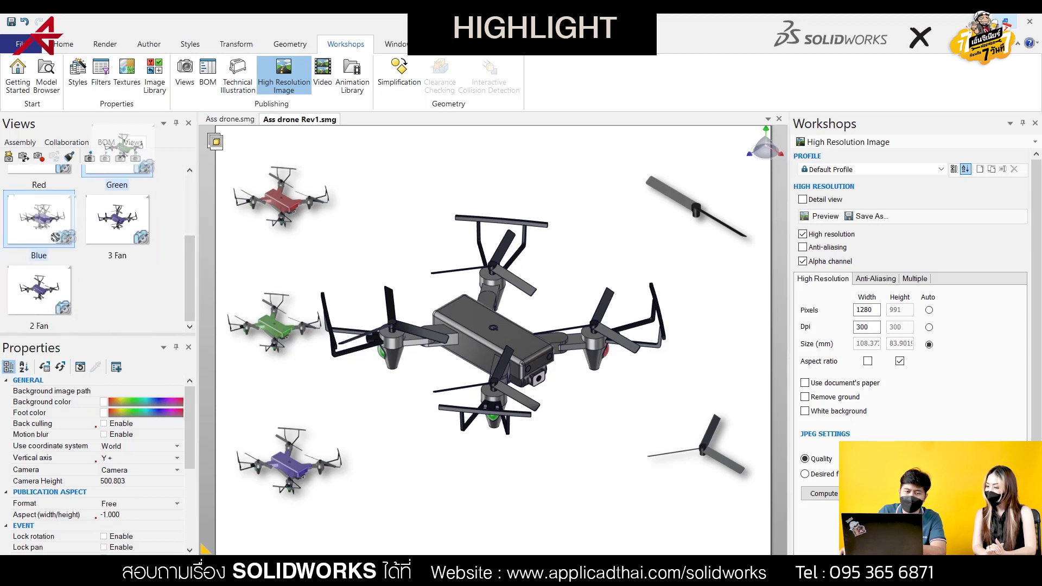
drag(37, 231, 287, 470)
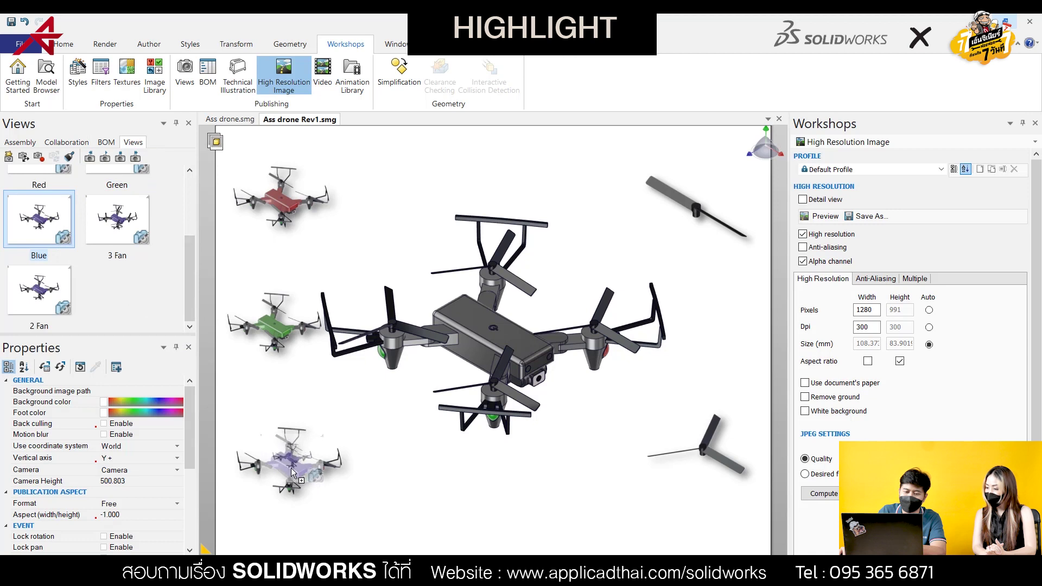
Link the 3 Fan and 2 Fan views to the two propeller insets.
click(118, 228)
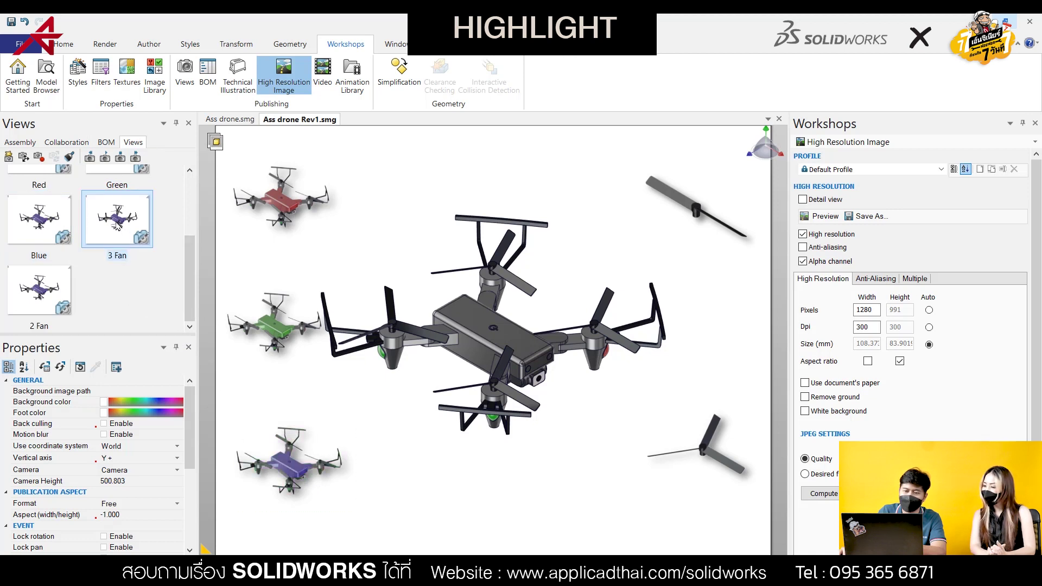
drag(118, 225, 709, 461)
click(44, 293)
drag(45, 294, 700, 214)
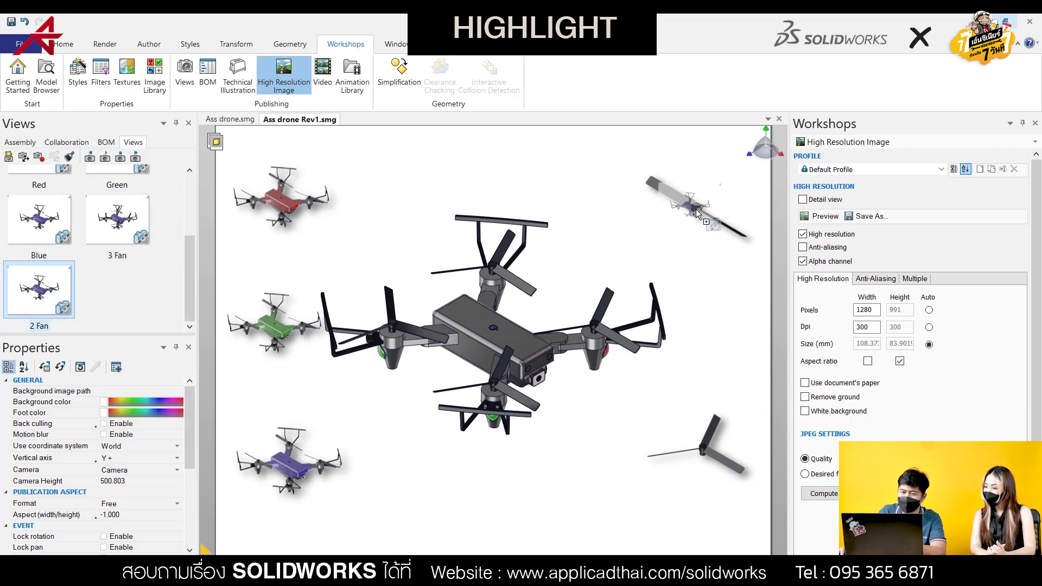
drag(701, 214, 699, 209)
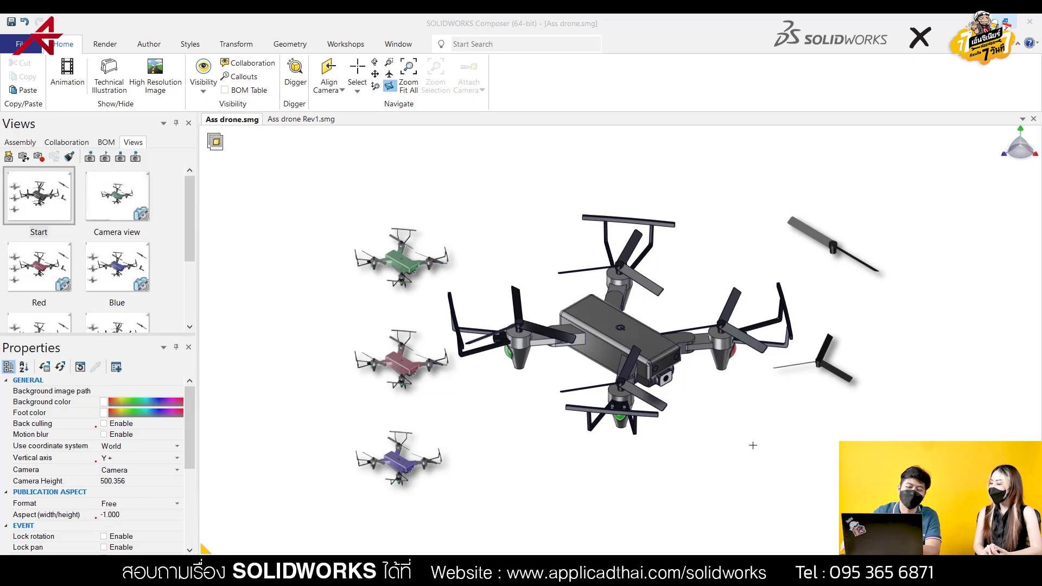
Test the green, red and propeller insets, ending red with two-blade propellers, then switch to Ass drone Rev1.smg.
click(403, 264)
click(405, 365)
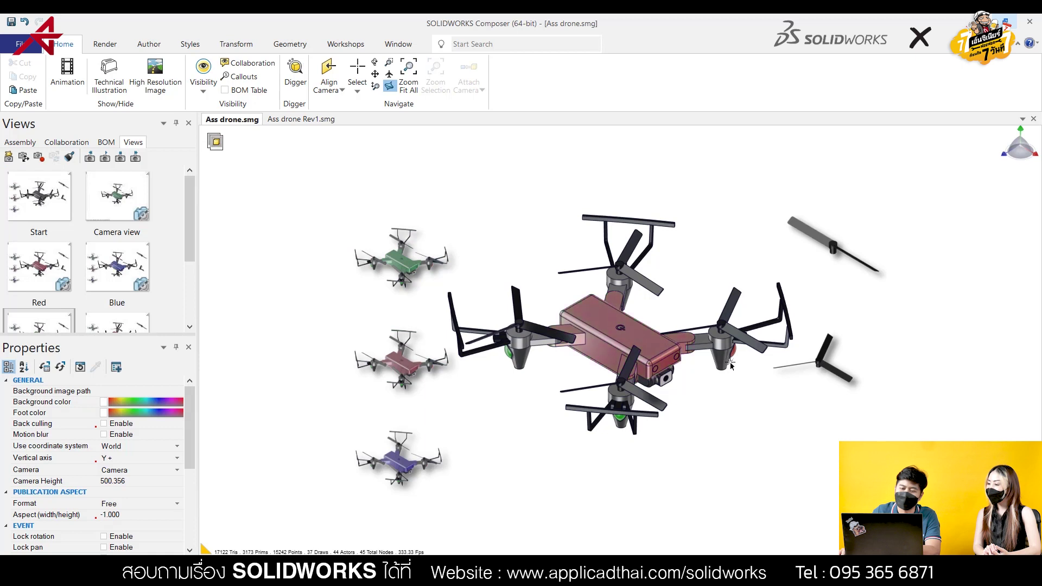
click(830, 371)
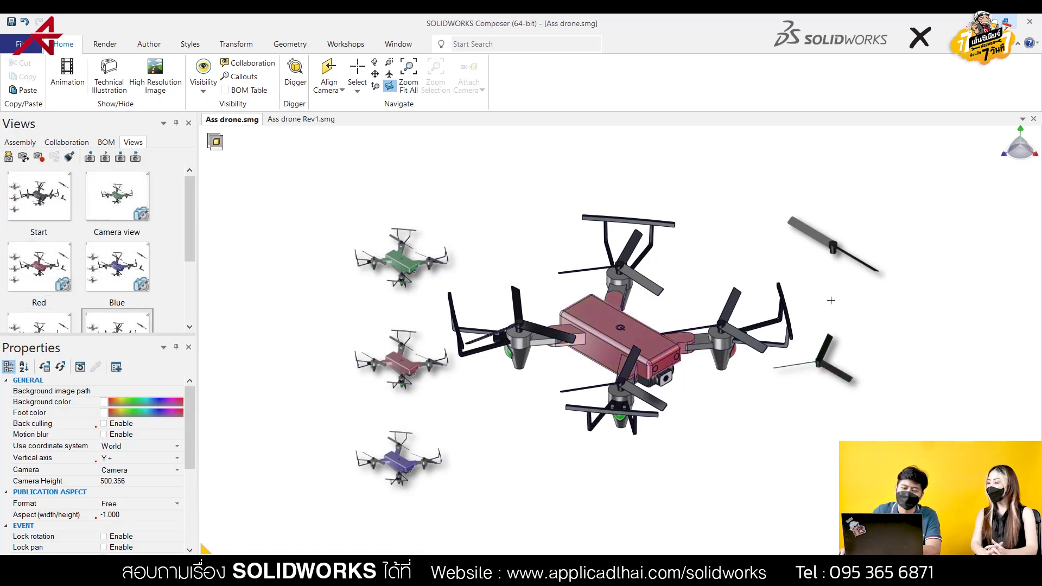
click(832, 250)
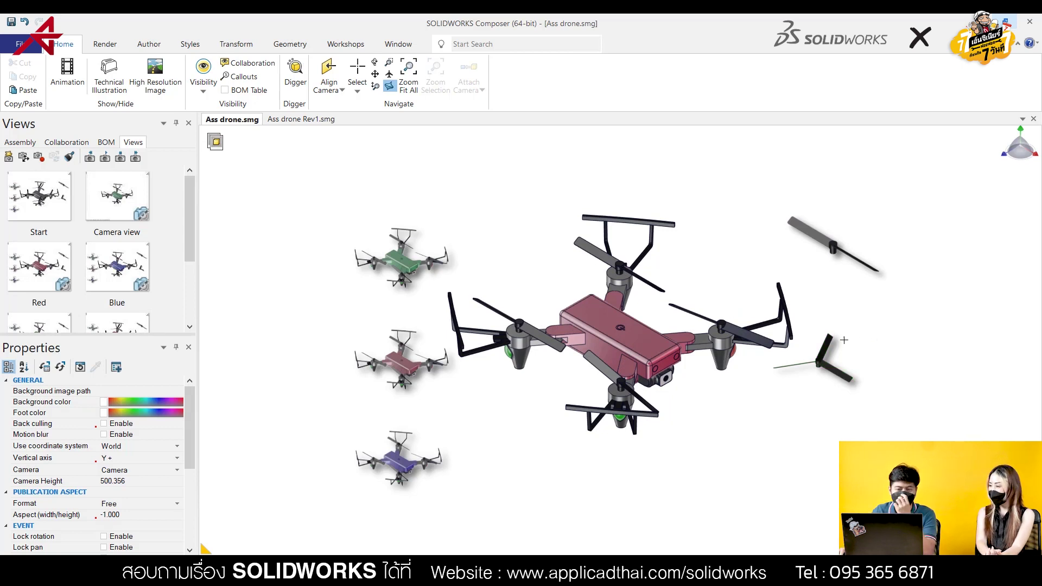
click(302, 119)
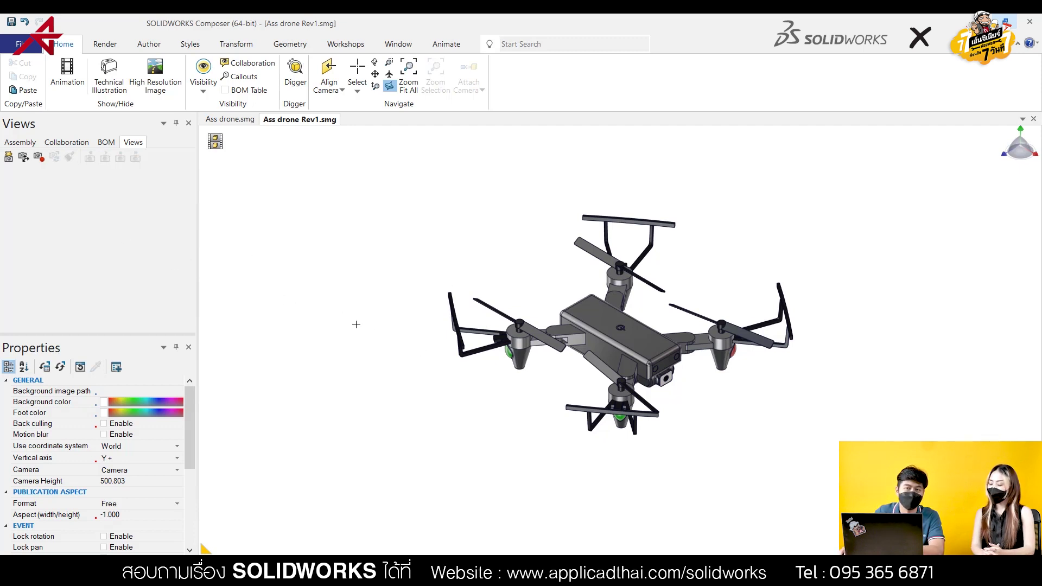
Expand the drone's selection sets in the assembly tree and switch the 3 Fan set on.
click(20, 142)
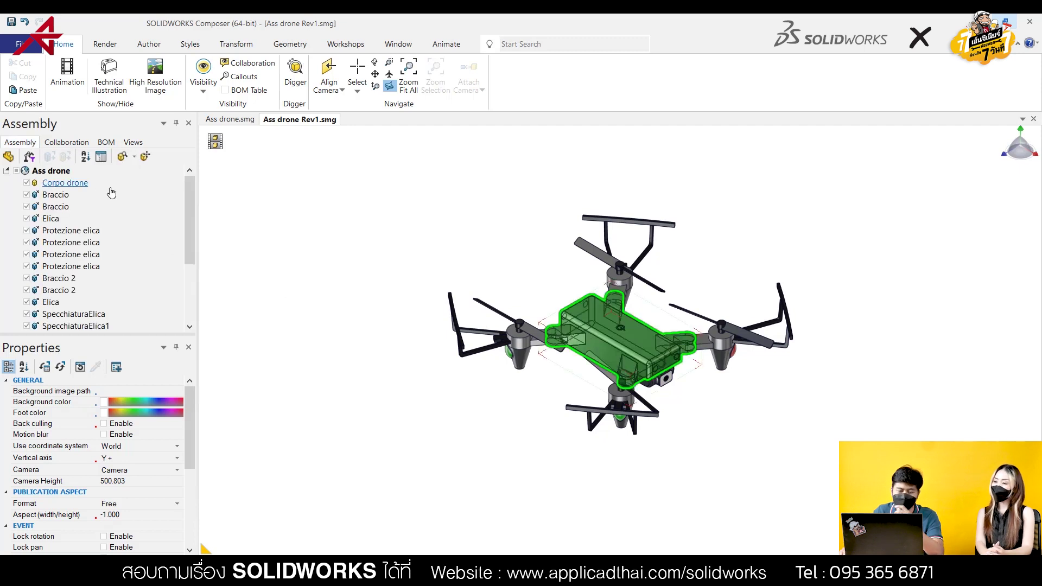
scroll(111, 193, down, 3)
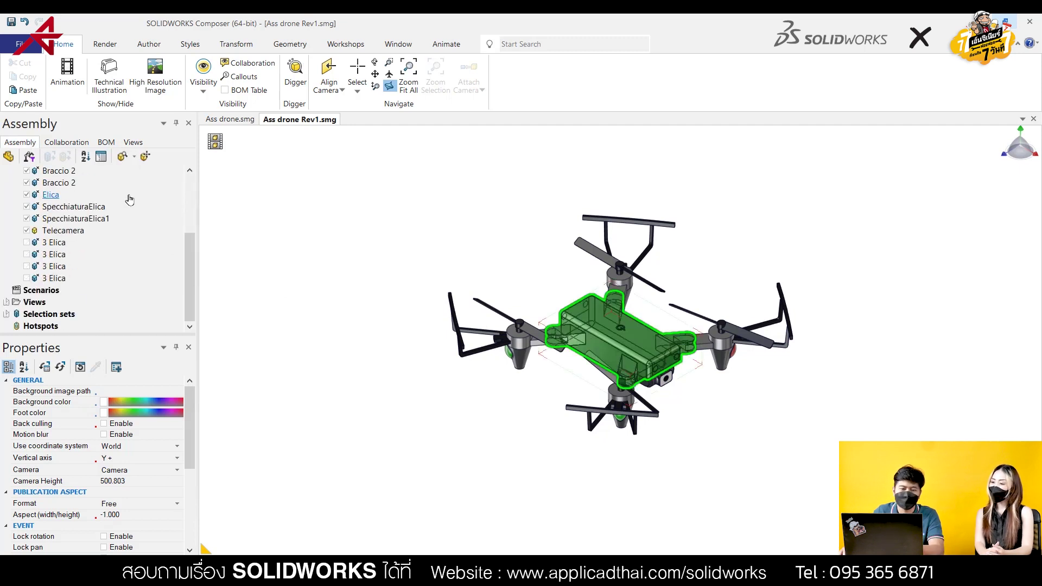
click(6, 316)
click(44, 315)
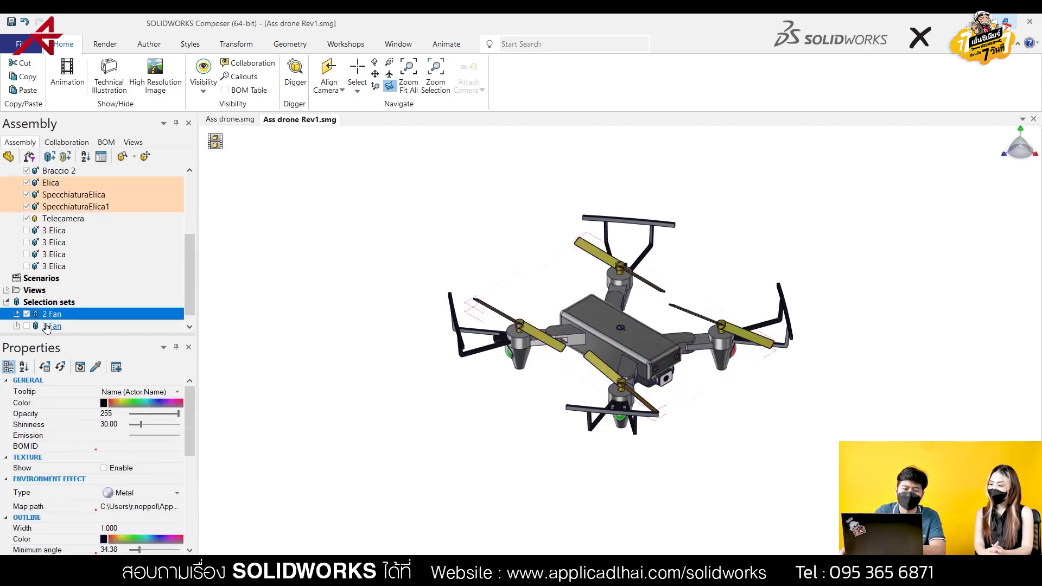
click(48, 327)
click(45, 316)
Set the 3 Fan propeller set's opacity to 0 so only two-blade propellers show.
click(26, 326)
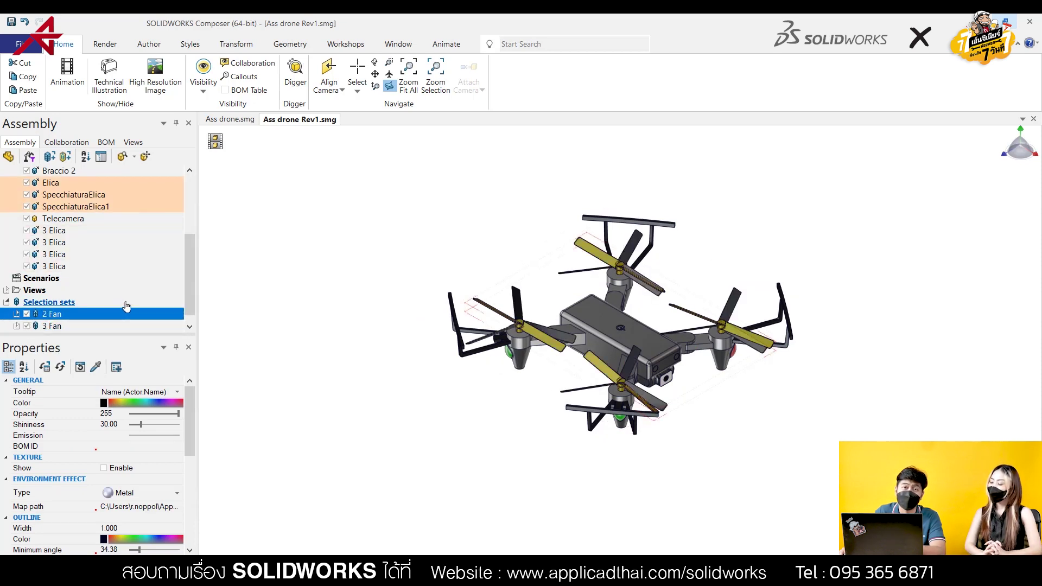
click(51, 326)
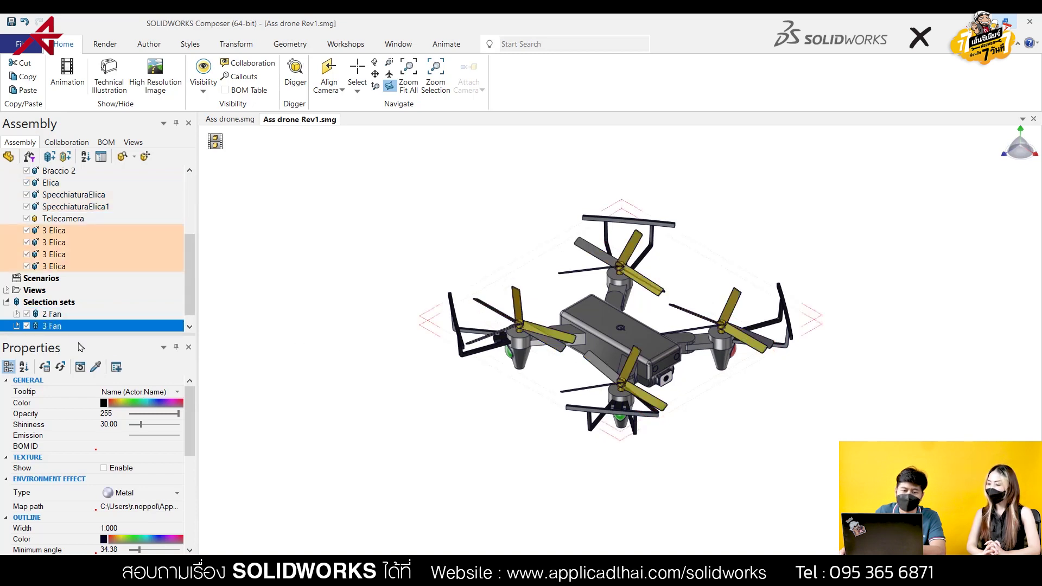
click(53, 317)
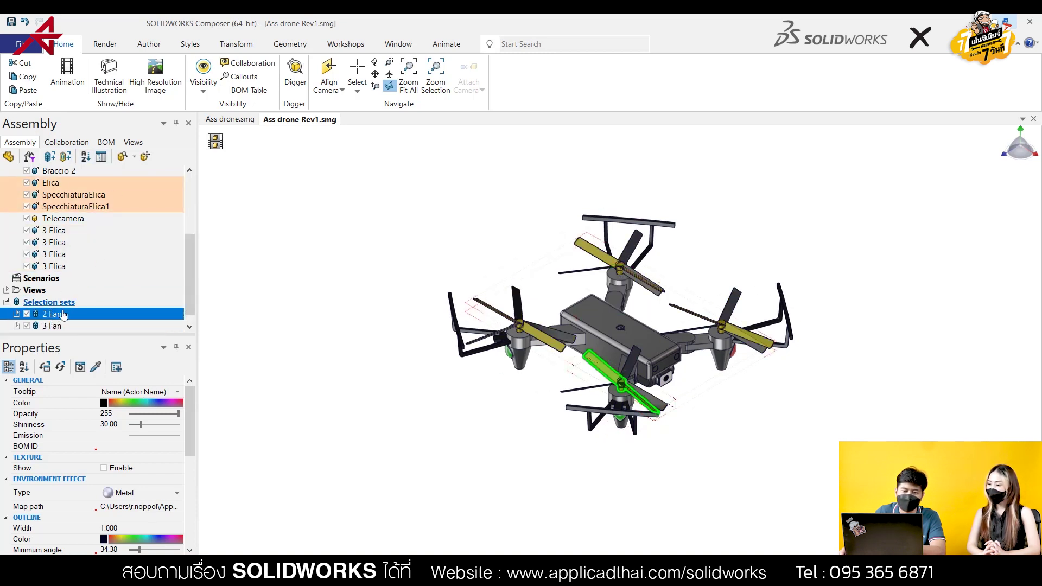
click(52, 327)
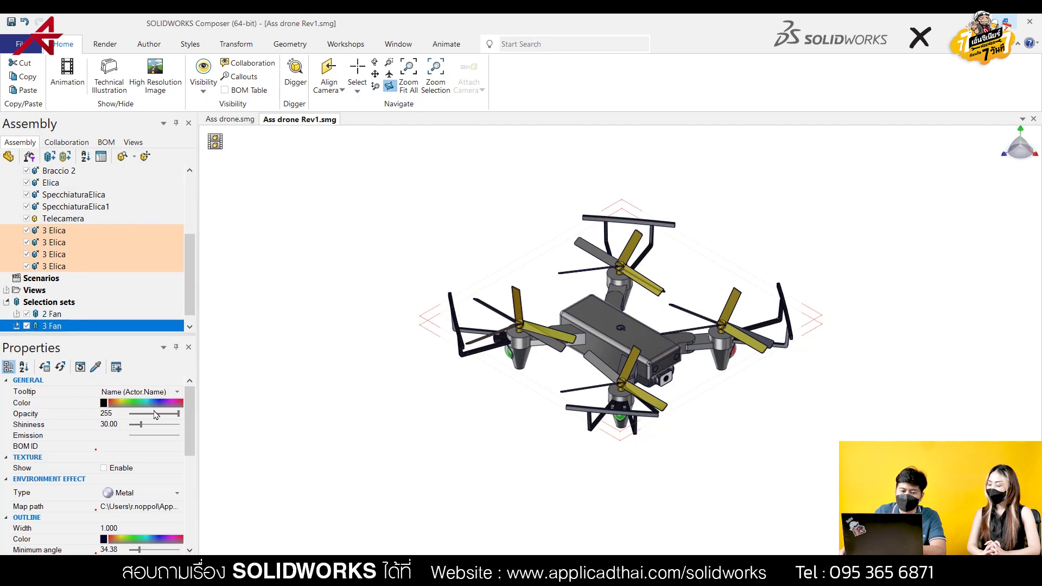
drag(175, 415, 131, 415)
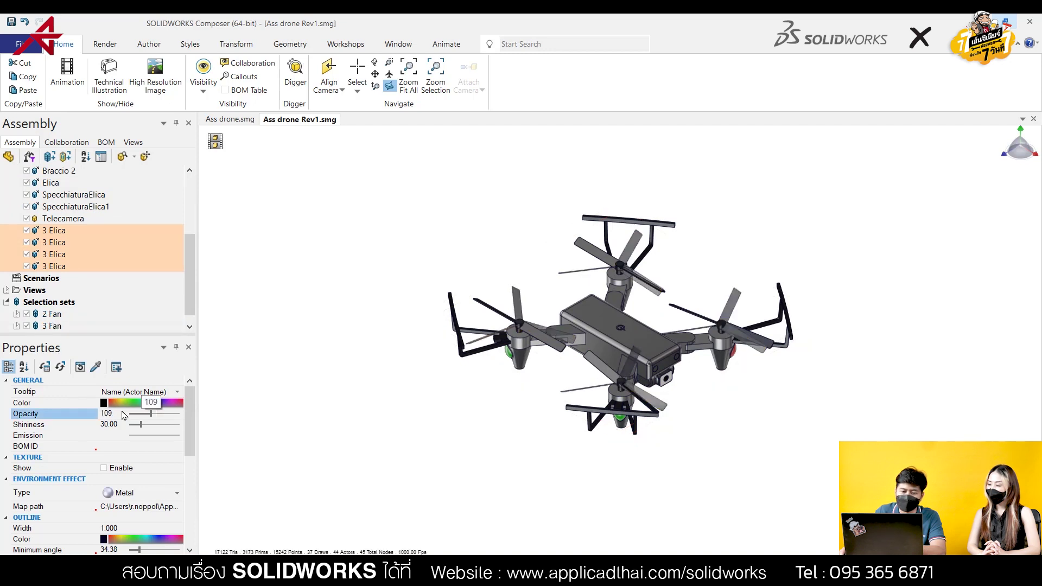
click(132, 143)
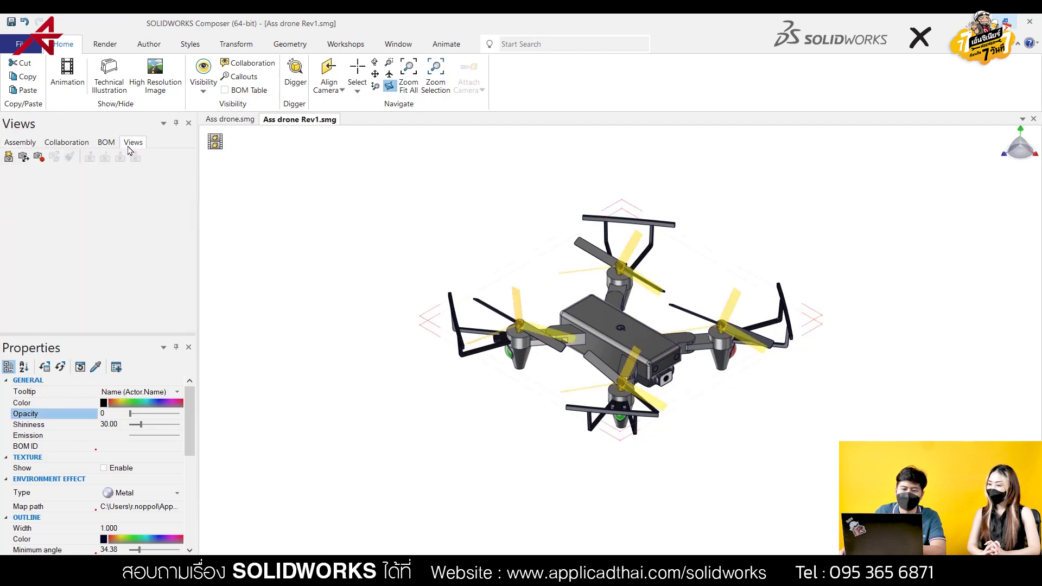
Save the grey two-blade drone as a new view named Start and select it.
click(9, 158)
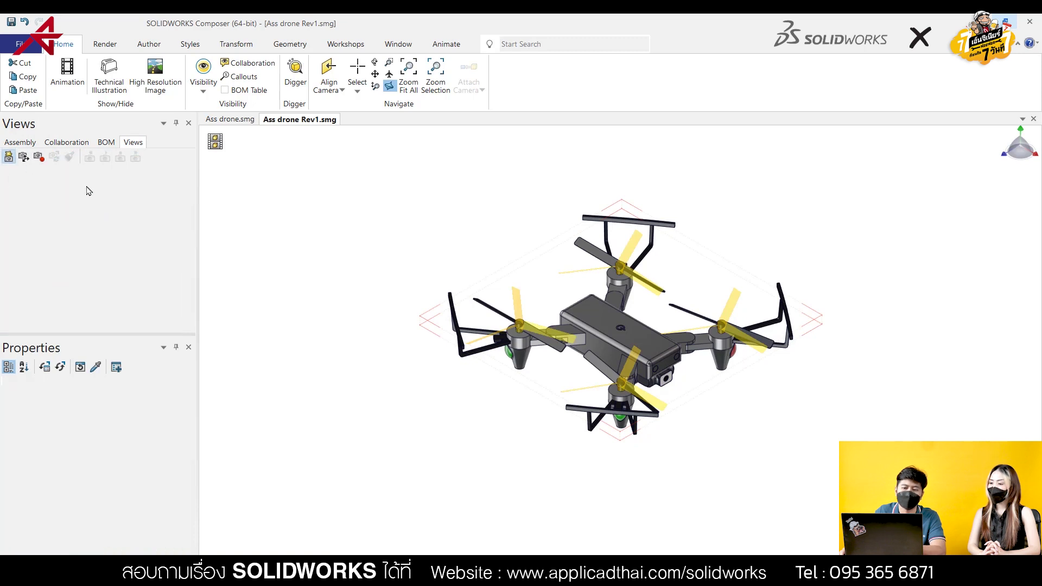
click(285, 261)
click(54, 205)
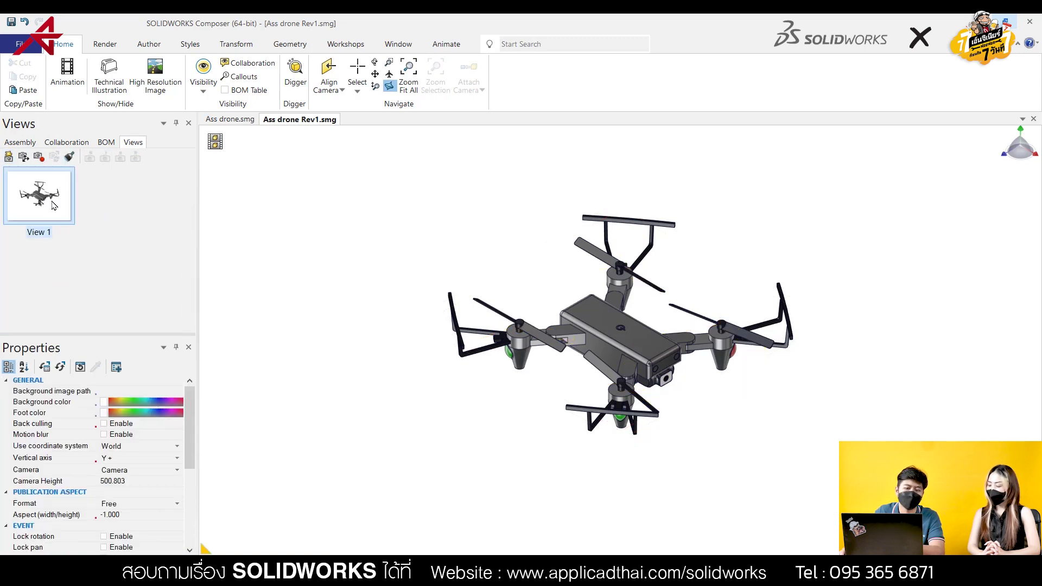
key(F2)
text(Start)
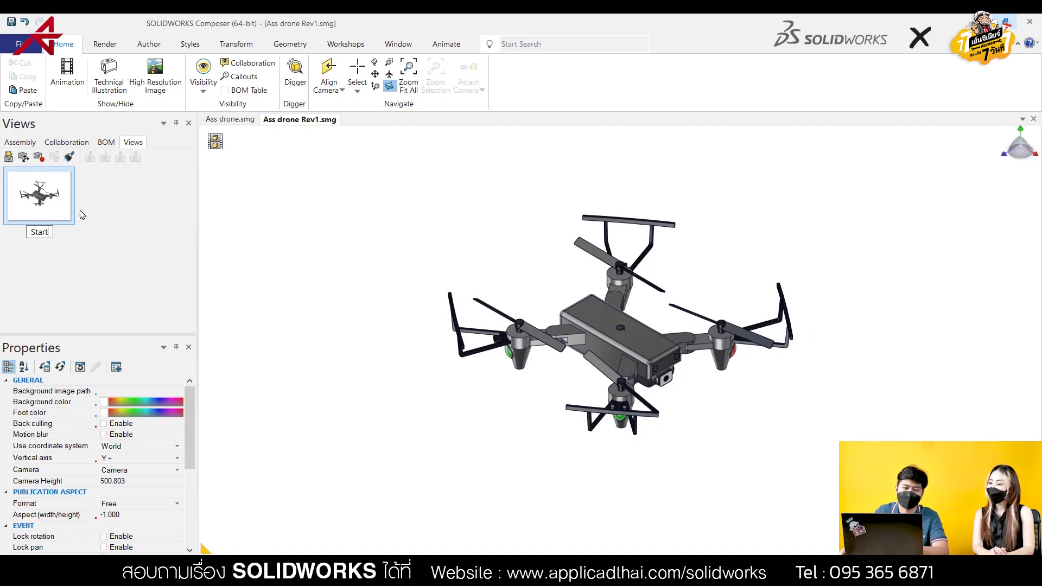
click(120, 227)
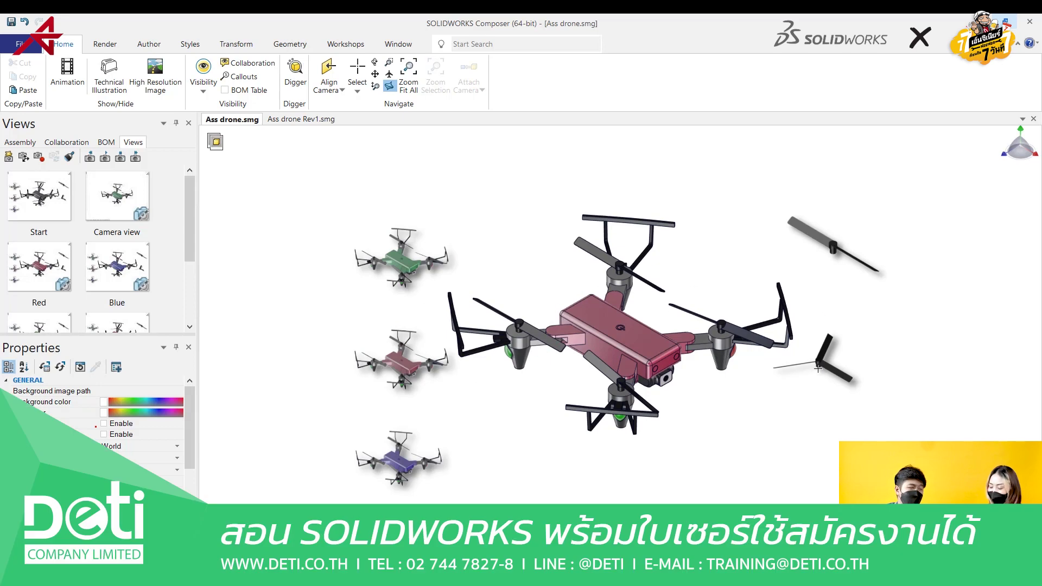
click(291, 119)
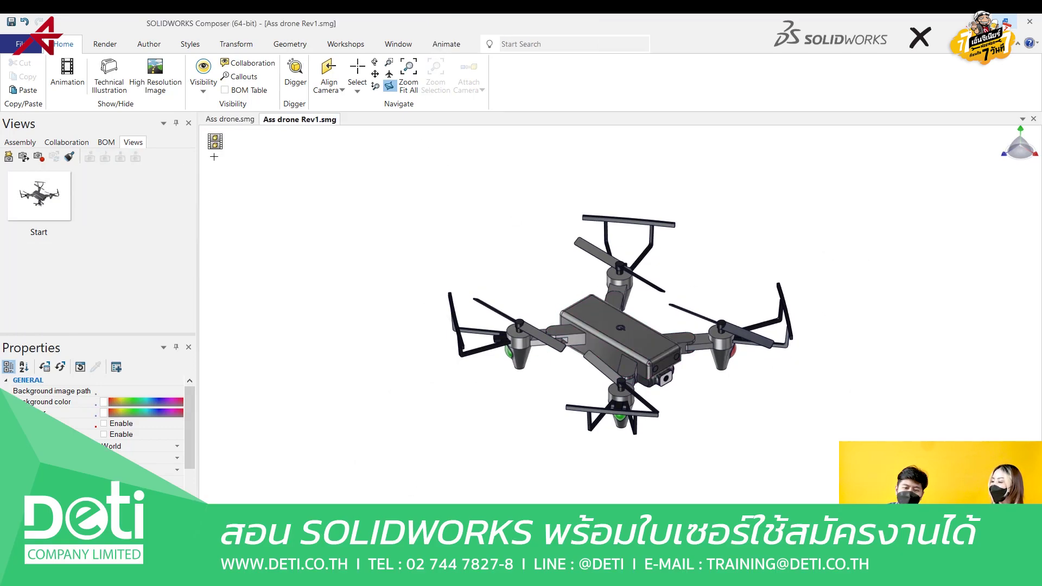
click(46, 173)
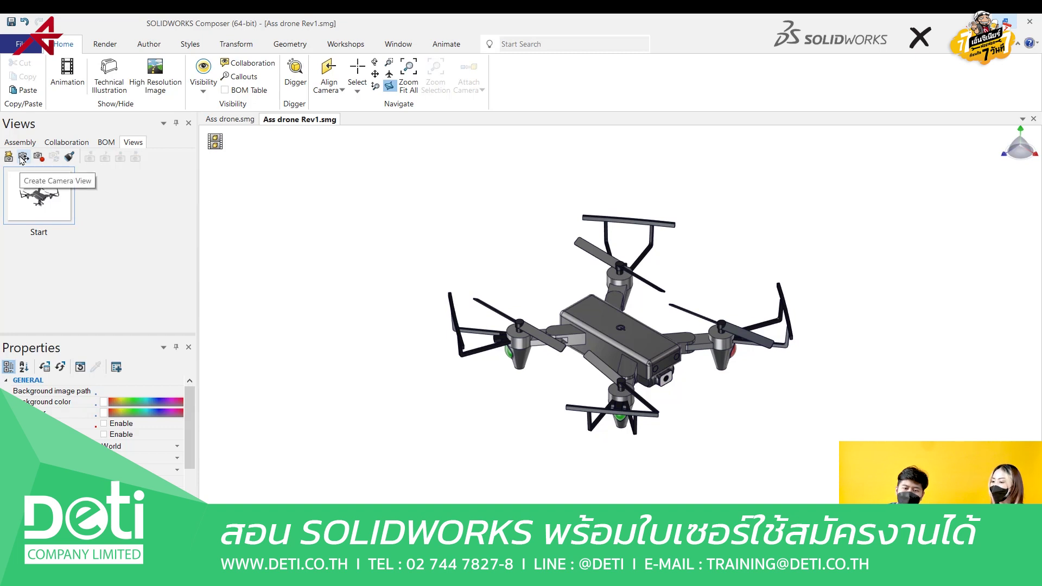
Add a second view named 'Cemara View' and restore its camera after orbiting the drone.
click(23, 158)
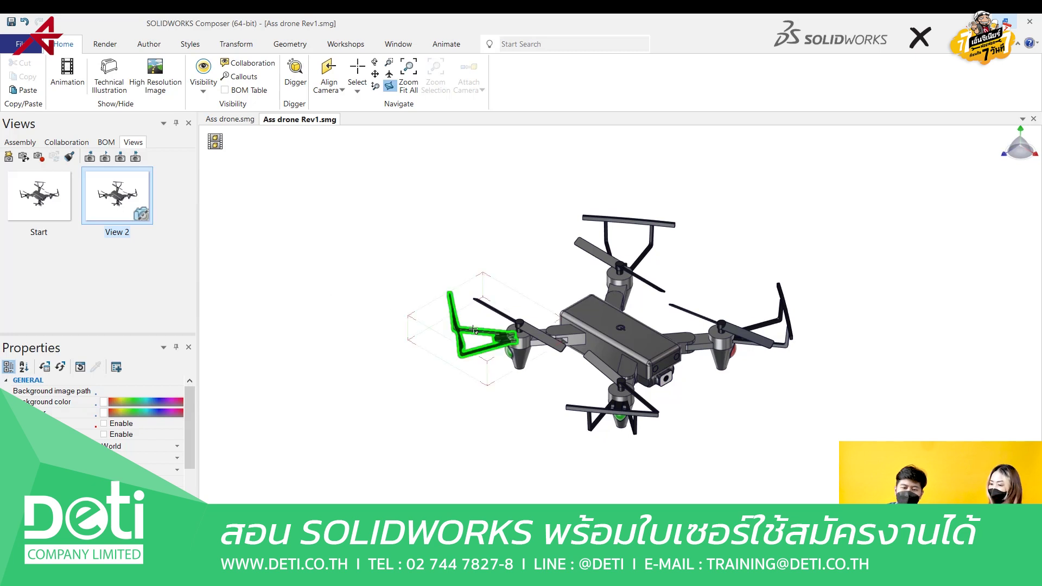
click(130, 205)
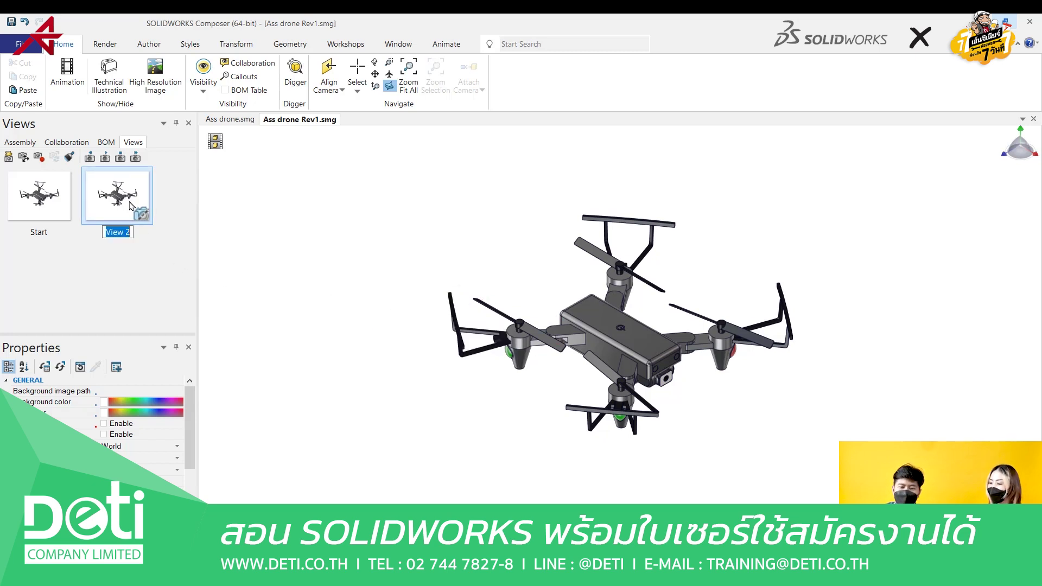
text(Ce)
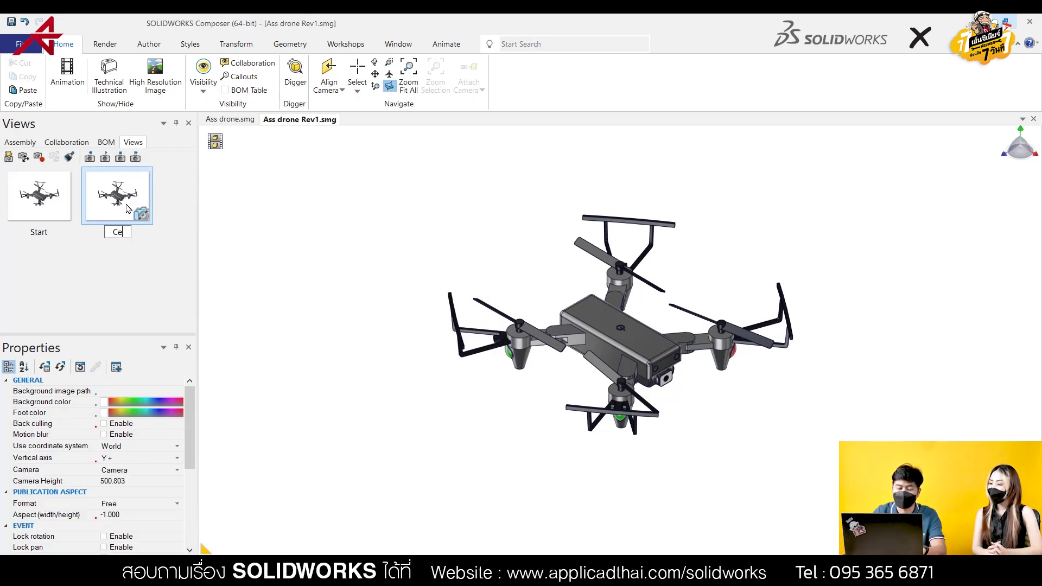
text(mara)
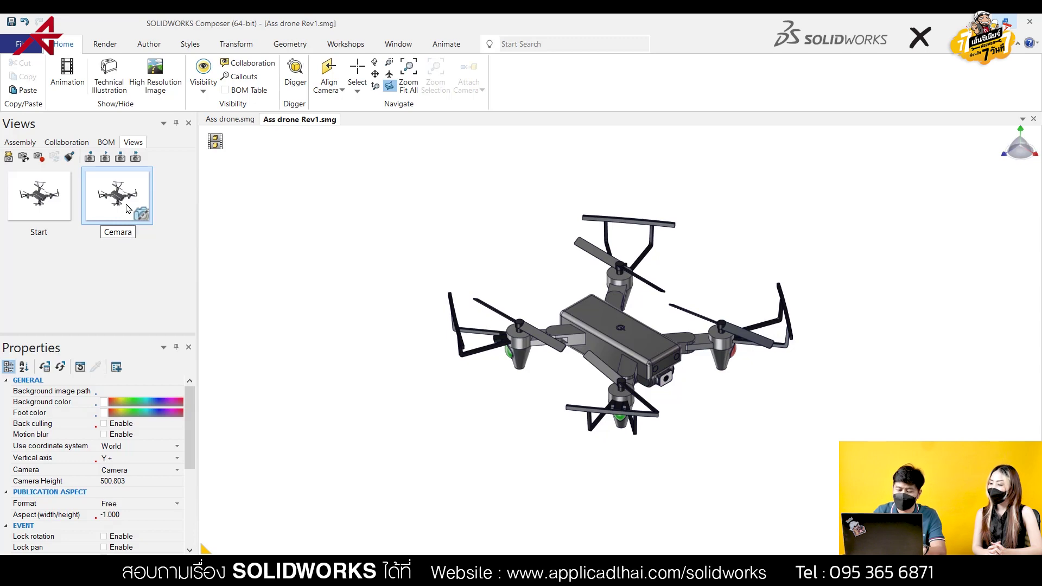
text( View)
key(Return)
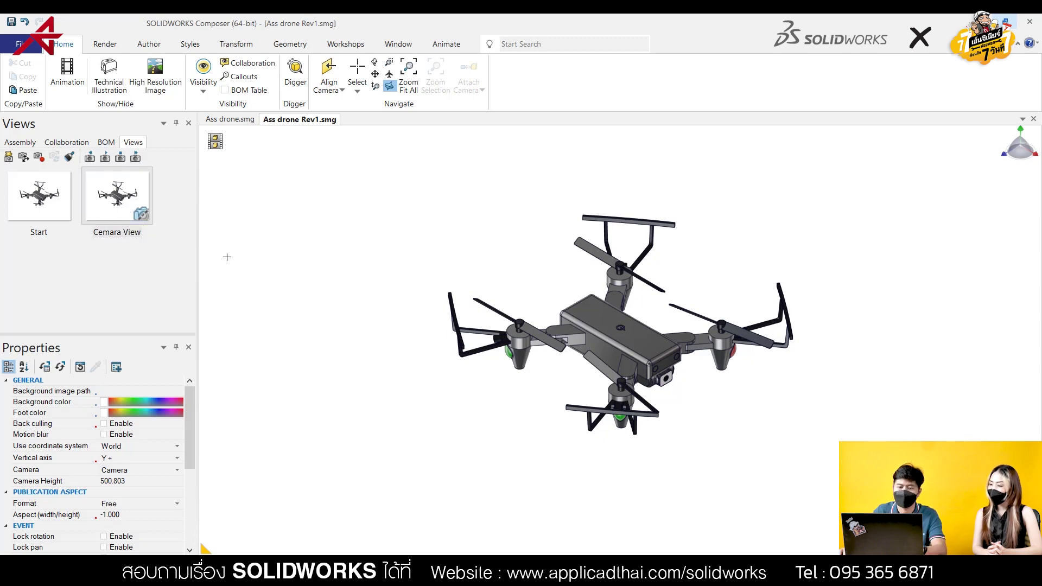
mouse_move(477, 272)
mouse_down()
mouse_move(442, 296)
mouse_move(527, 297)
mouse_move(206, 283)
mouse_up()
click(123, 200)
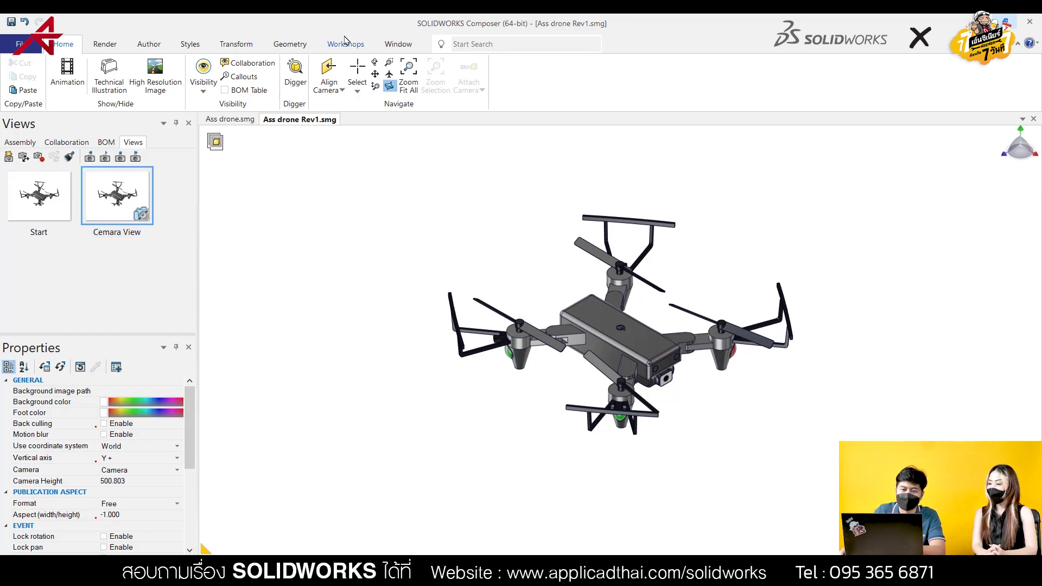
In the Views workshop, colour the Corpo drone body red and save it as view Red.
click(398, 44)
click(359, 46)
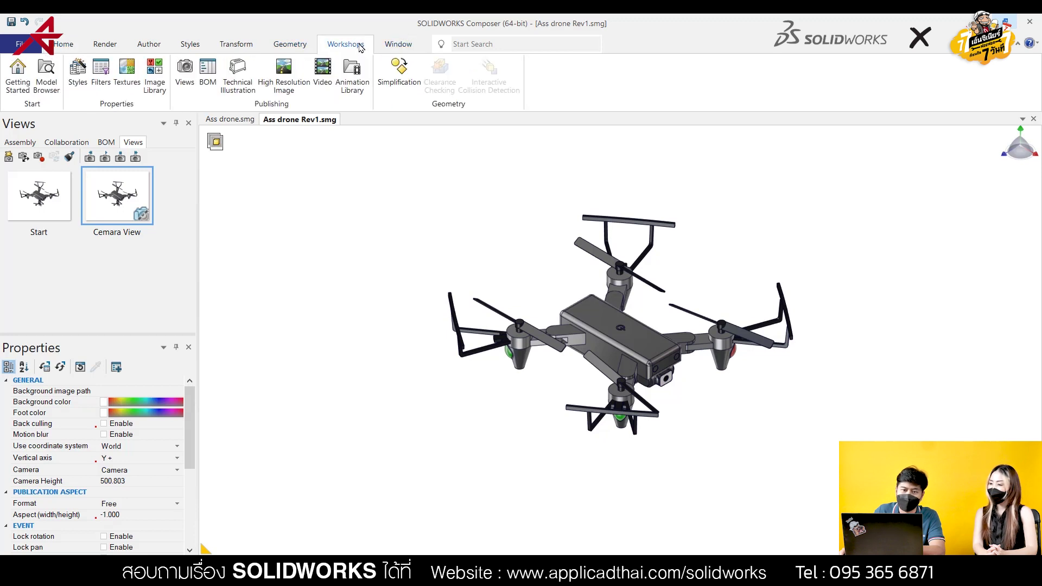
click(184, 73)
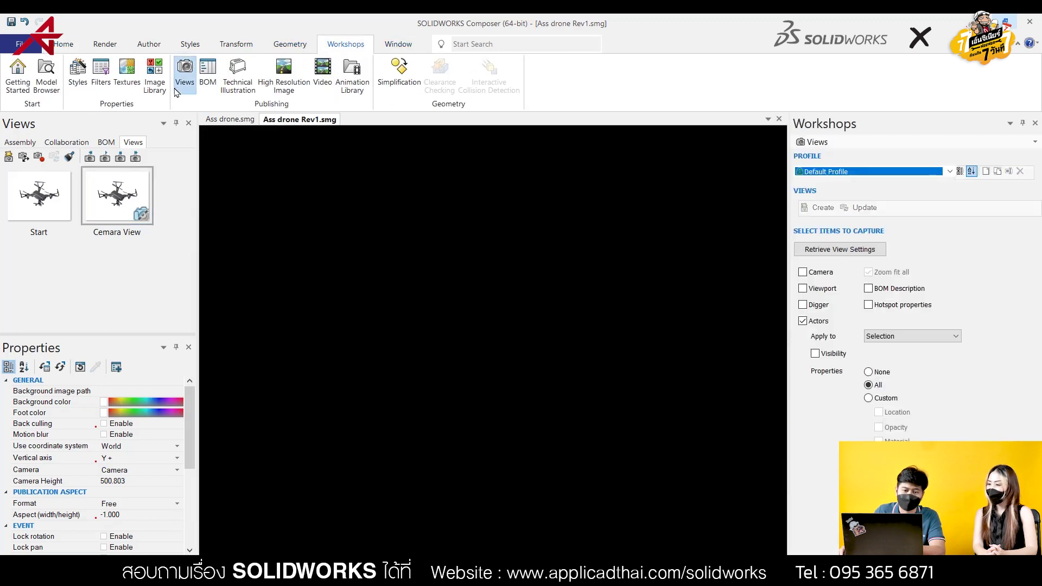
click(478, 321)
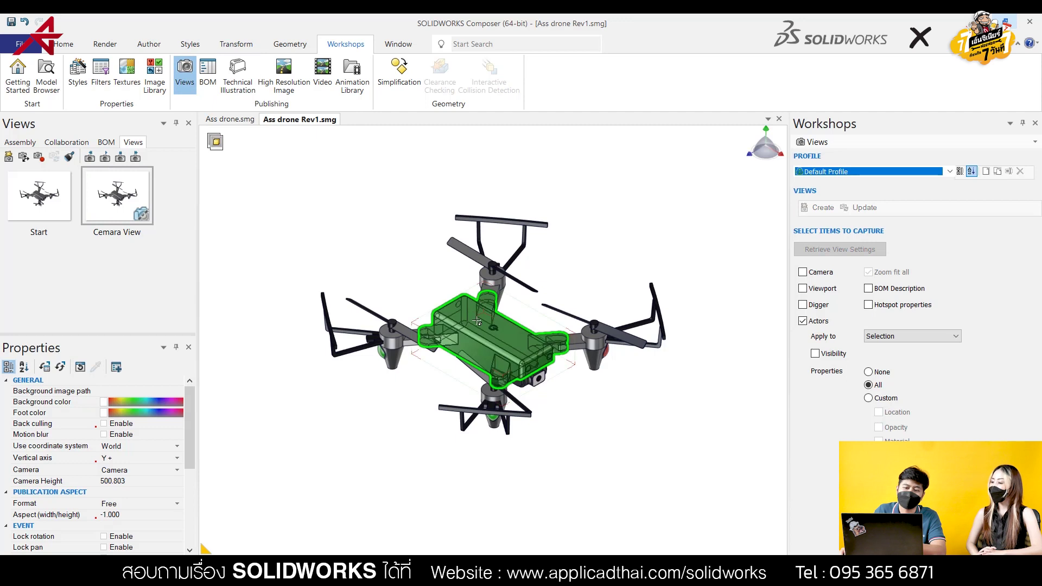
click(478, 331)
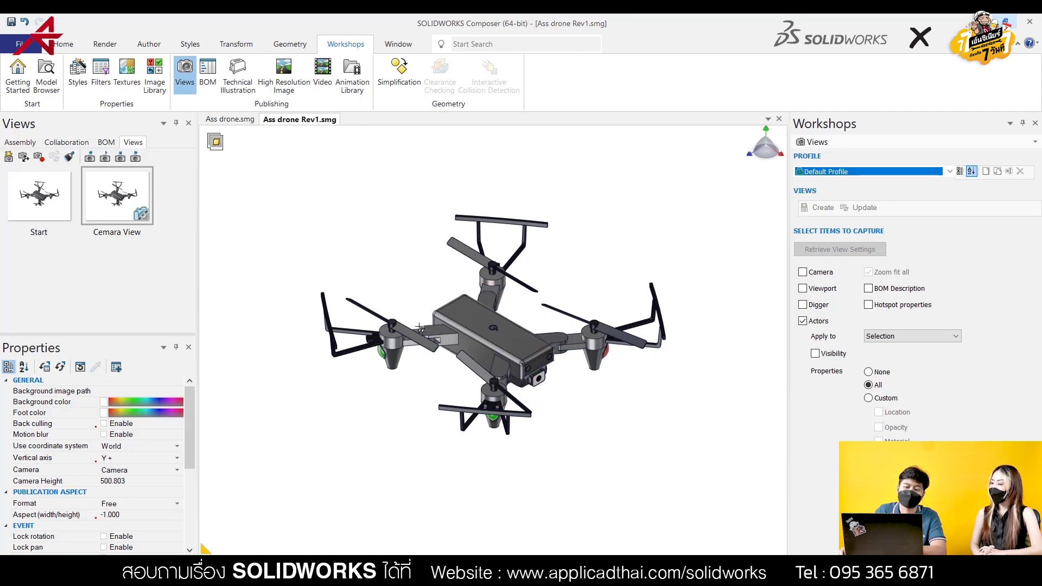
click(488, 334)
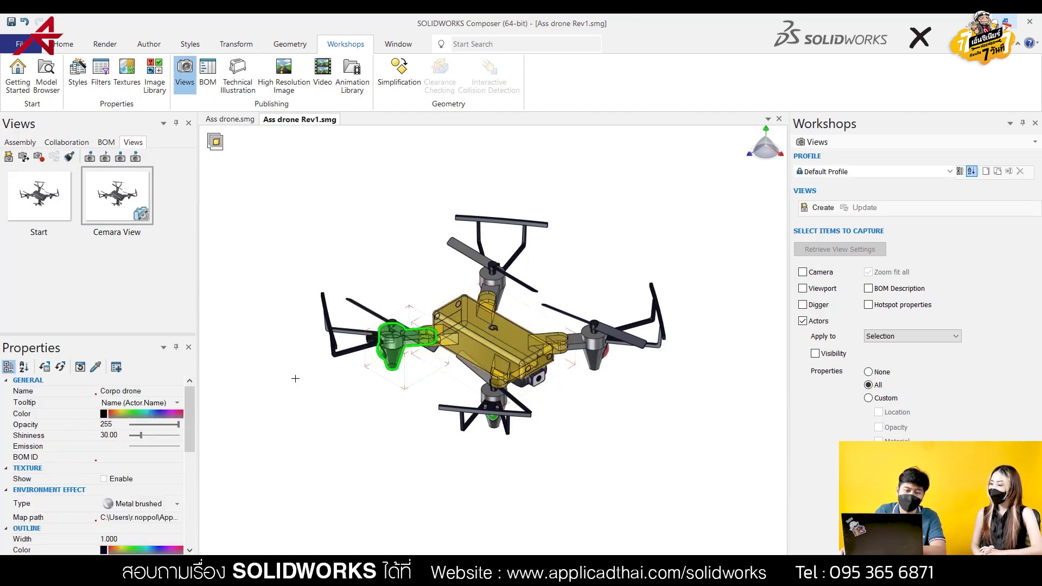
click(103, 415)
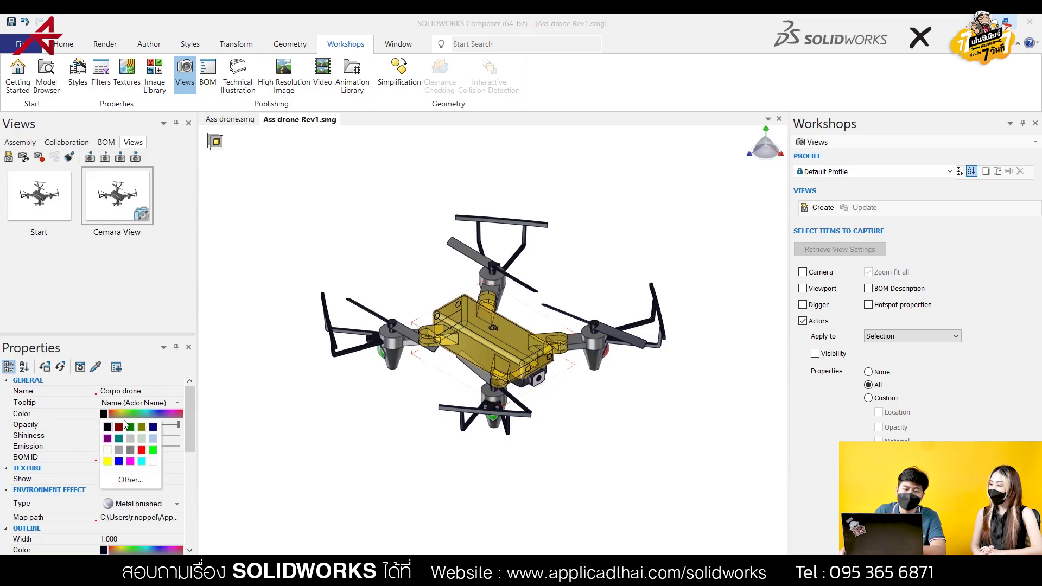
click(142, 450)
click(820, 209)
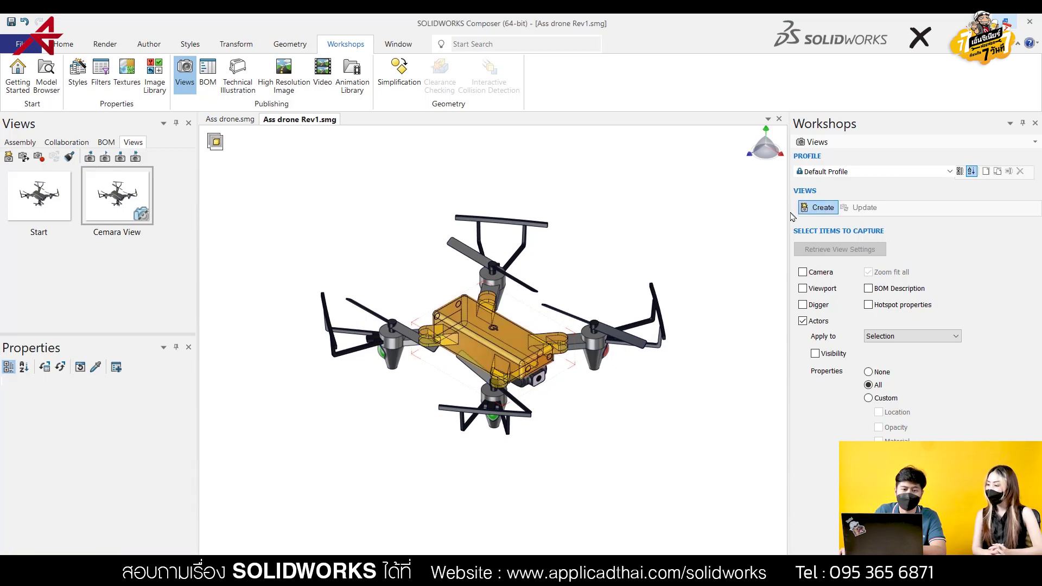
text(Red)
click(124, 314)
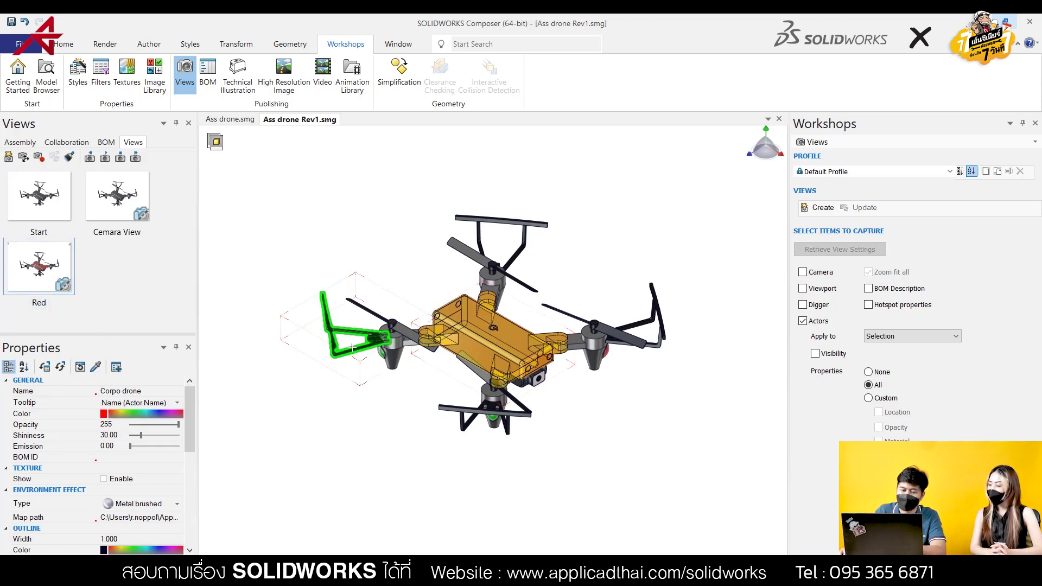
Save views Green and Blue with the drone body coloured green and blue.
click(133, 416)
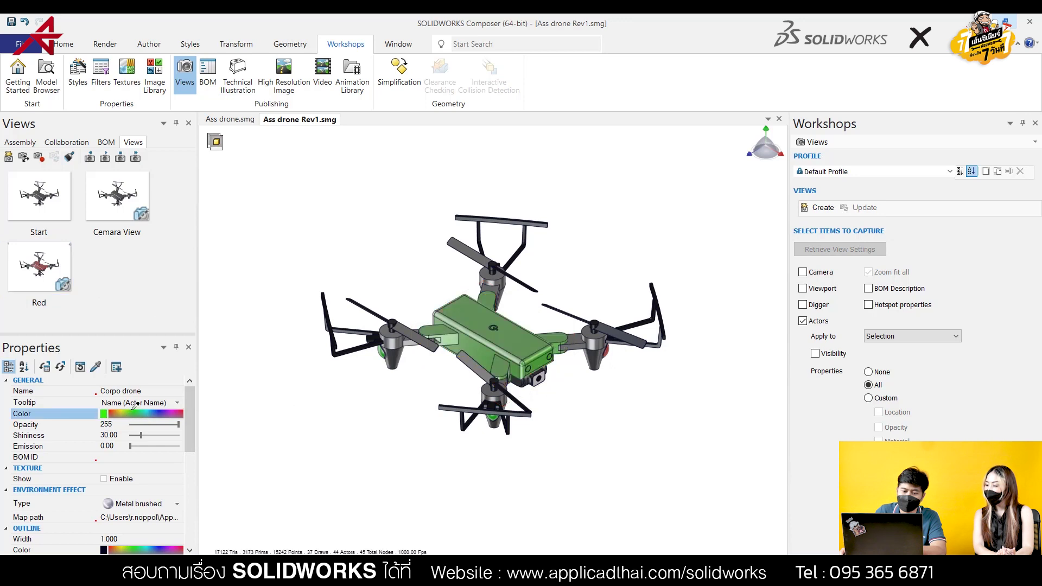
click(817, 208)
click(130, 276)
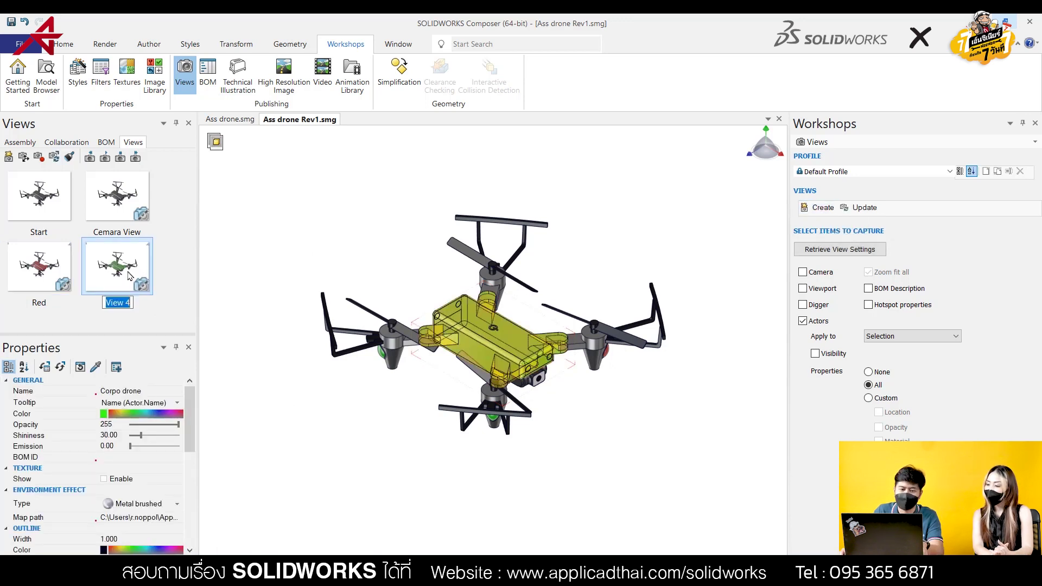
text(Green)
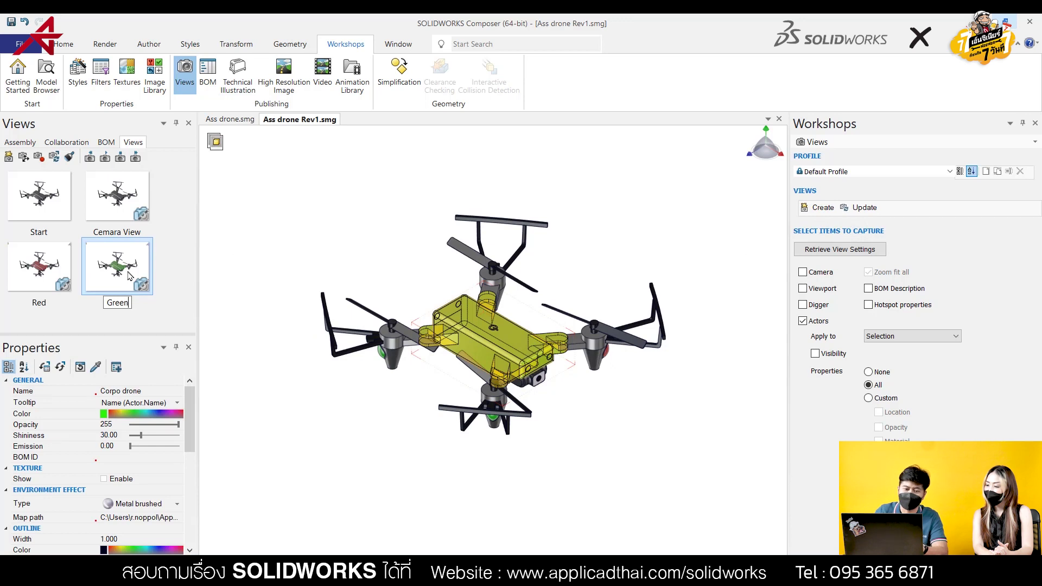
click(423, 362)
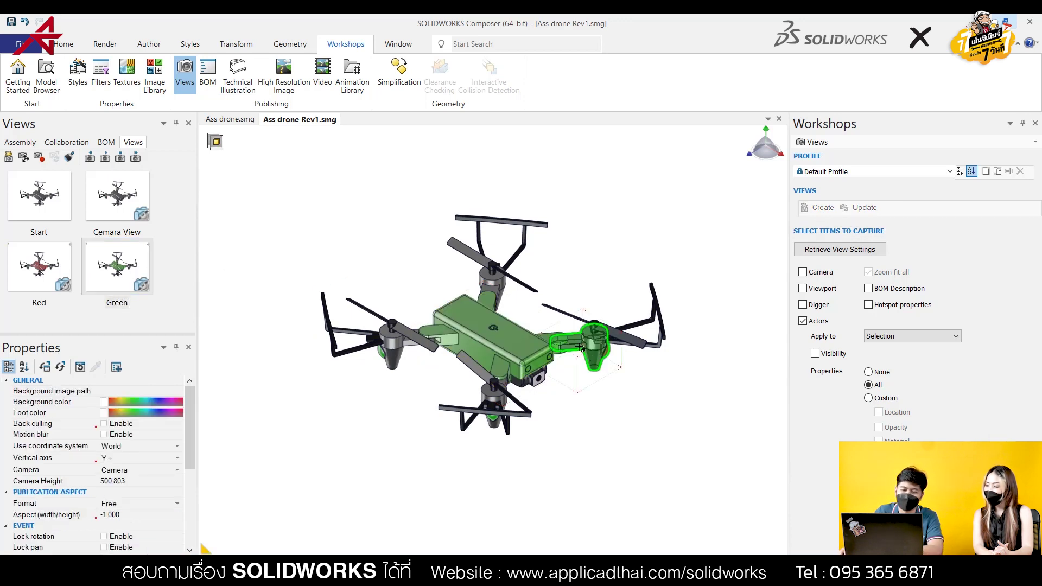
click(505, 341)
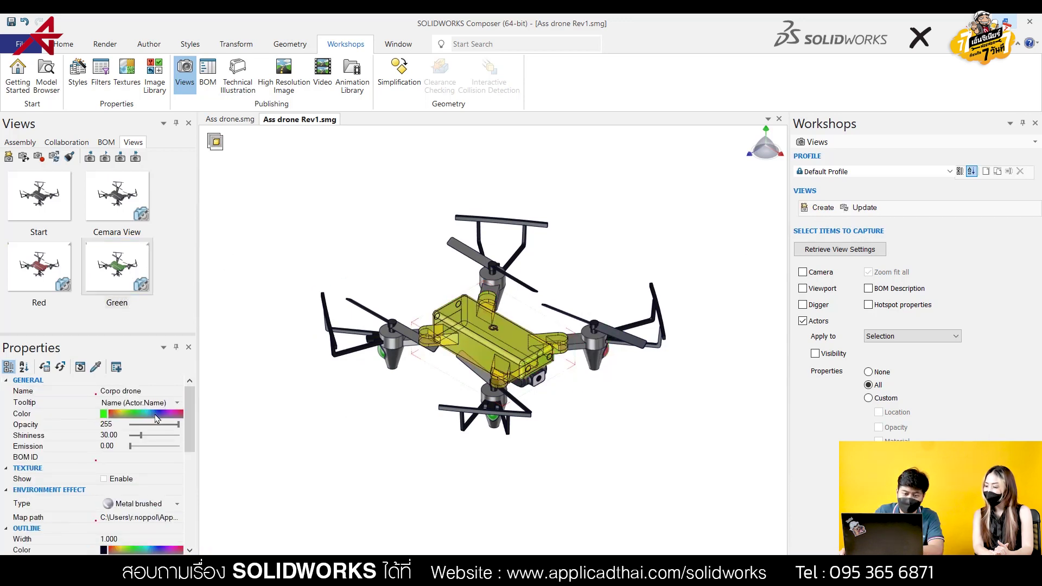
click(155, 418)
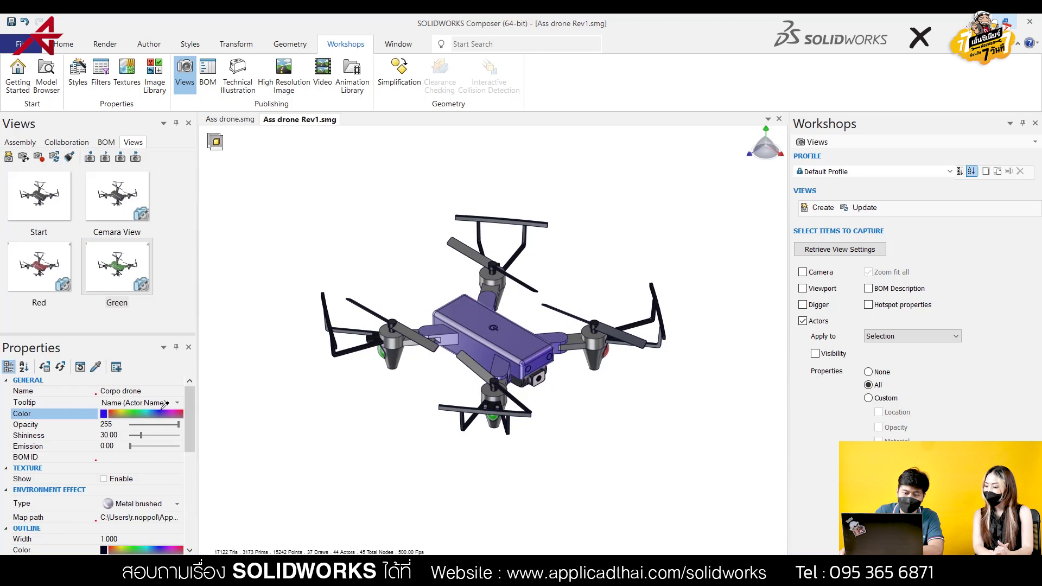
click(813, 214)
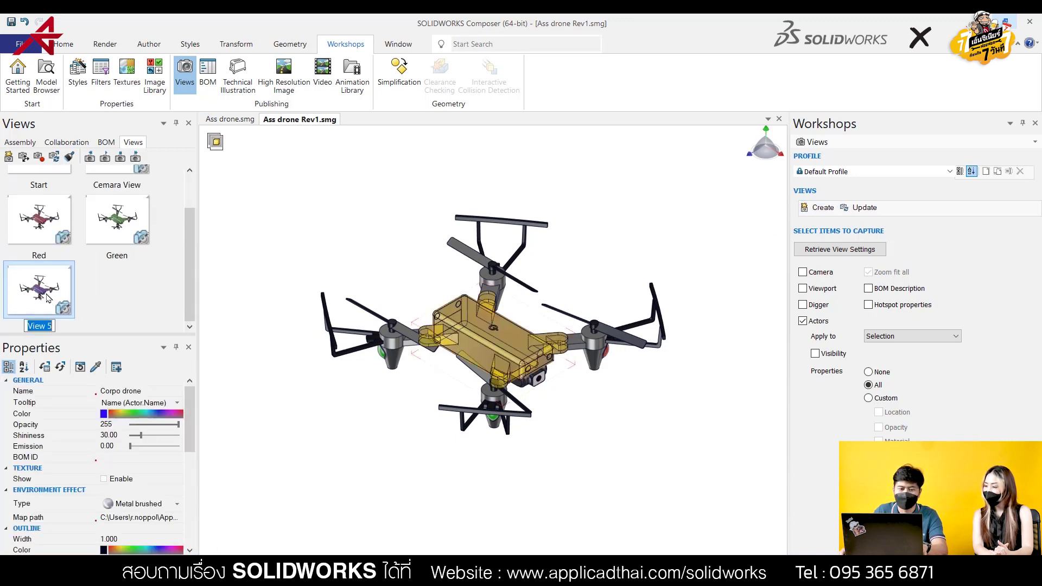
text(Blue)
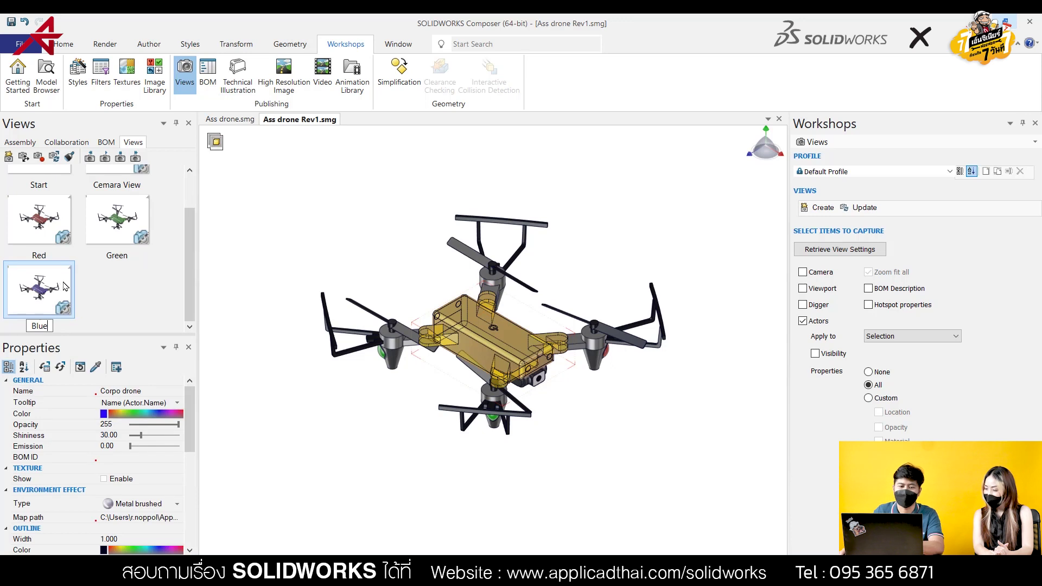
click(354, 333)
Show the assembly tree and select the 2 Fan propeller set.
click(329, 361)
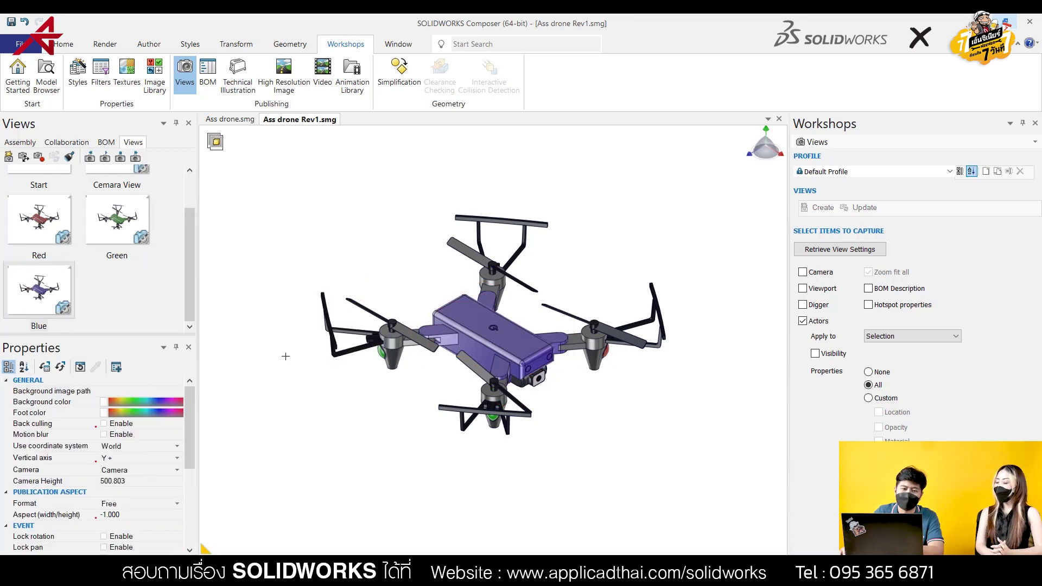
scroll(152, 303, up, 1)
scroll(152, 304, down, 1)
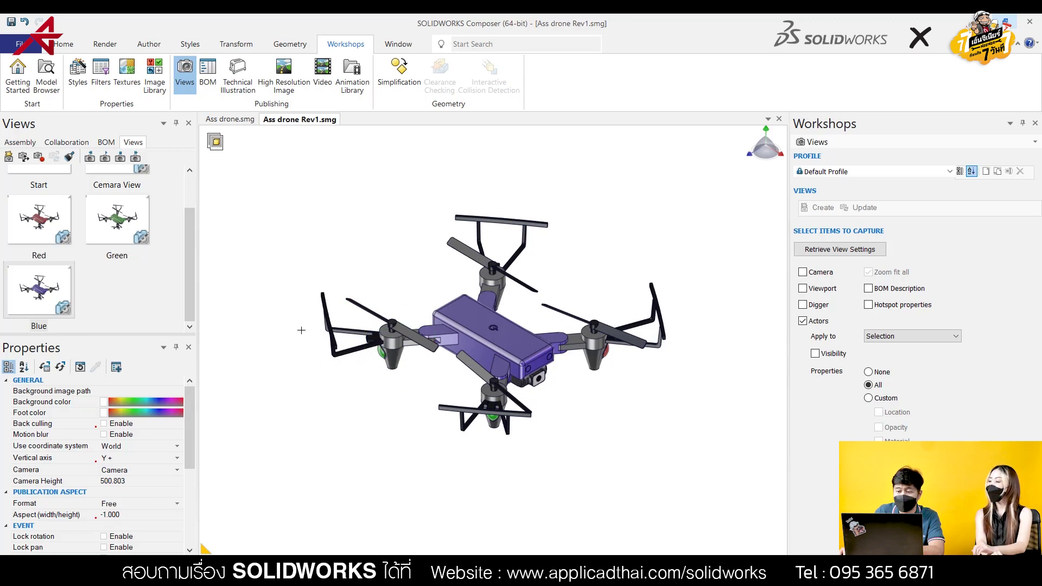
click(23, 142)
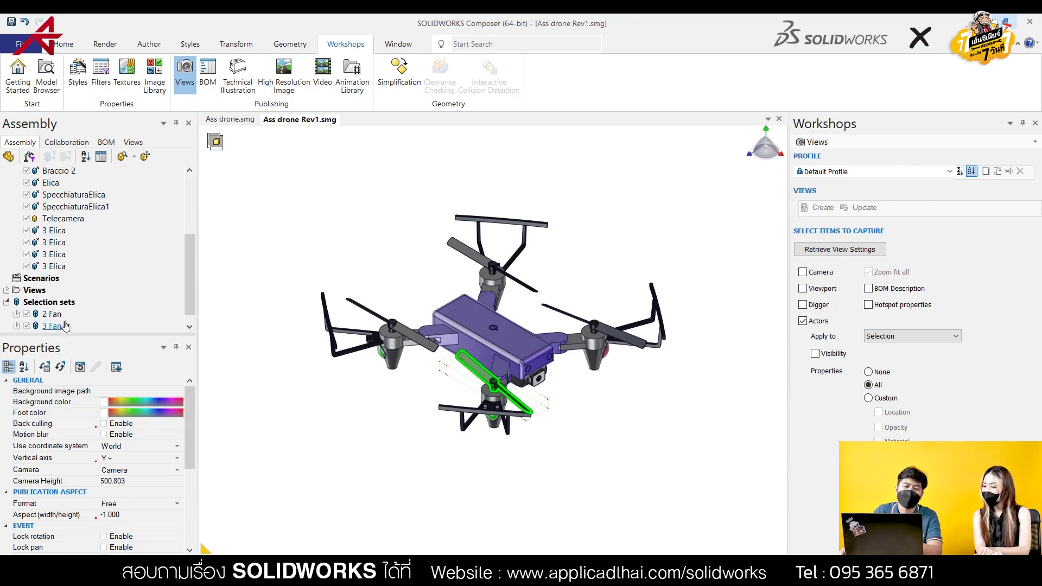
click(54, 314)
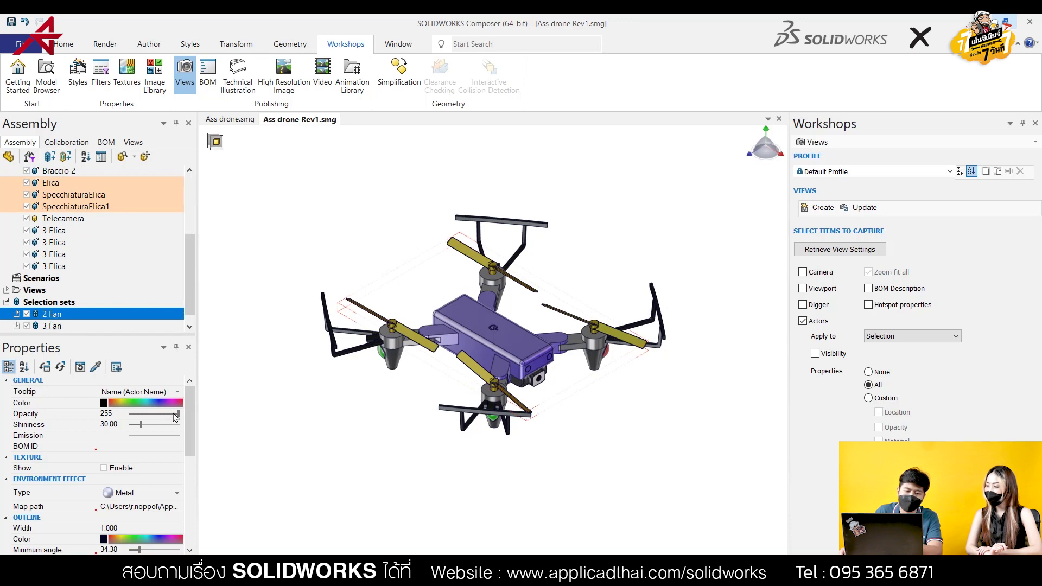
Make the 2 Fan propellers transparent, the 3 Fan propellers fully opaque, and select both sets.
drag(178, 415, 126, 414)
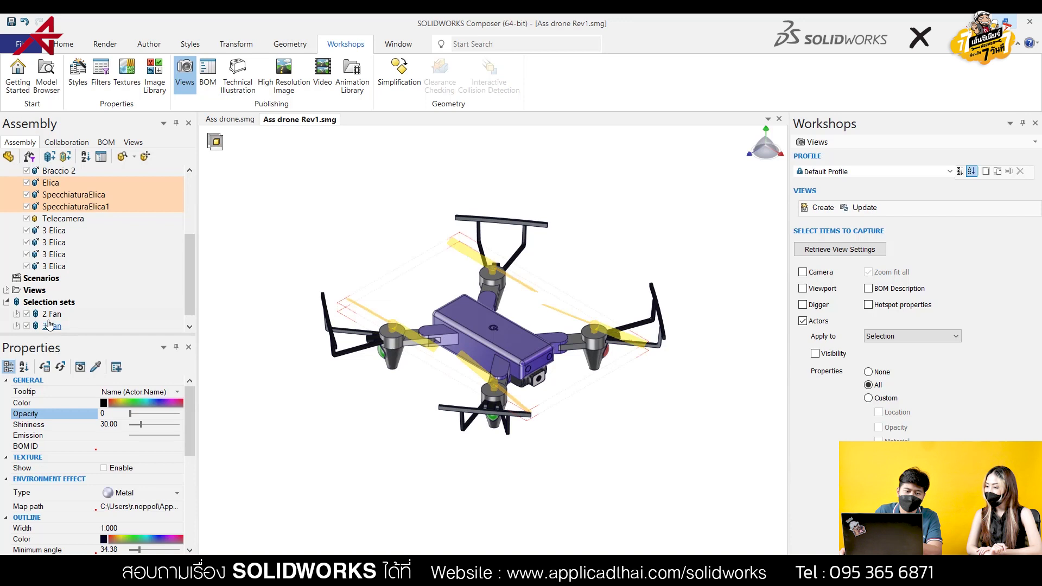
click(368, 409)
click(54, 326)
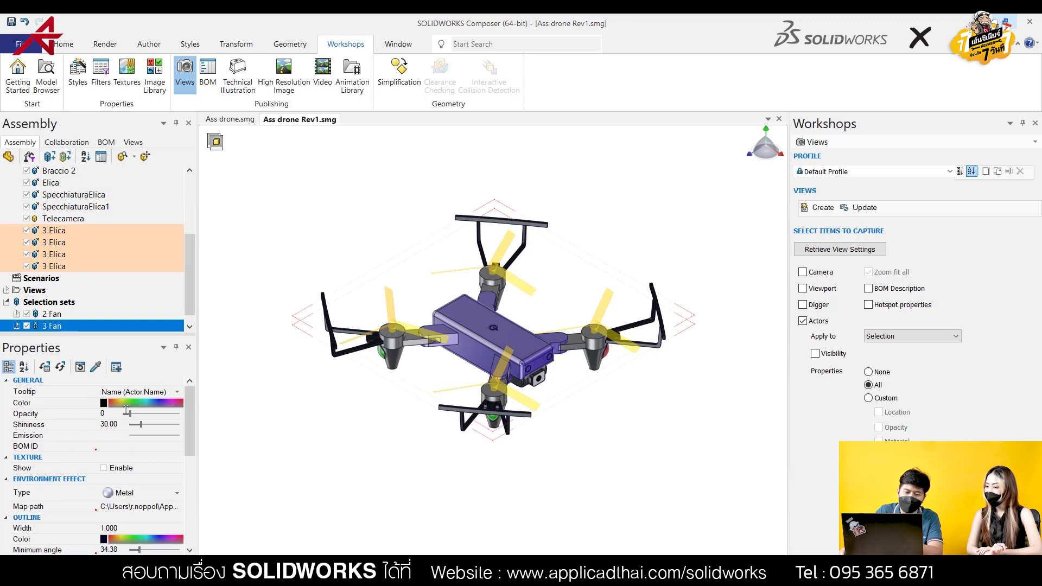
drag(131, 415, 180, 415)
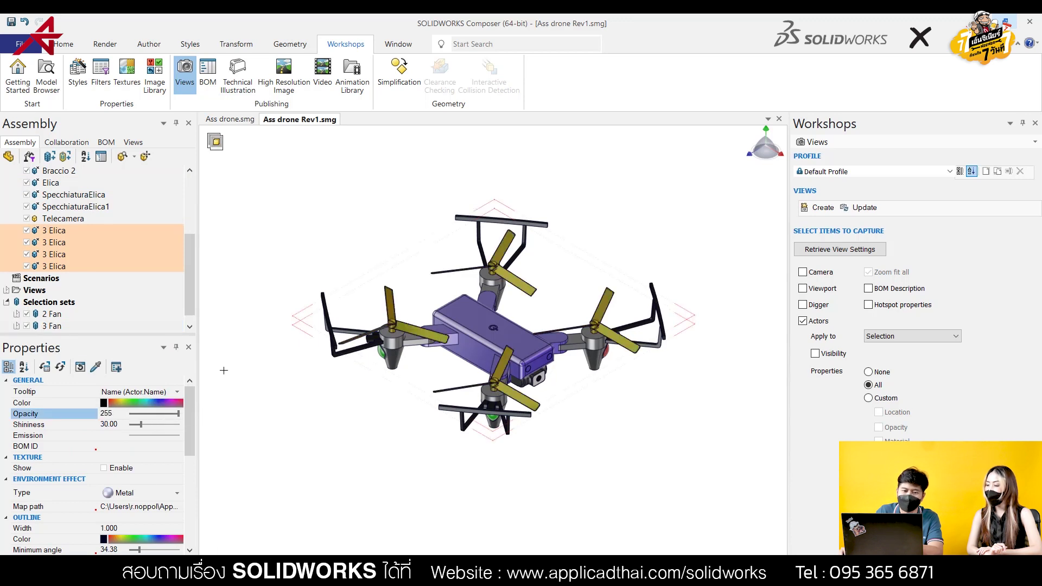
click(49, 315)
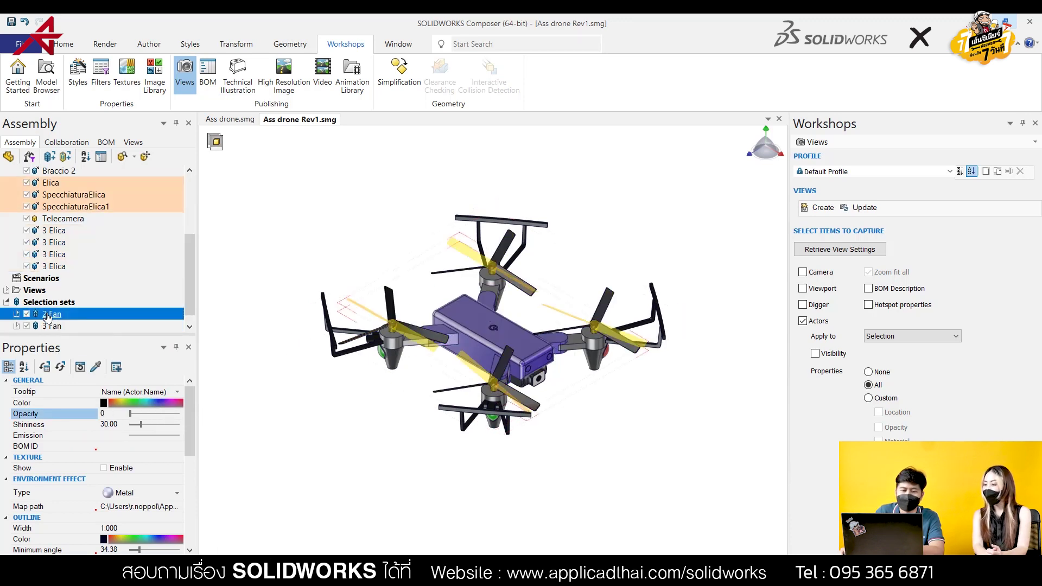
ctrl+click(49, 327)
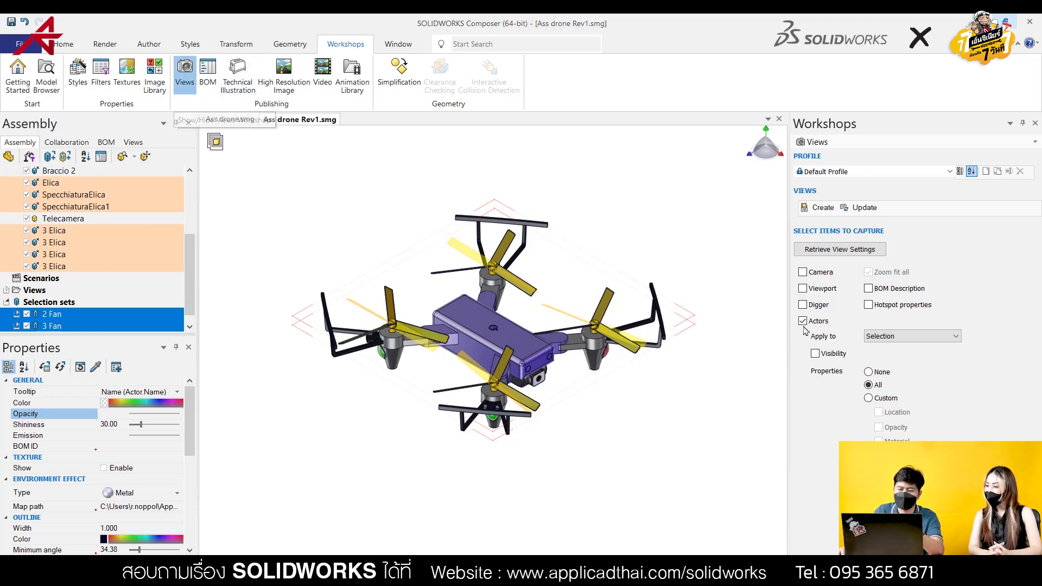
Save a view capturing only the Opacity property and name it '3 Fan'.
click(895, 400)
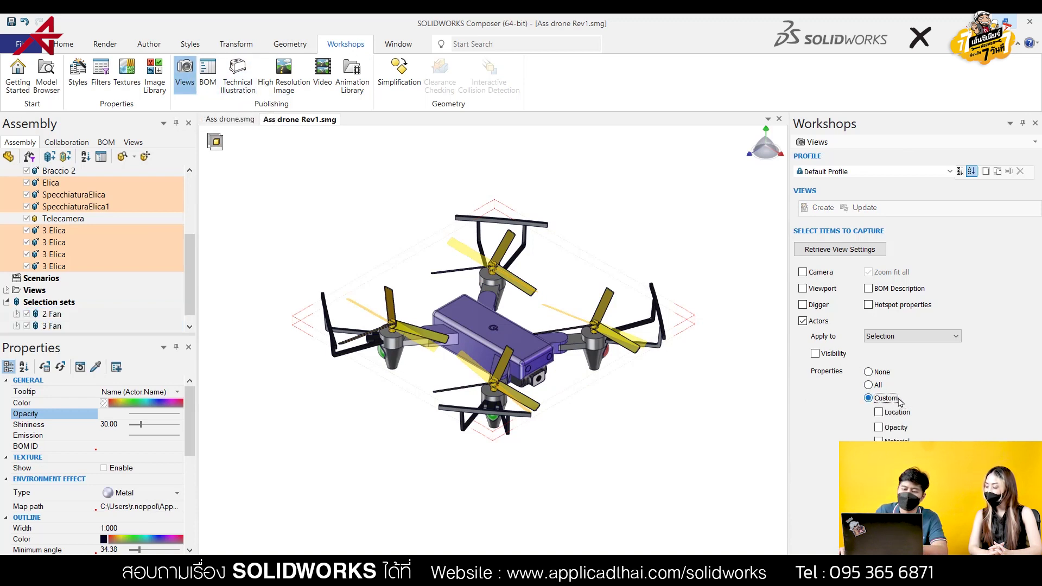
click(891, 429)
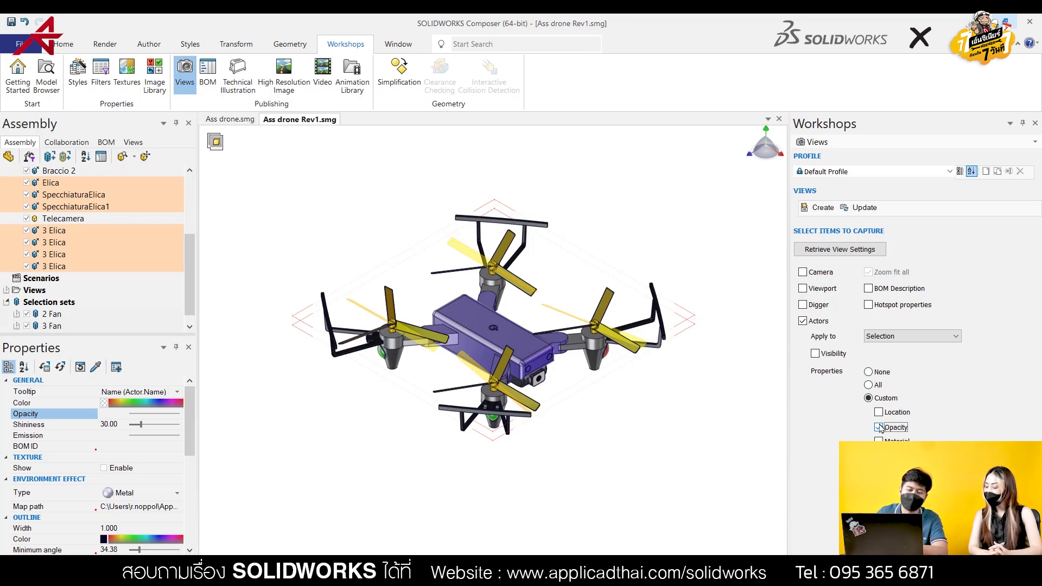
click(822, 209)
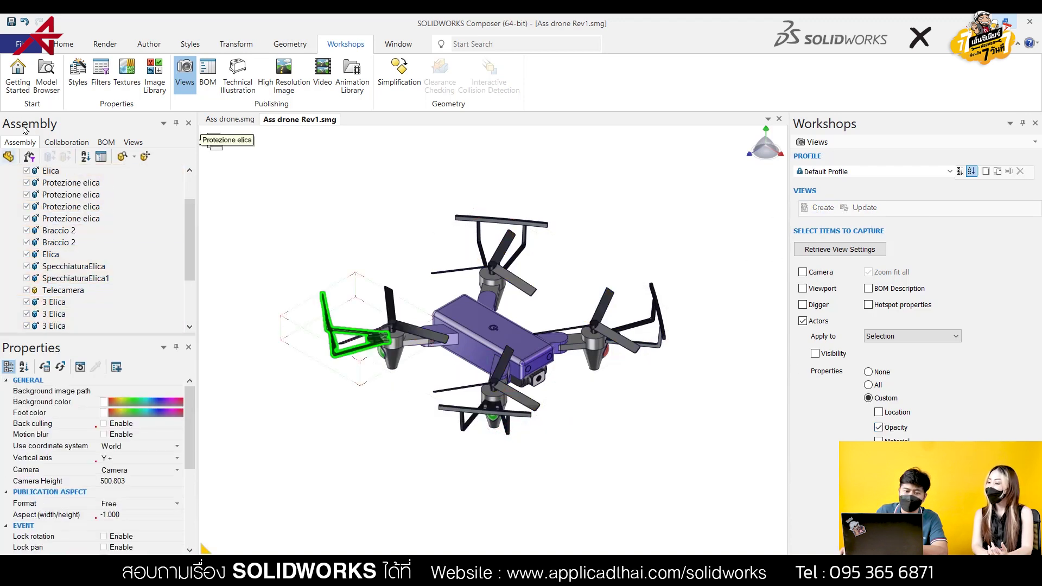
click(140, 143)
click(170, 273)
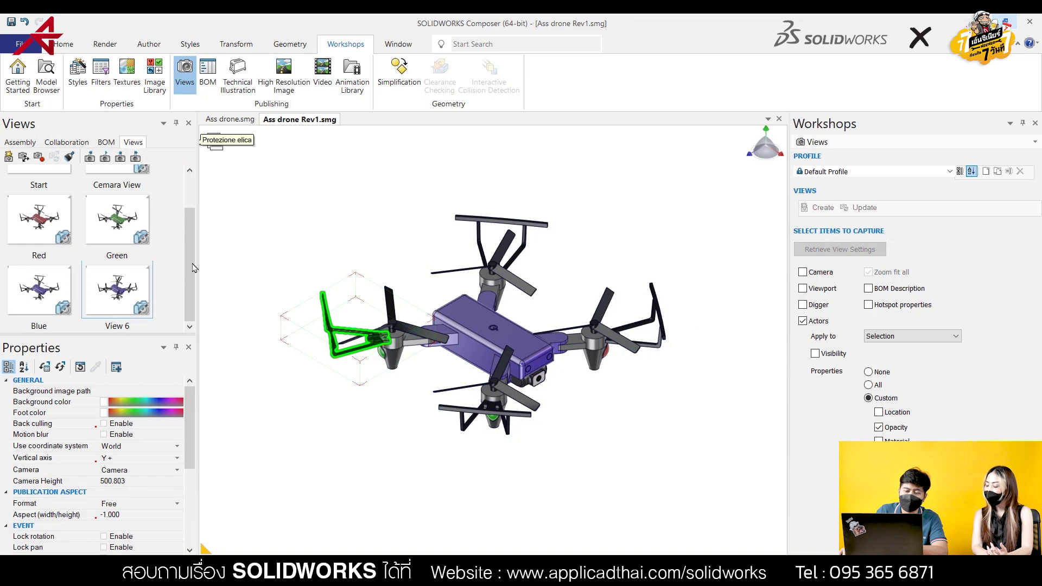
click(121, 292)
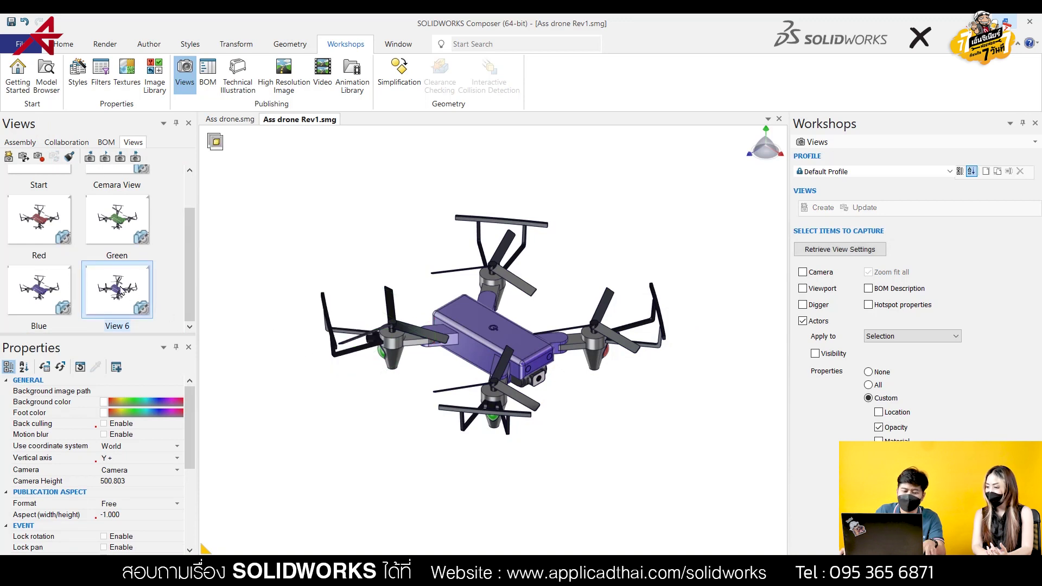
text(3 Fan)
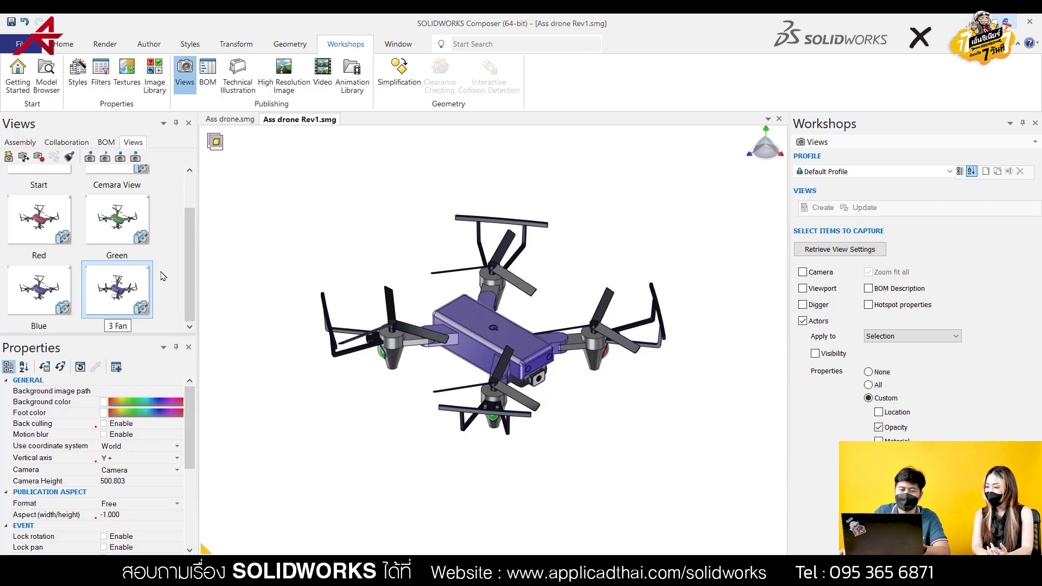
key(Return)
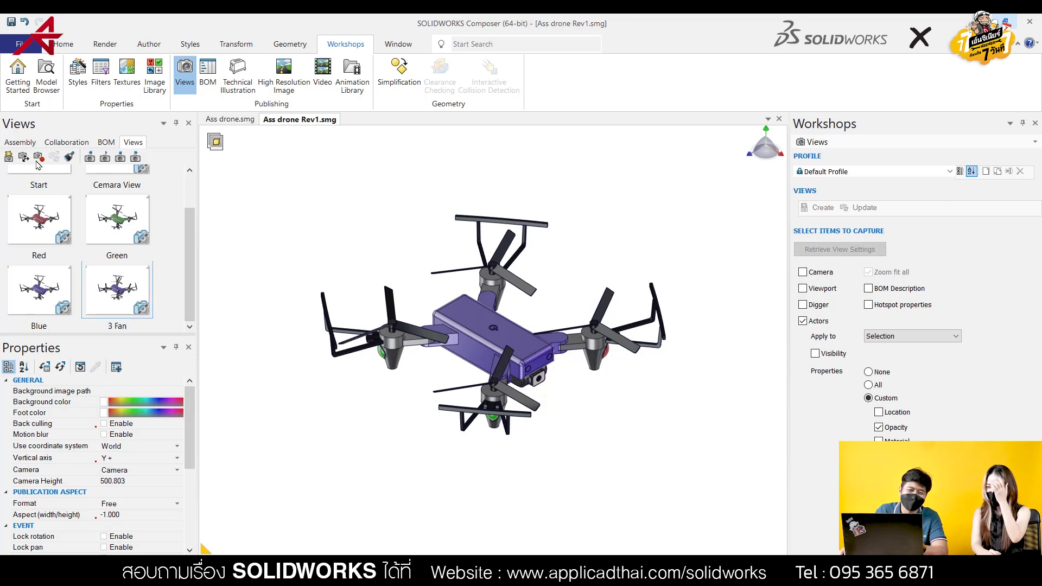
click(20, 142)
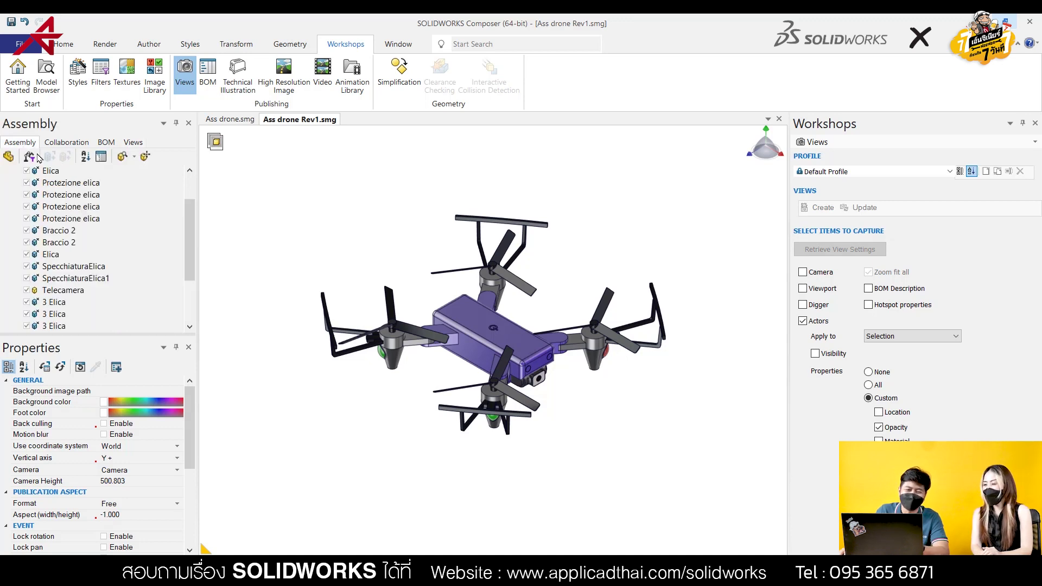
Set the 2 Fan propellers to opacity 255, the 3 Fan propellers to 0, and select both sets.
scroll(51, 254, down, 3)
click(54, 302)
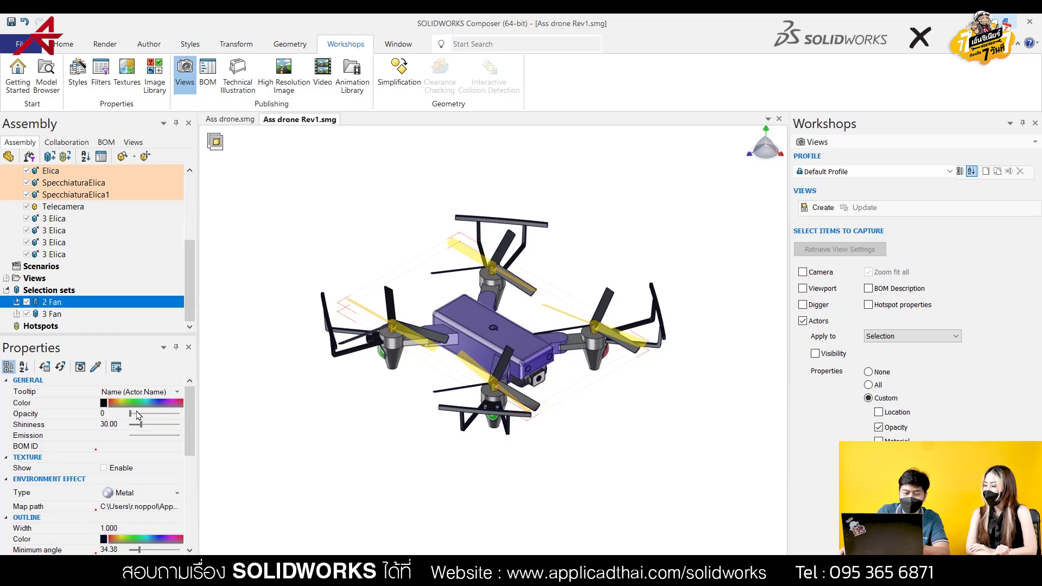
drag(137, 415, 180, 414)
click(52, 314)
drag(177, 416, 140, 409)
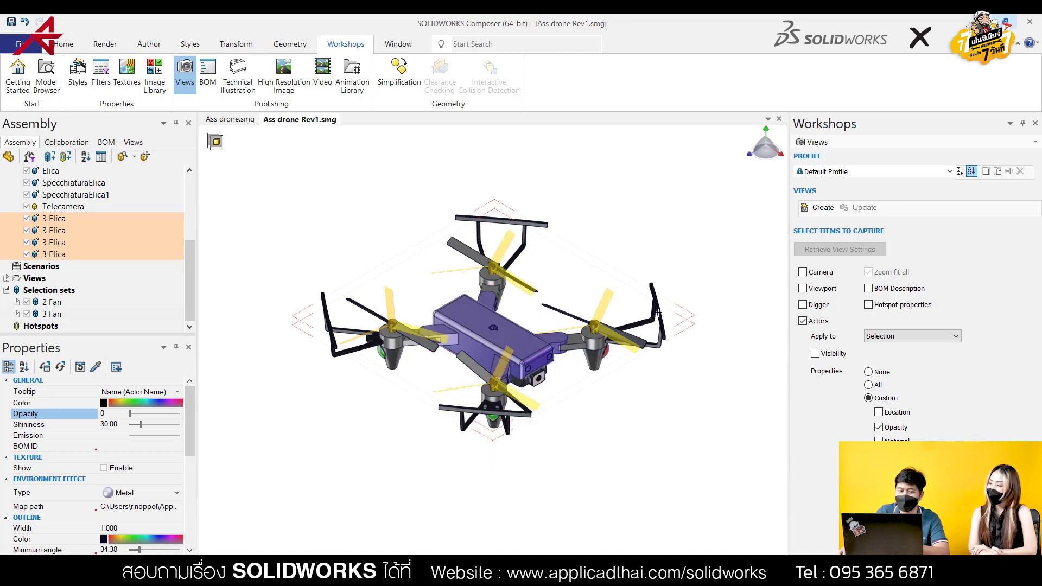
click(51, 302)
ctrl+click(47, 315)
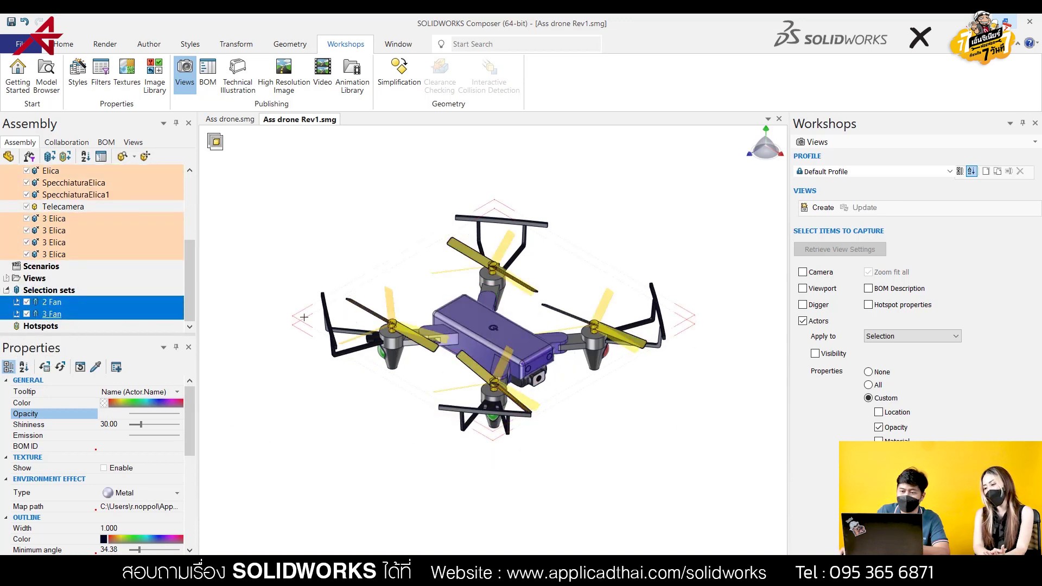
Save this propeller state as a new view named '2 Fan'.
click(820, 207)
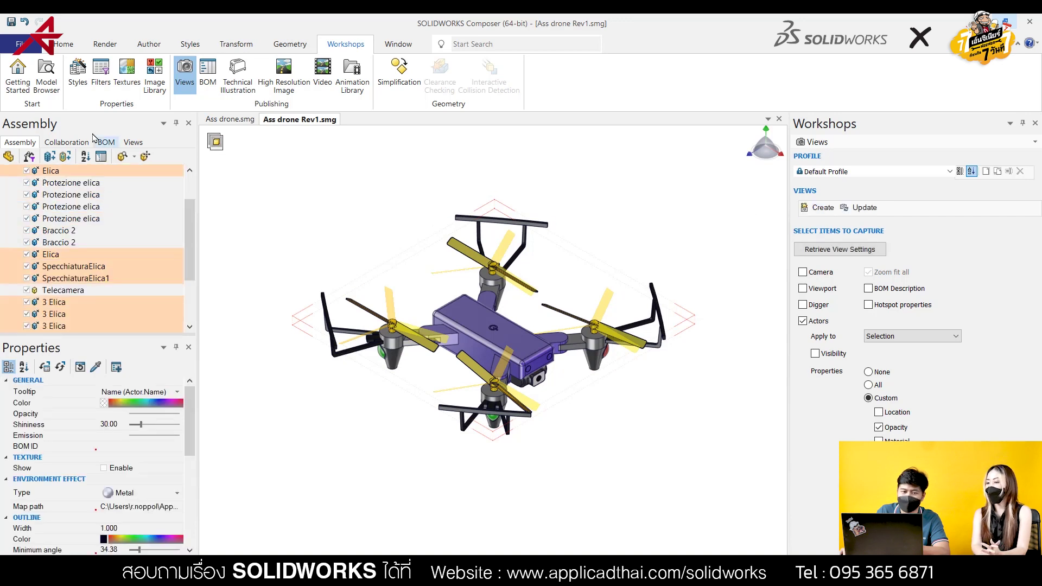
click(133, 143)
click(39, 291)
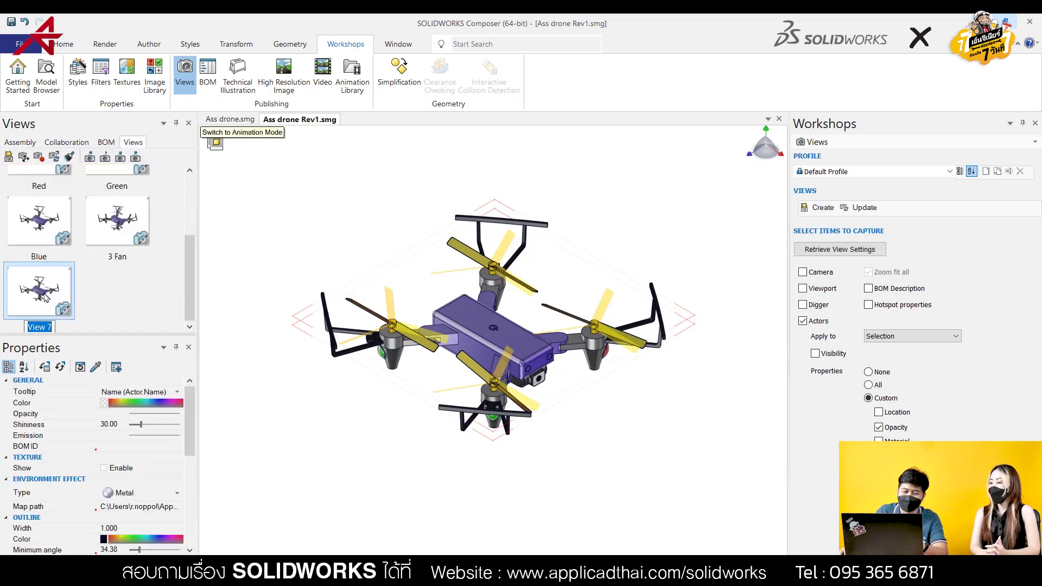
text(2 Fan)
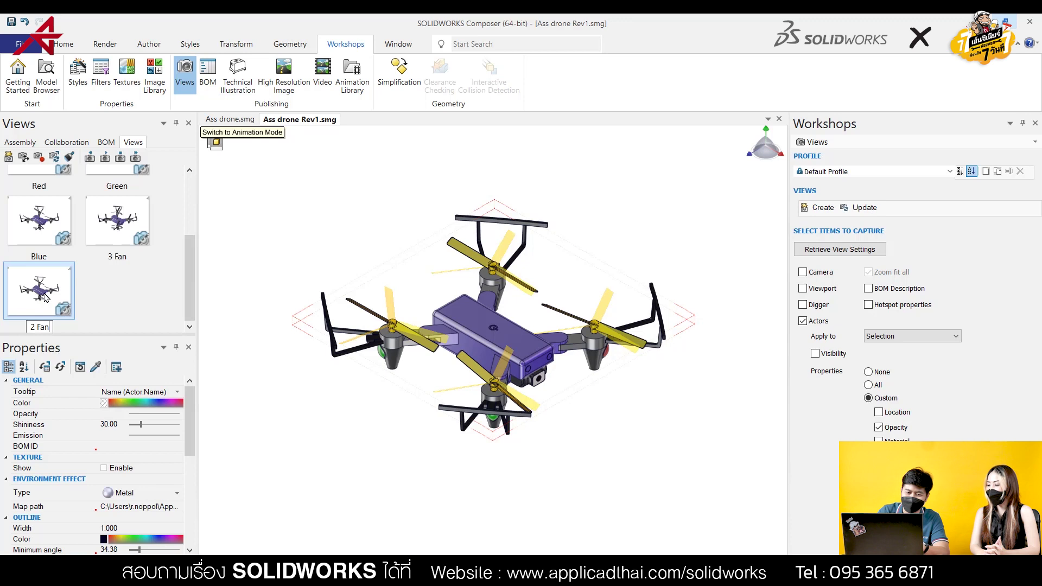
key(Return)
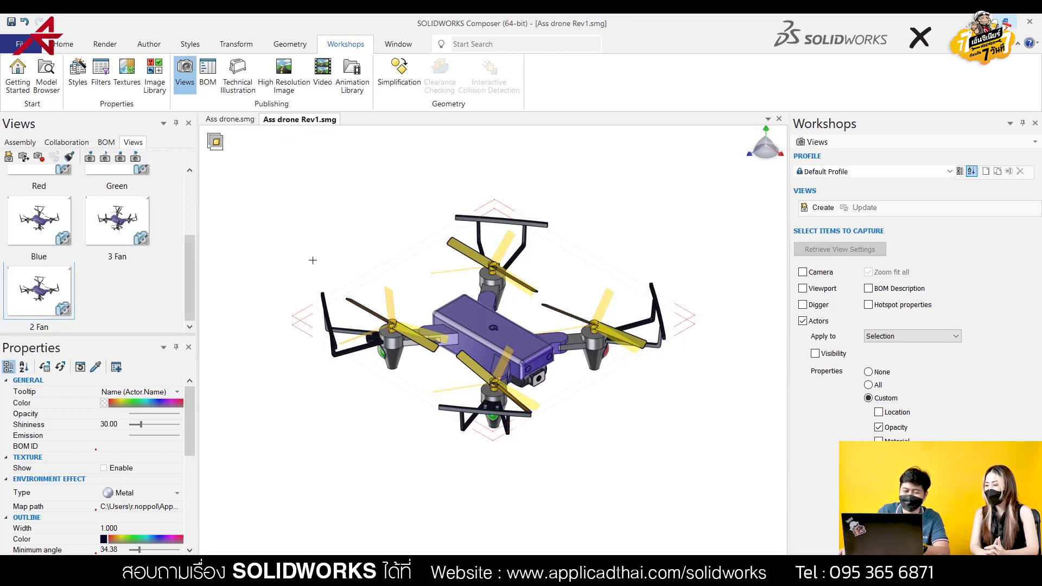
click(292, 264)
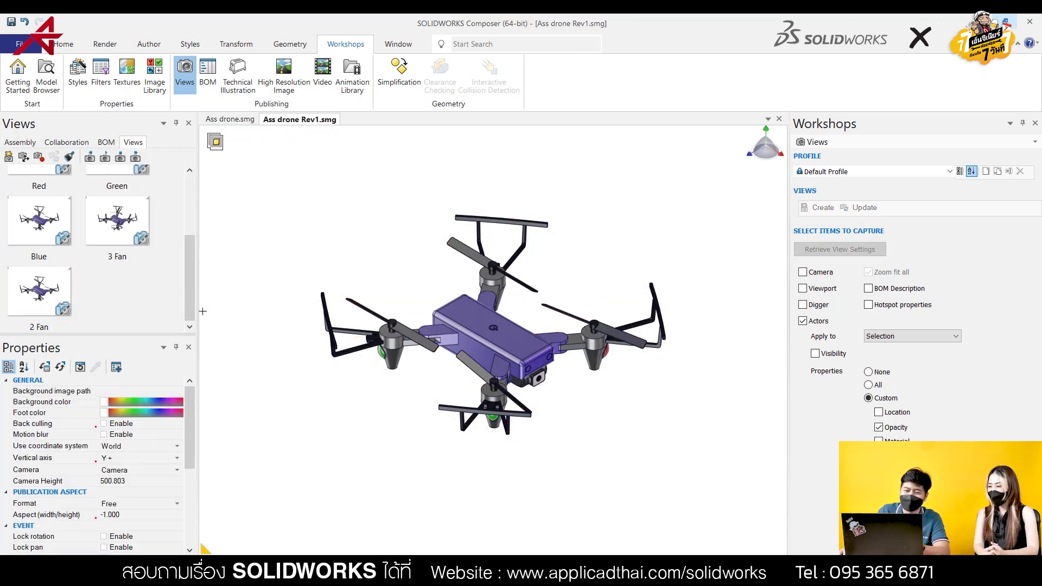
Check the 3 Fan and 2 Fan views, restore Start, then apply the Red view.
click(111, 229)
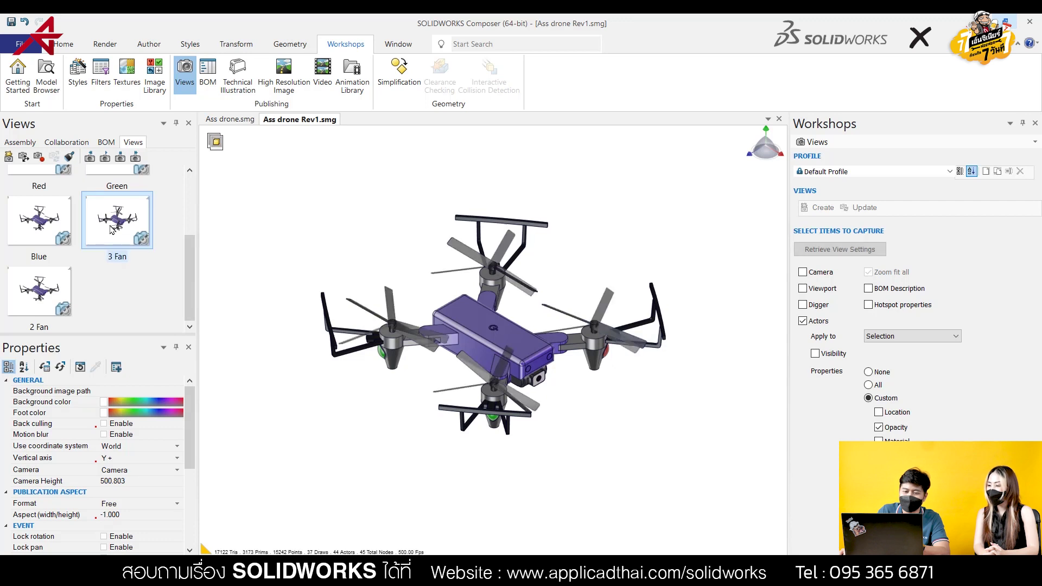
click(53, 300)
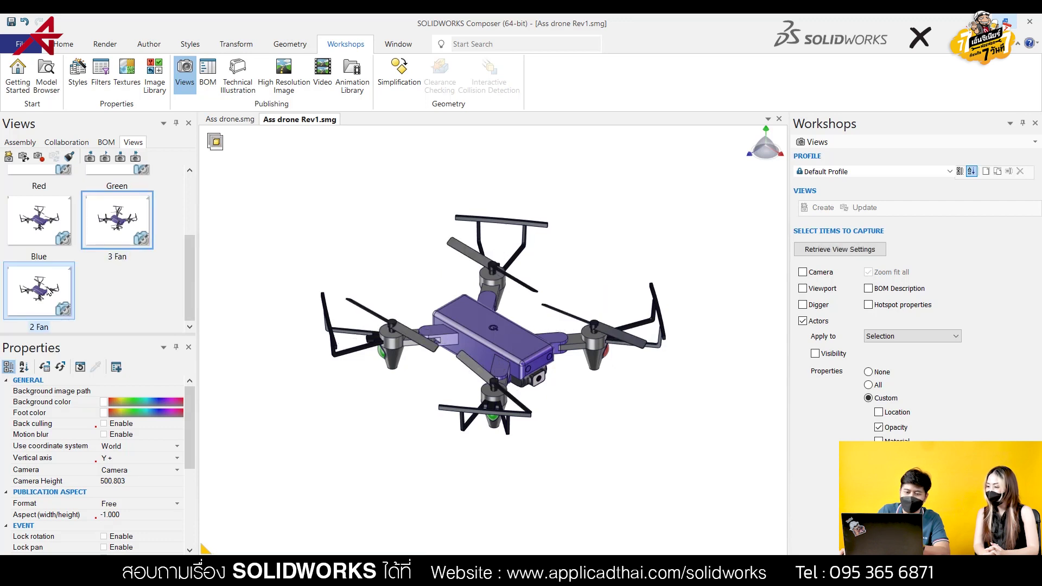
scroll(84, 287, up, 3)
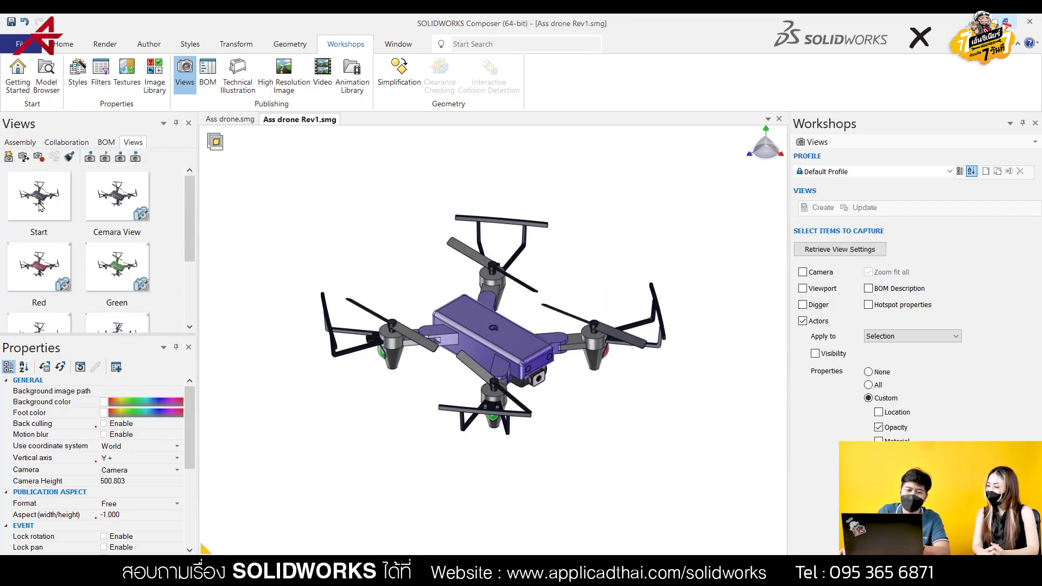
click(39, 206)
click(43, 206)
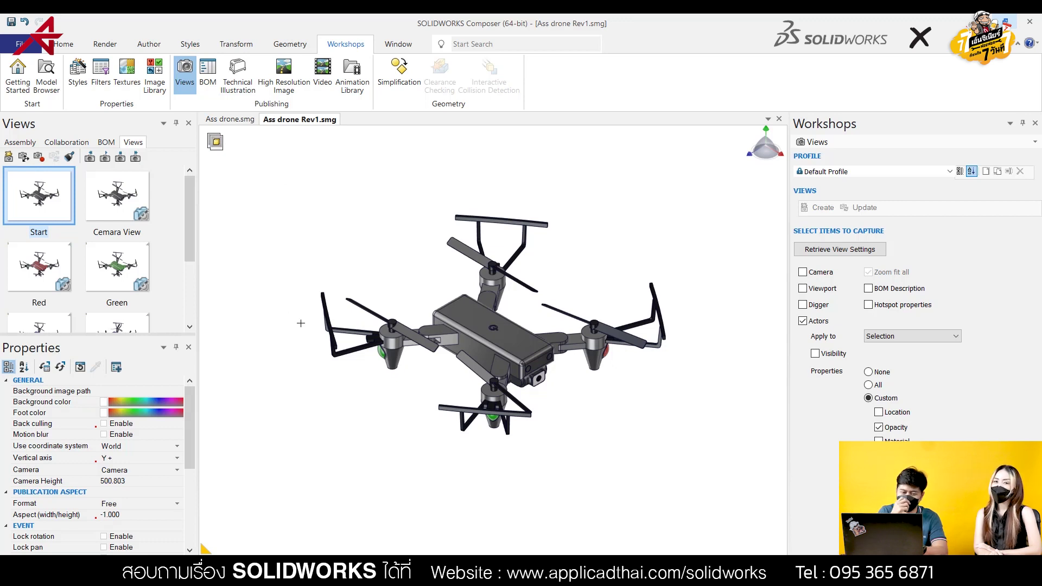
click(35, 261)
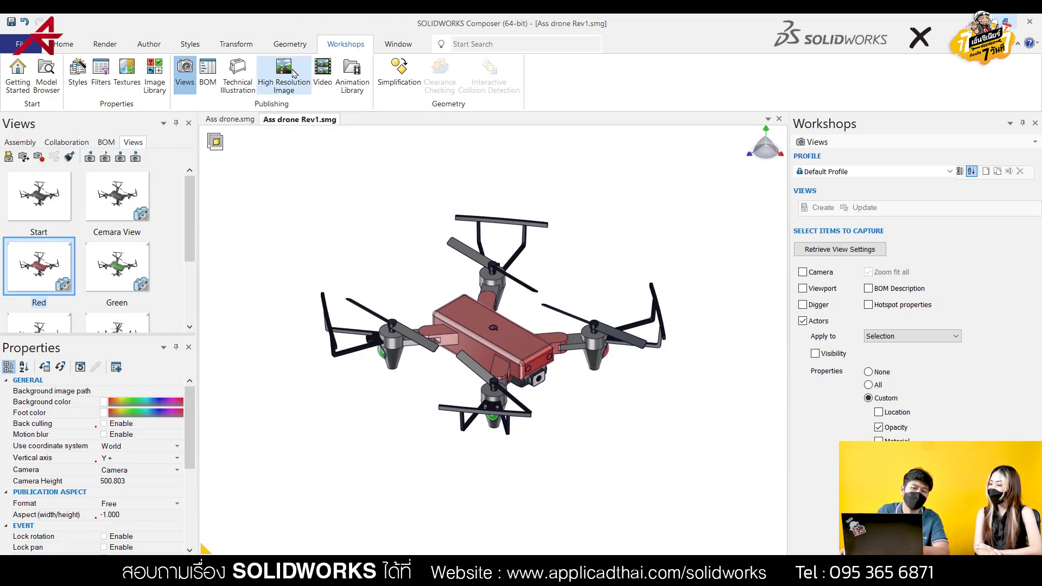
click(293, 73)
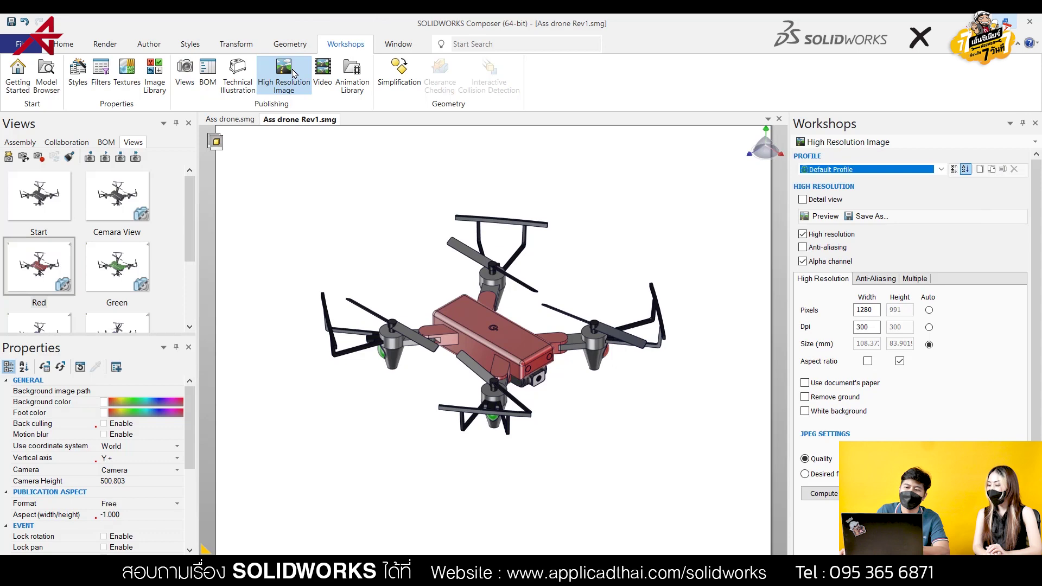
Select all actors and create a detail-view image inset of the red drone.
click(22, 143)
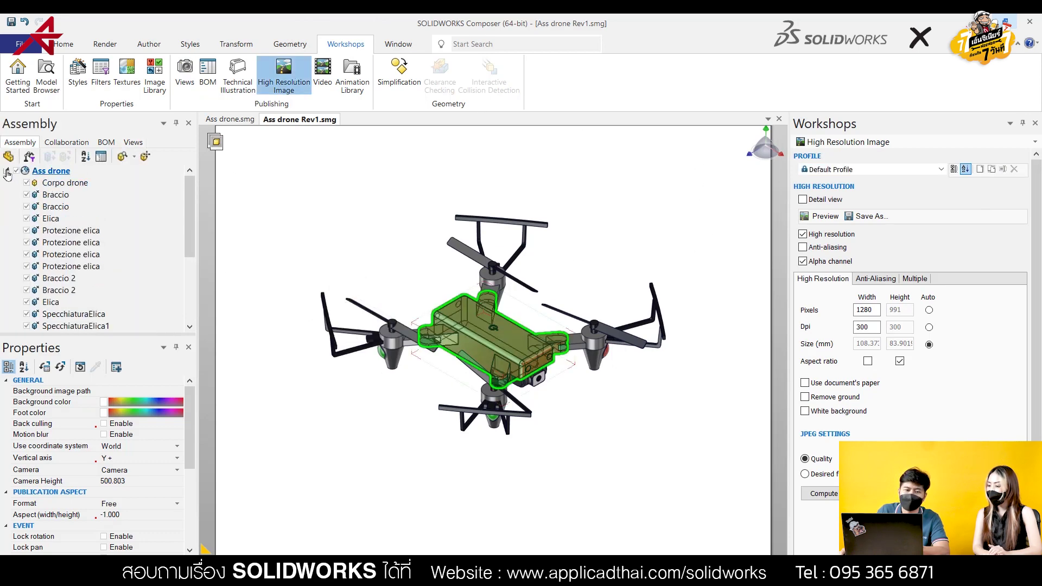
click(7, 171)
key(ctrl+a)
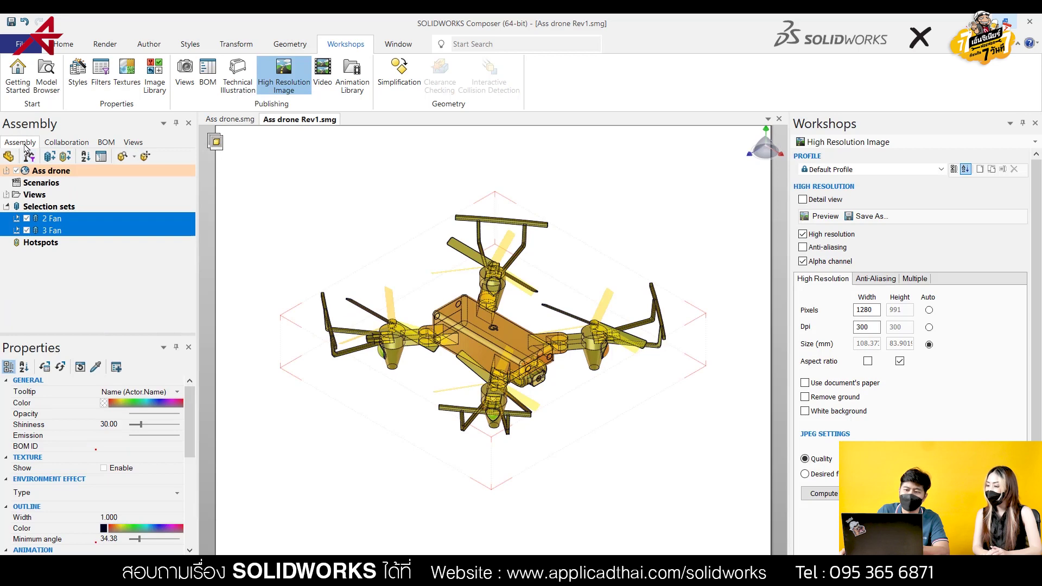
click(814, 204)
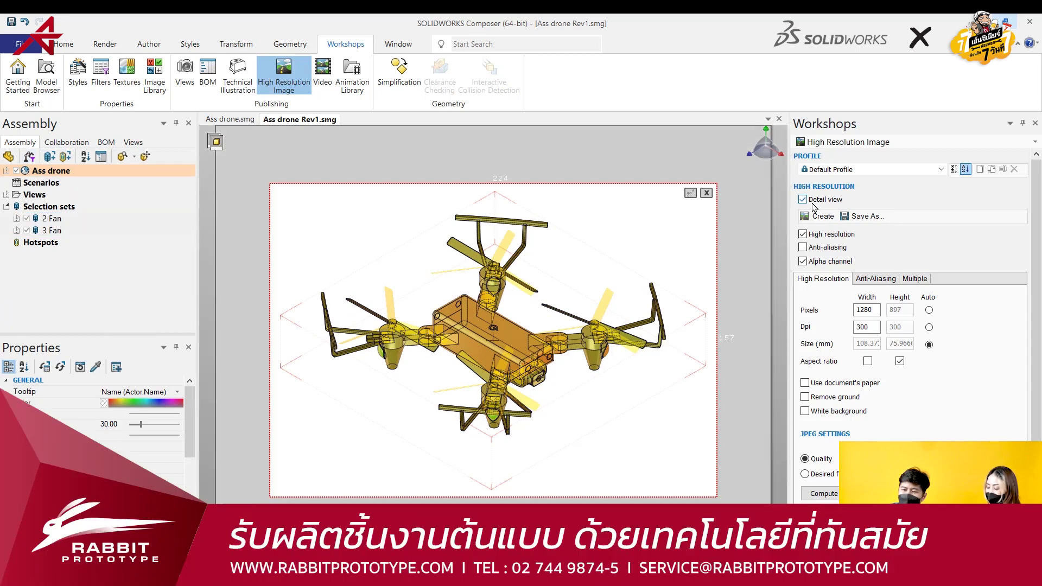
click(820, 216)
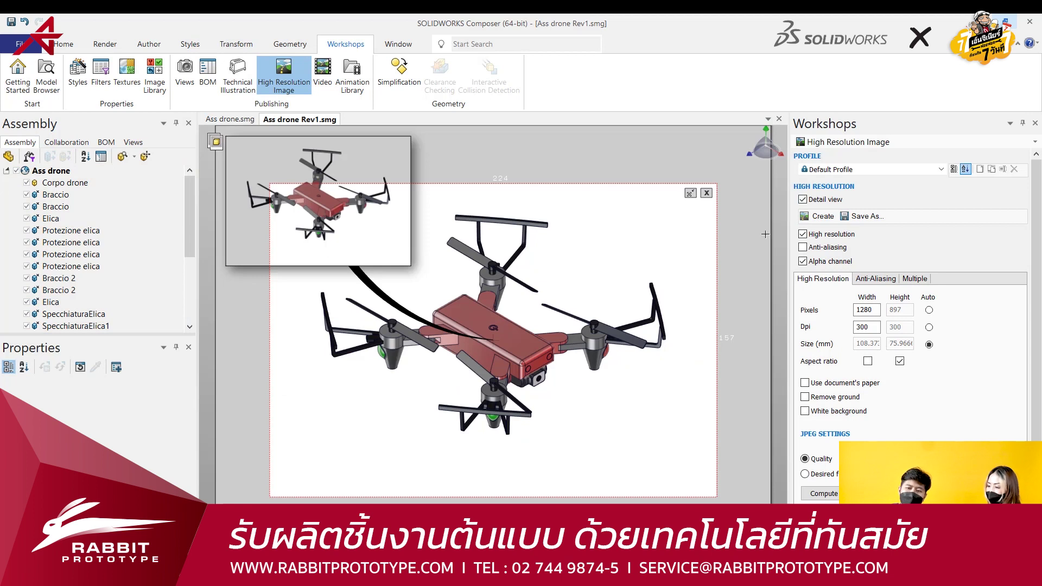
click(360, 235)
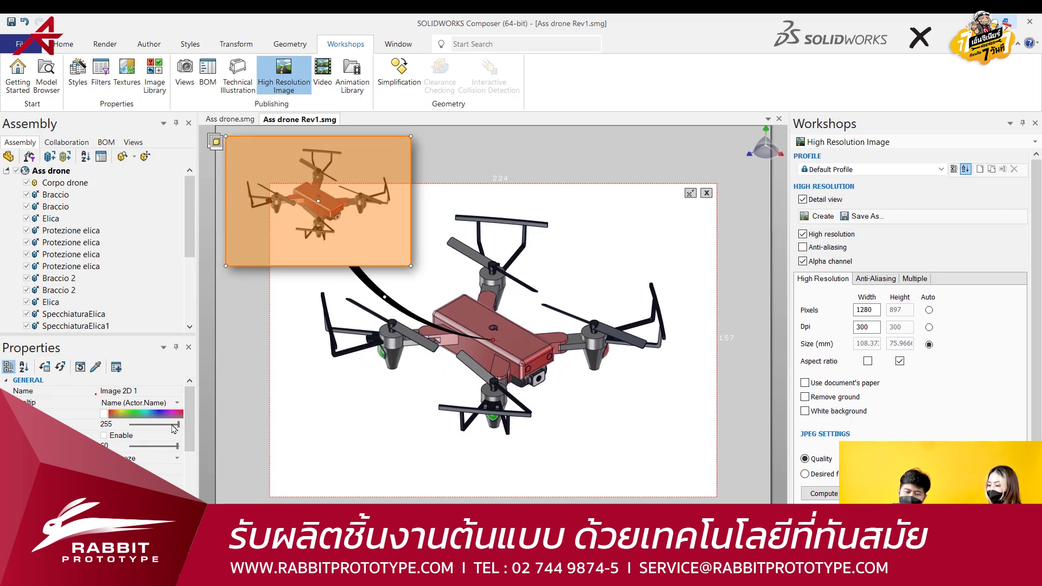
Give the inset a User shape with attach type None, move it, then delete it.
scroll(176, 432, down, 5)
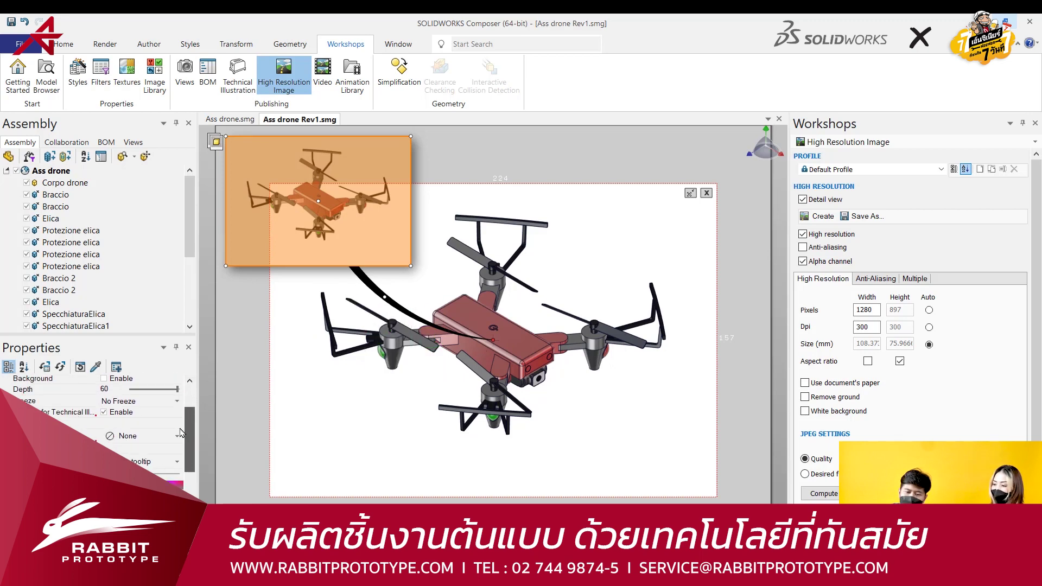
click(170, 437)
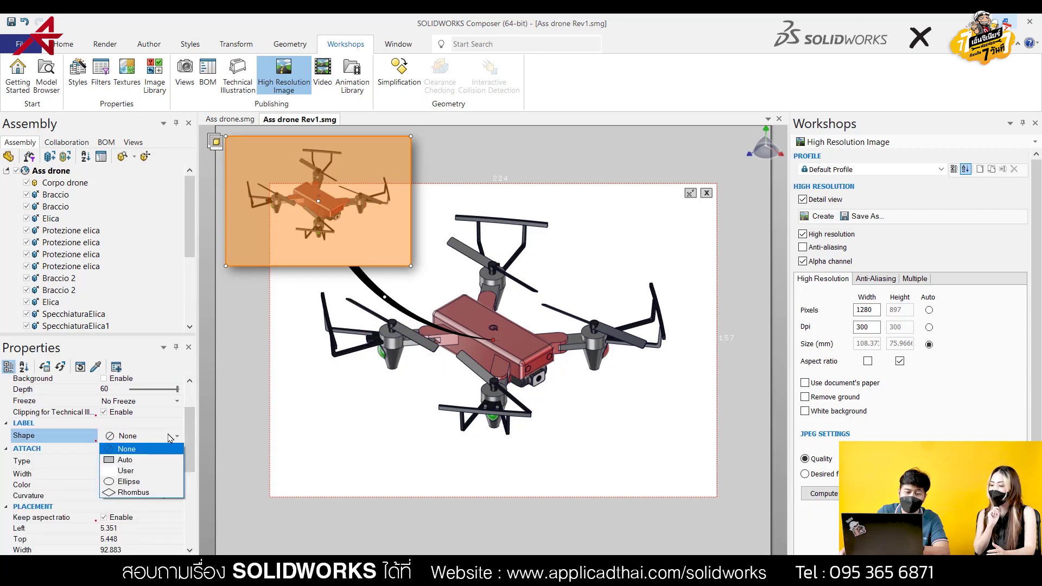
click(142, 471)
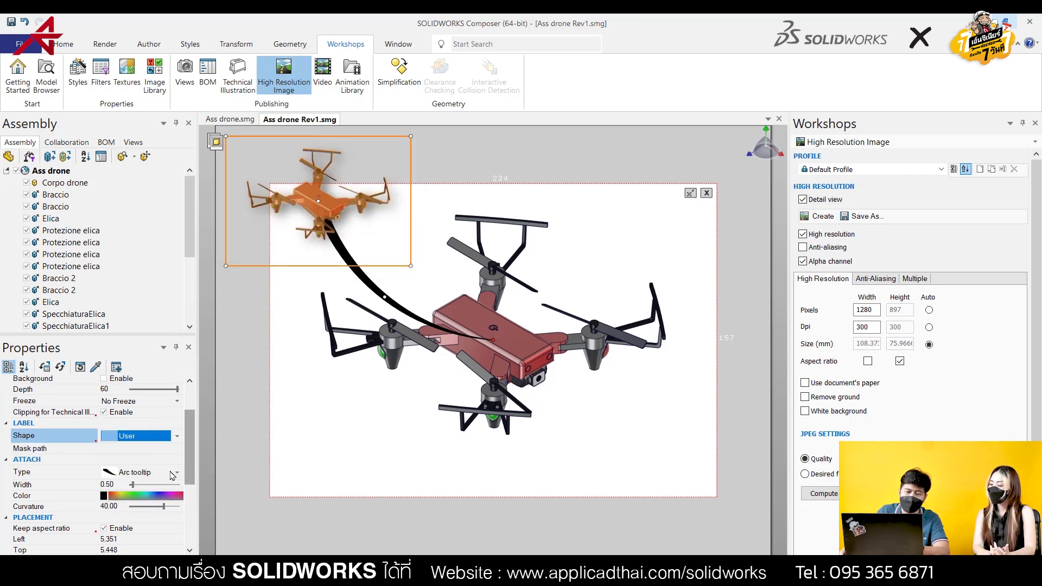
click(172, 473)
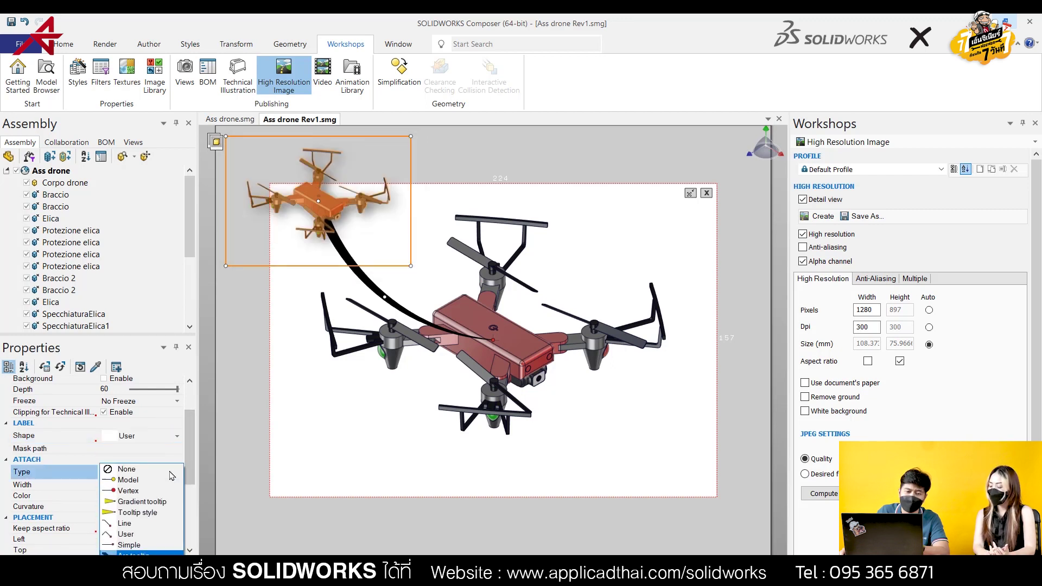
click(134, 470)
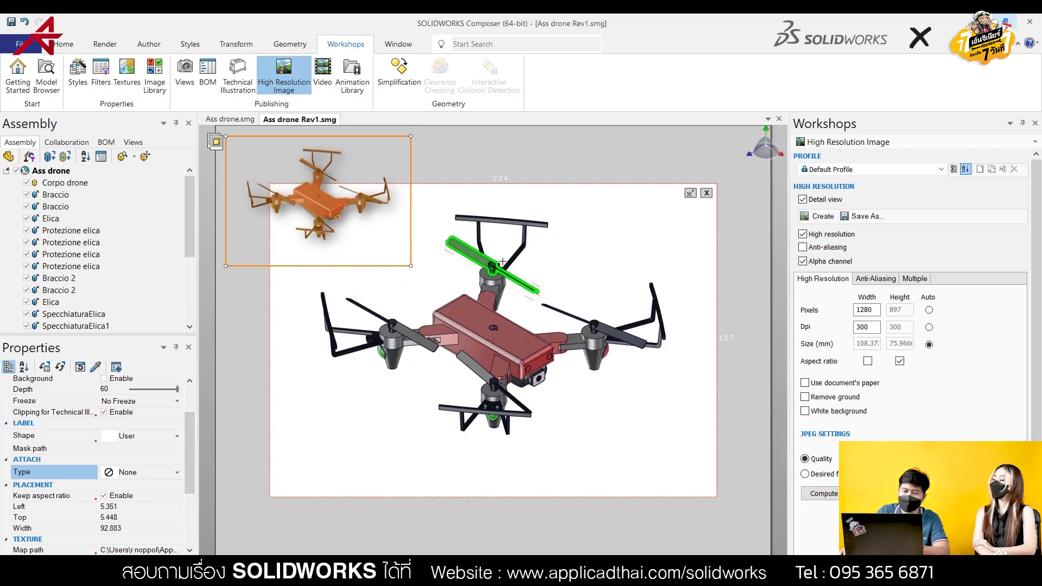
click(706, 193)
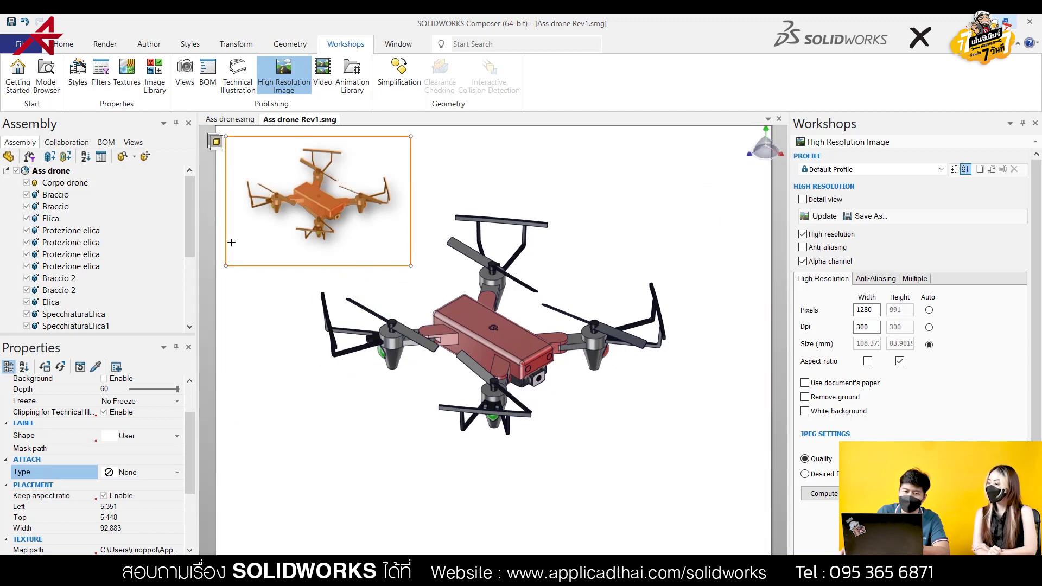
drag(317, 192, 352, 211)
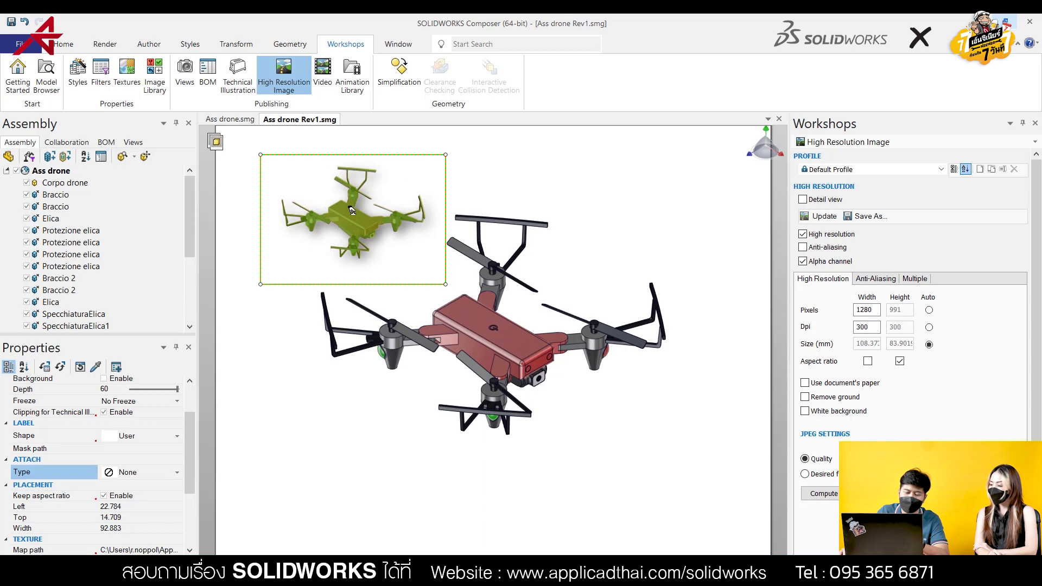
key(Delete)
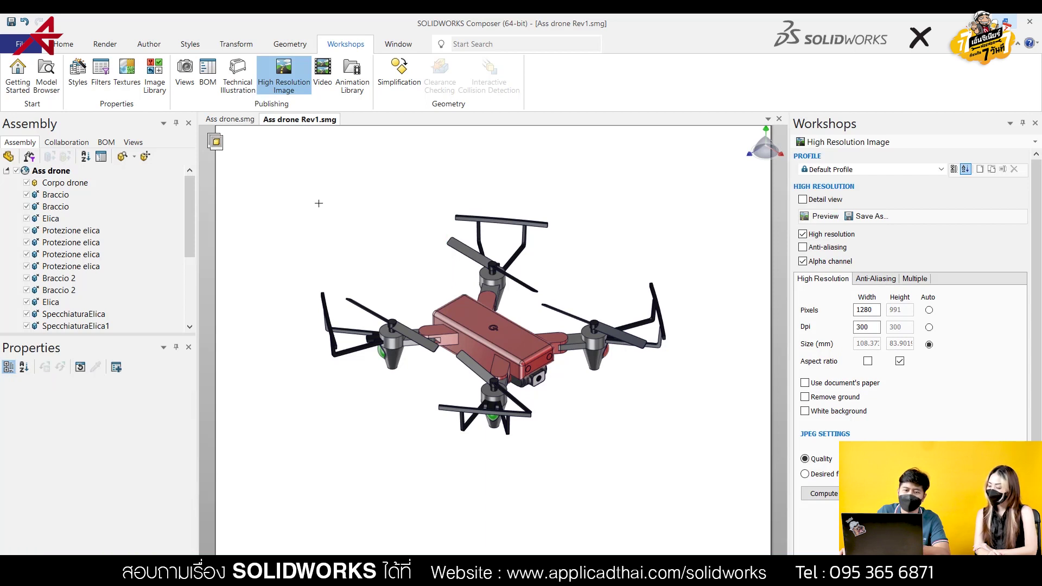
Return to the Start view without saving, and place a small red-drone inset at the top-left.
click(133, 142)
double_click(41, 189)
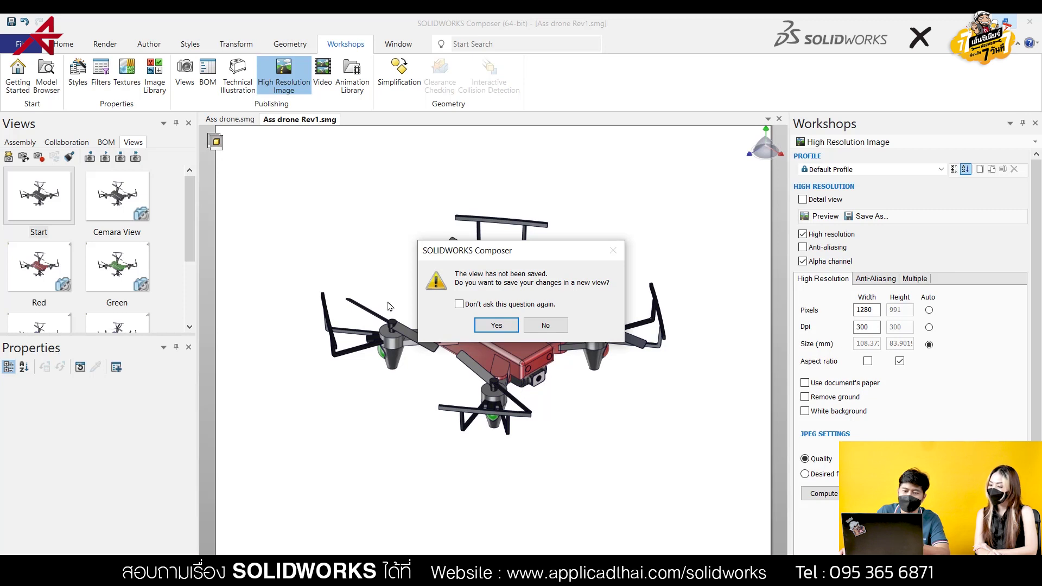
click(544, 326)
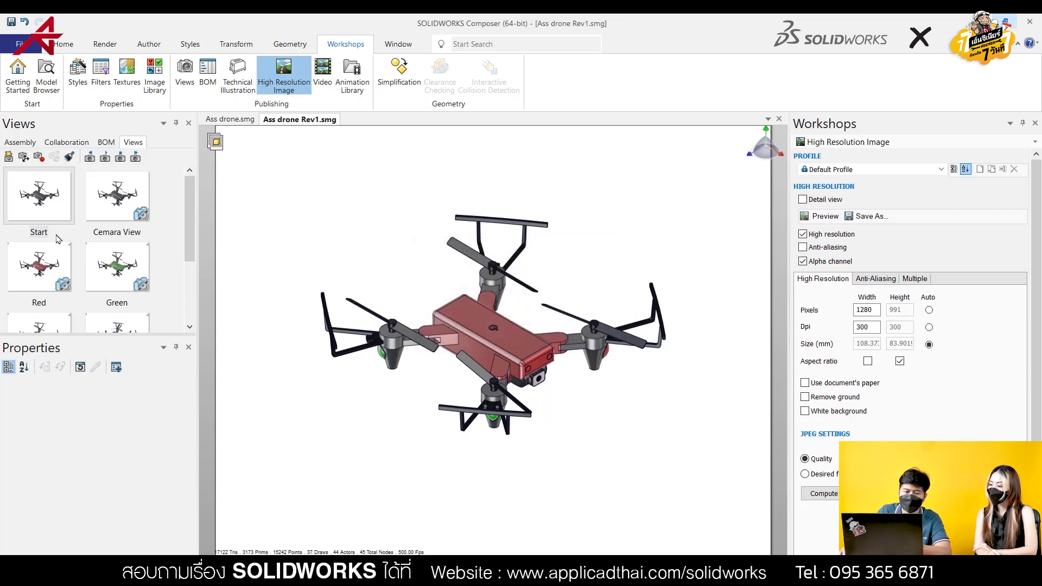
scroll(70, 212, down, 3)
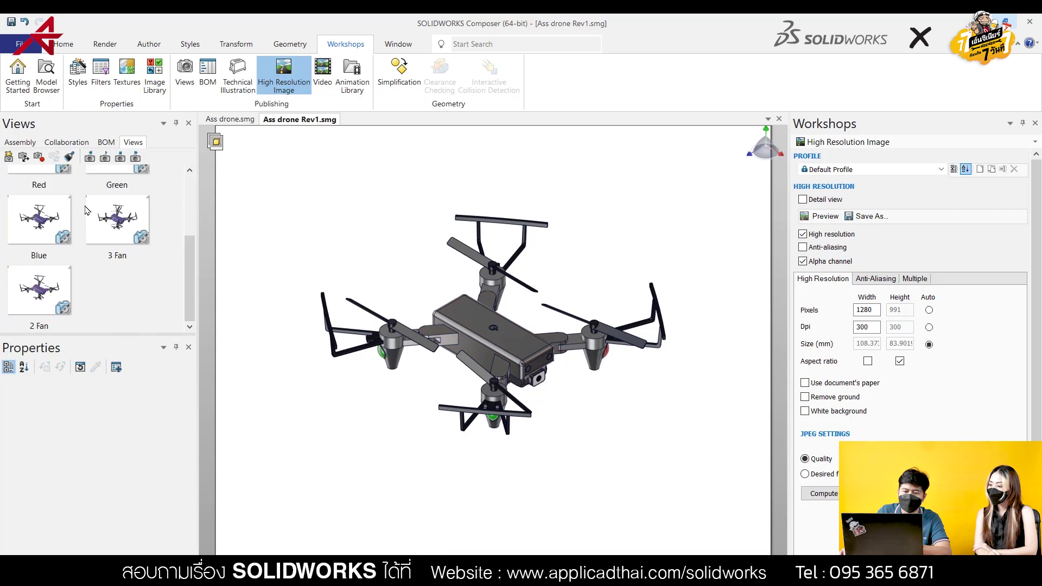
click(287, 208)
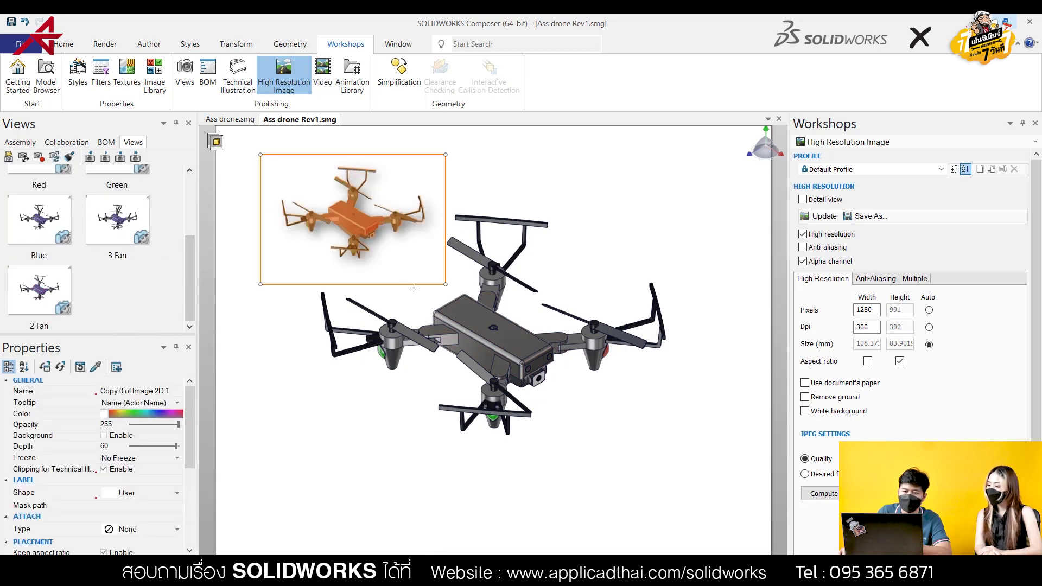
drag(445, 284, 385, 241)
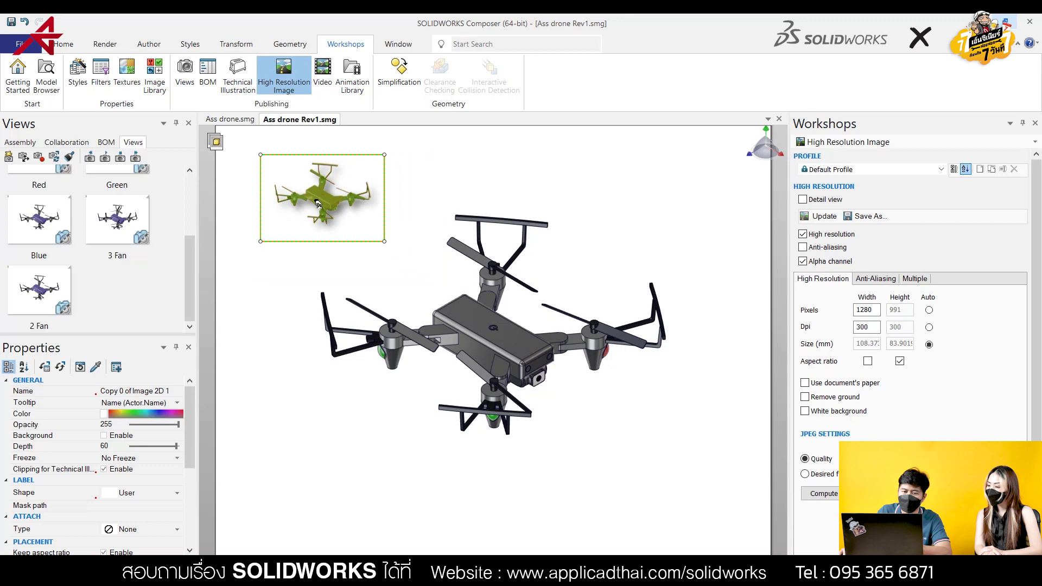
drag(300, 217, 283, 226)
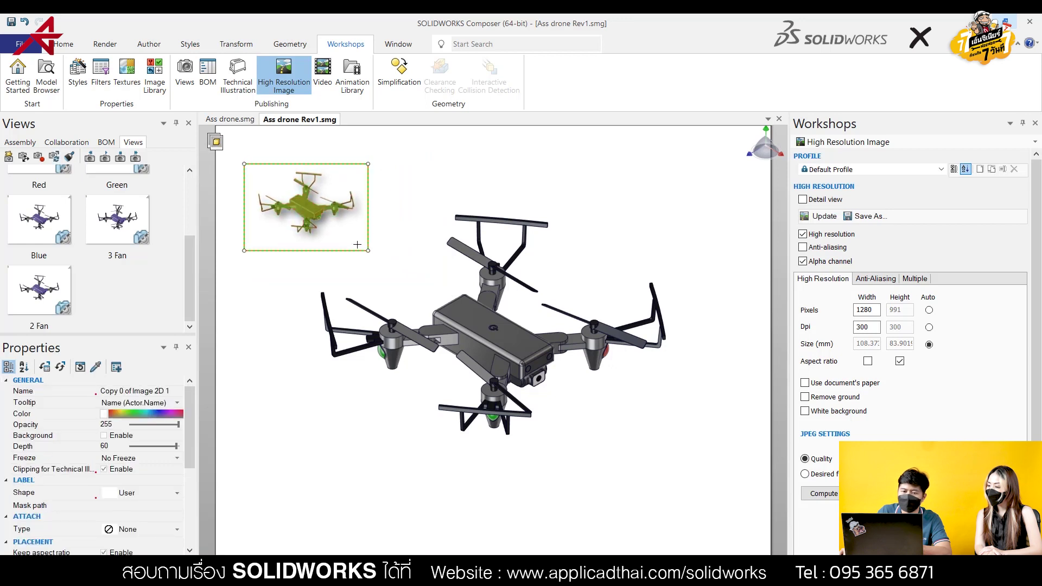
click(392, 265)
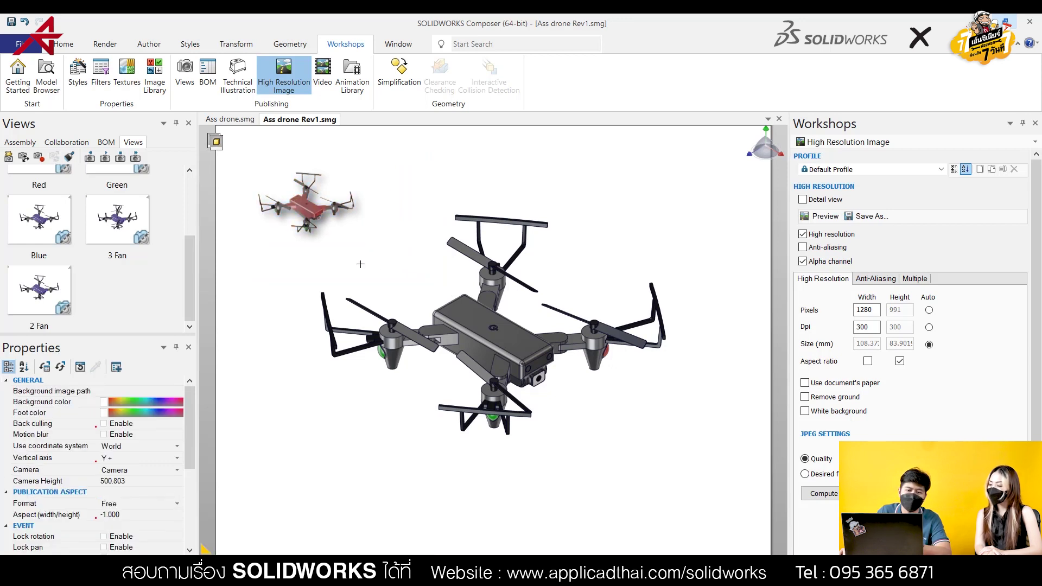
Update the Start view with the red inset while switching to the Green view.
scroll(134, 309, up, 3)
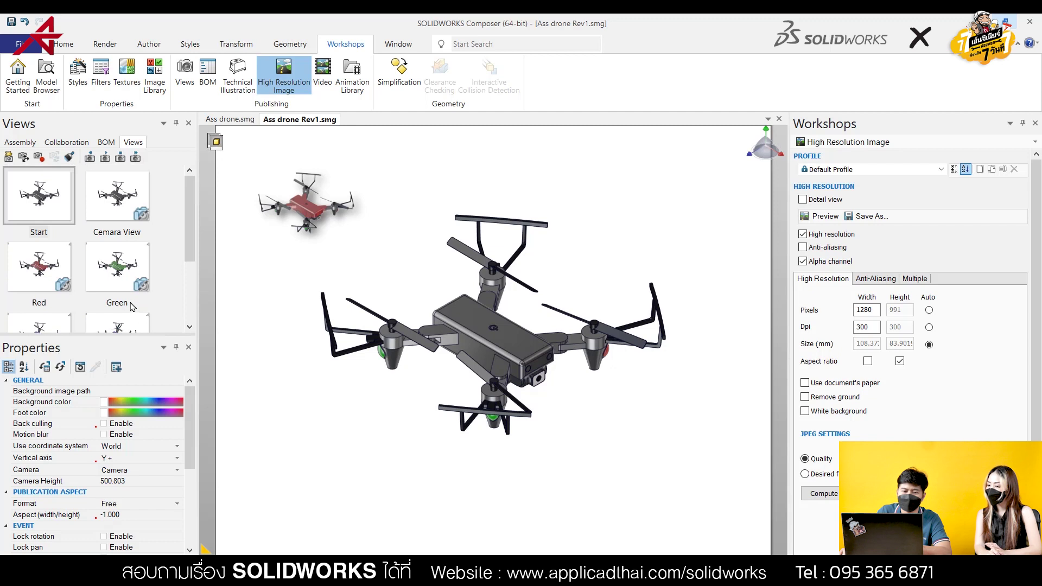
click(118, 274)
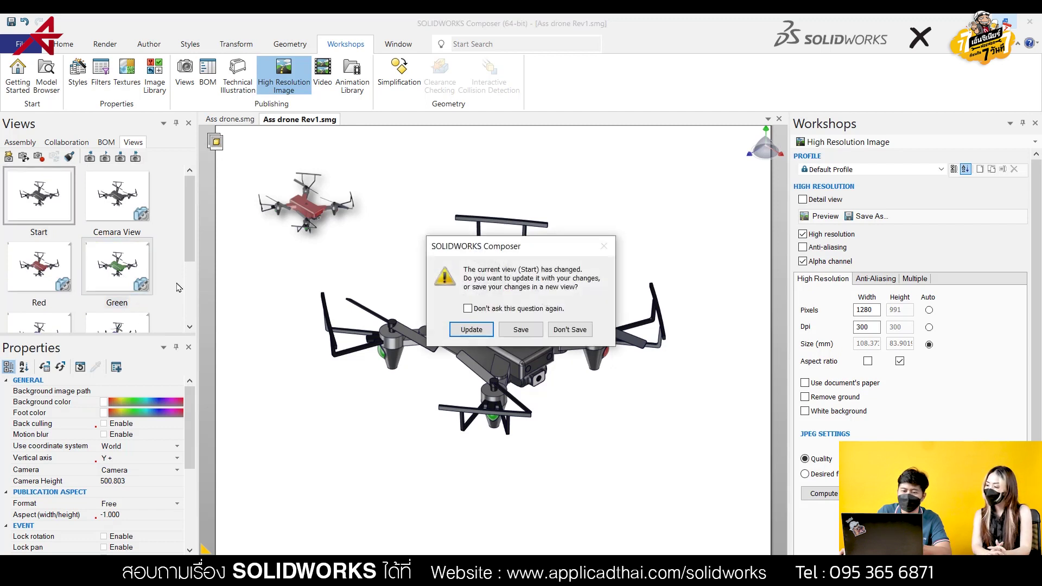
click(471, 331)
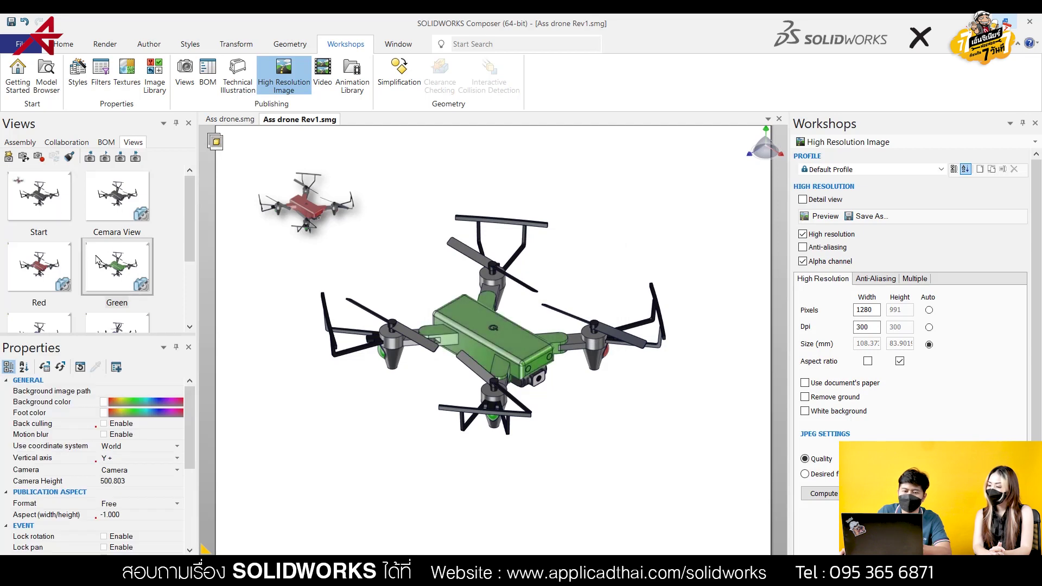
click(18, 143)
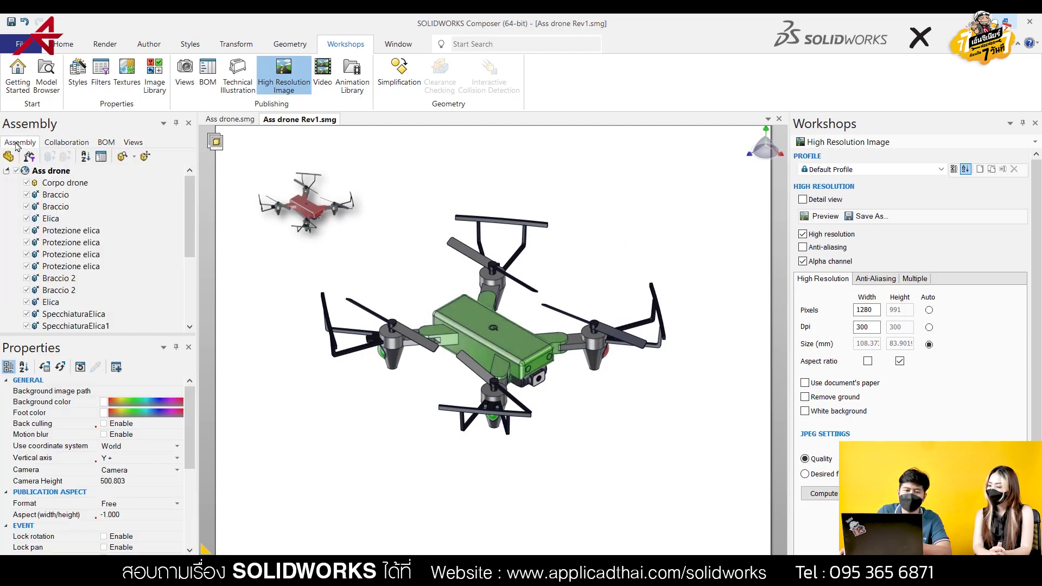
Create a Detail view snapshot image of the whole green drone.
click(29, 156)
key(ctrl+a)
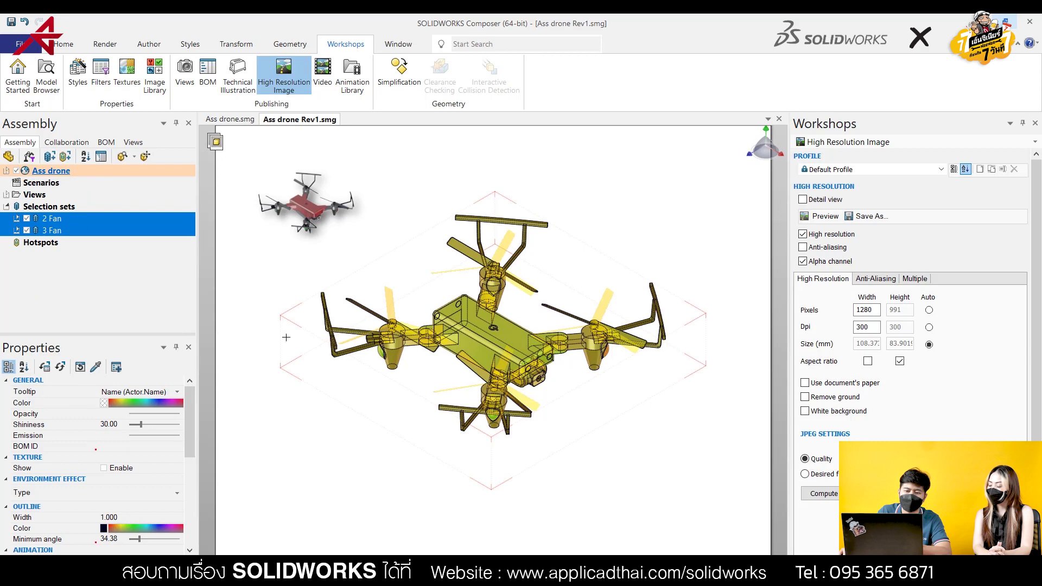
click(819, 201)
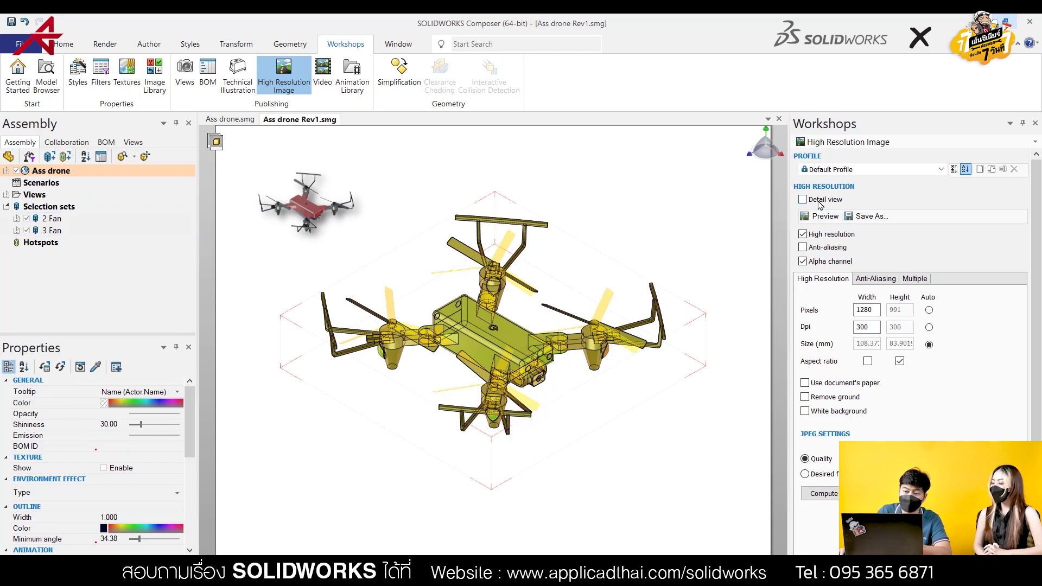
click(822, 215)
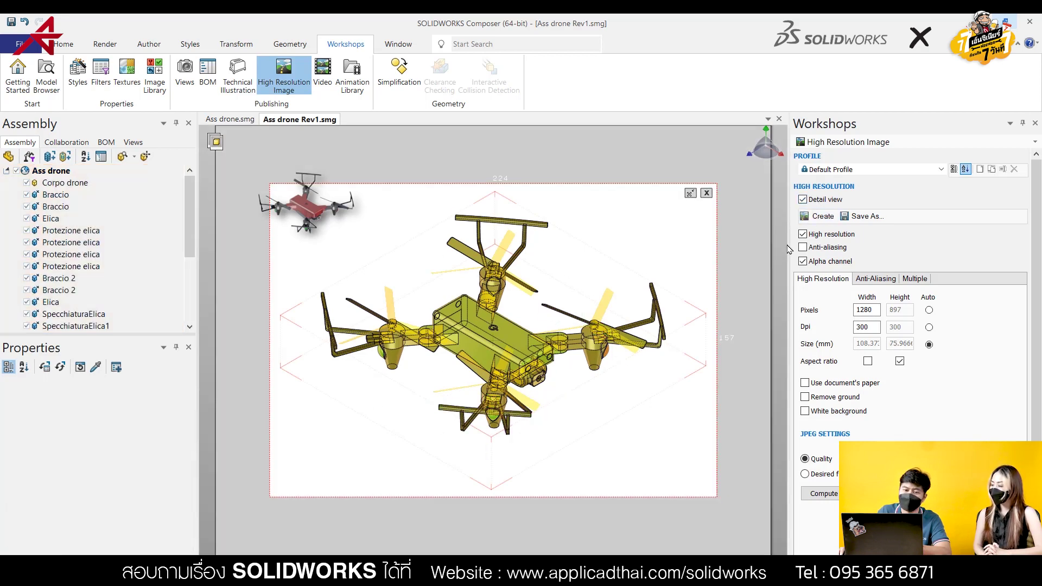
Set the green-drone image to Attach Type None and Shape User, and close the detail frame.
click(331, 241)
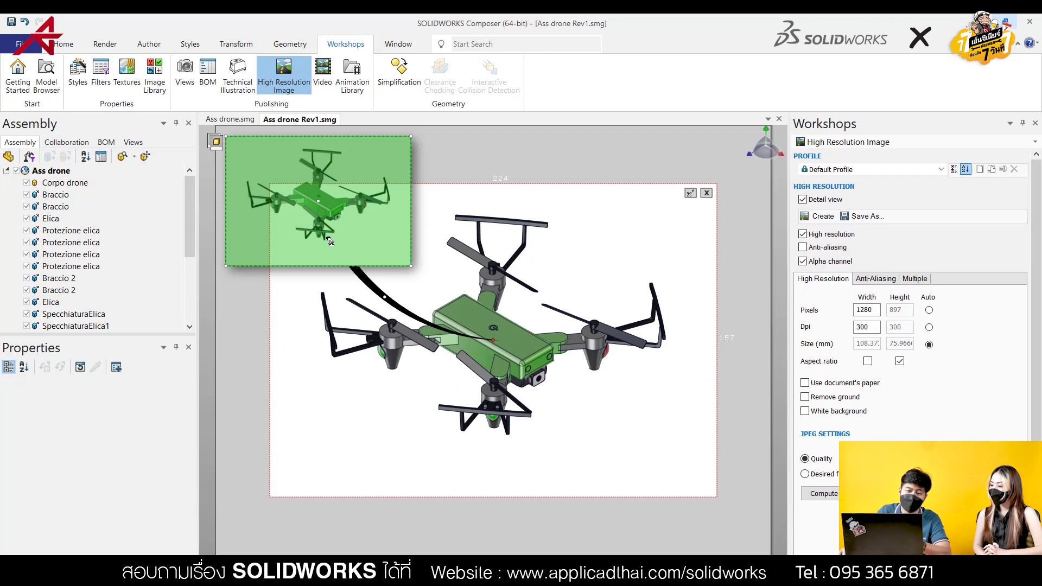
click(331, 241)
click(175, 519)
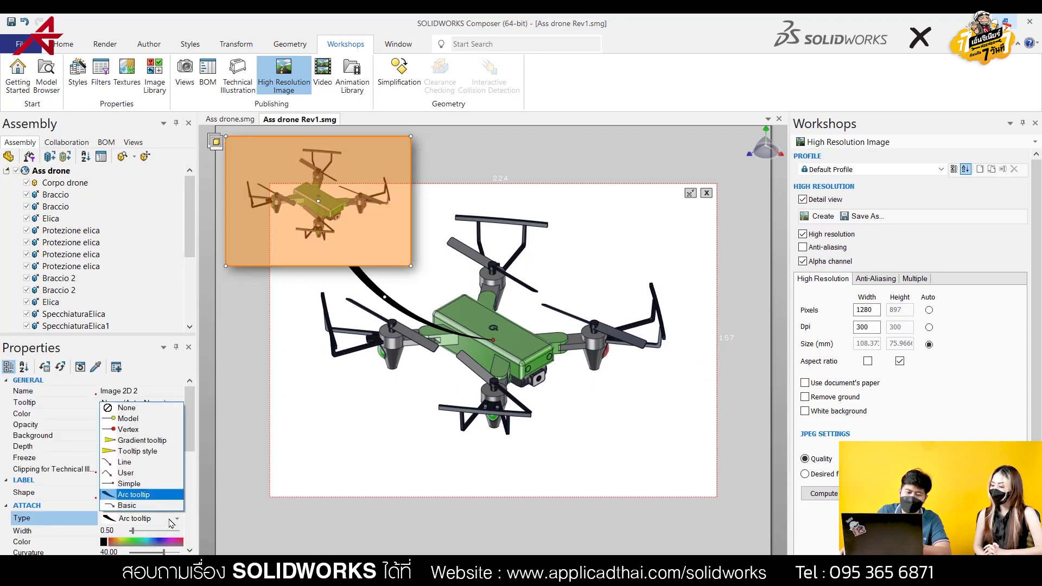
click(114, 412)
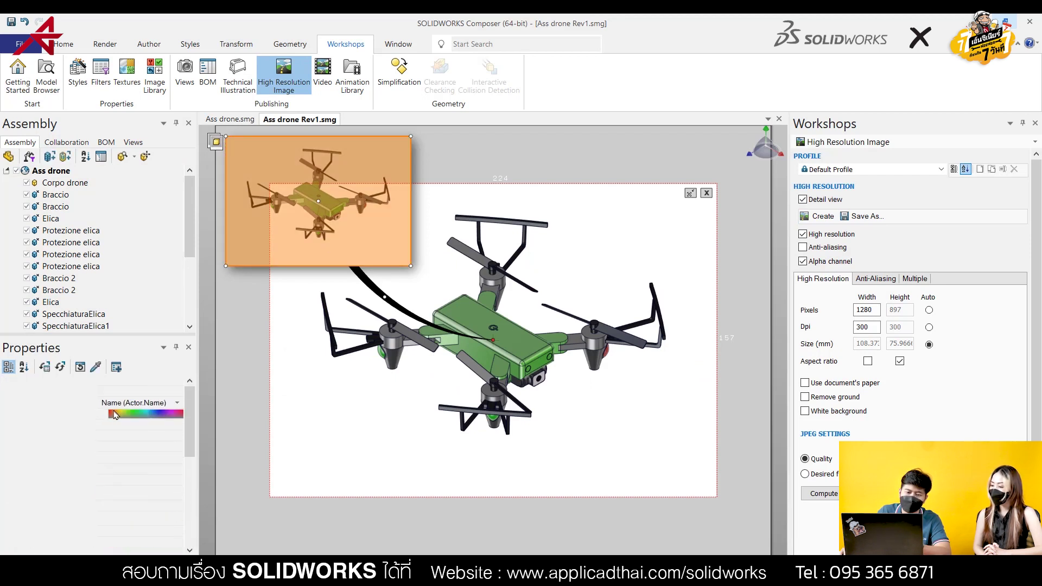
click(155, 492)
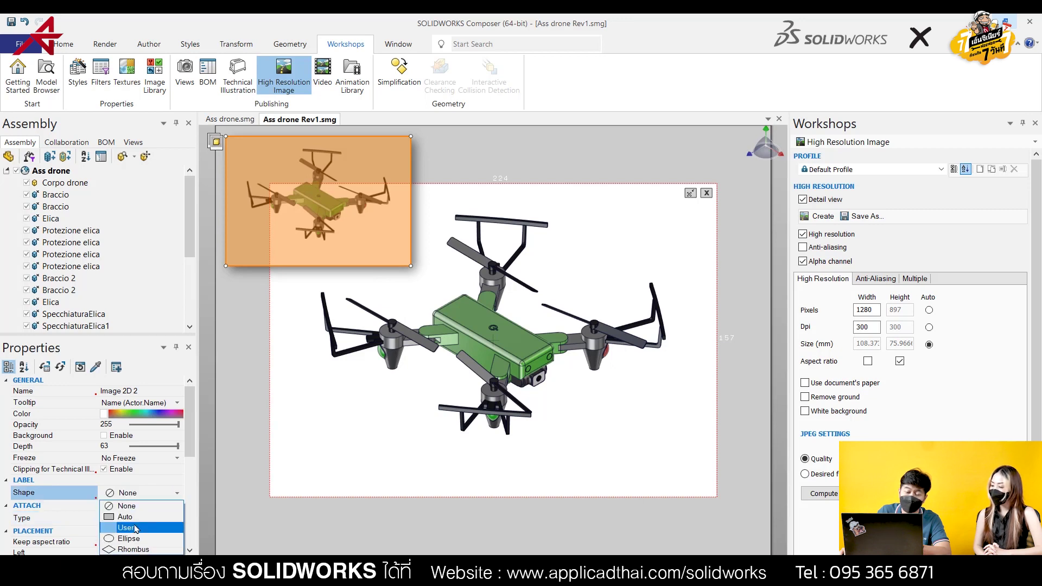
click(126, 528)
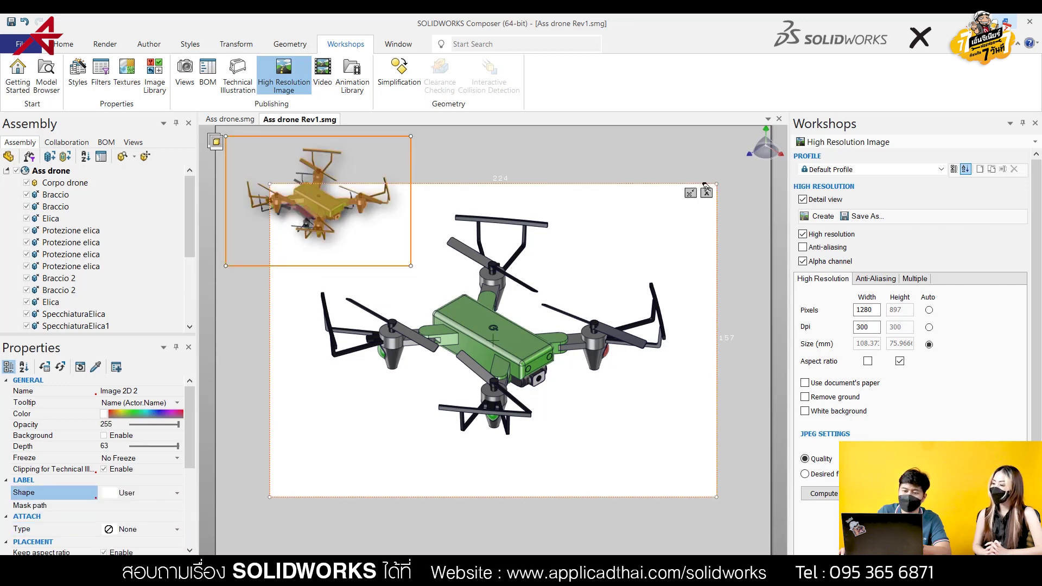
click(706, 193)
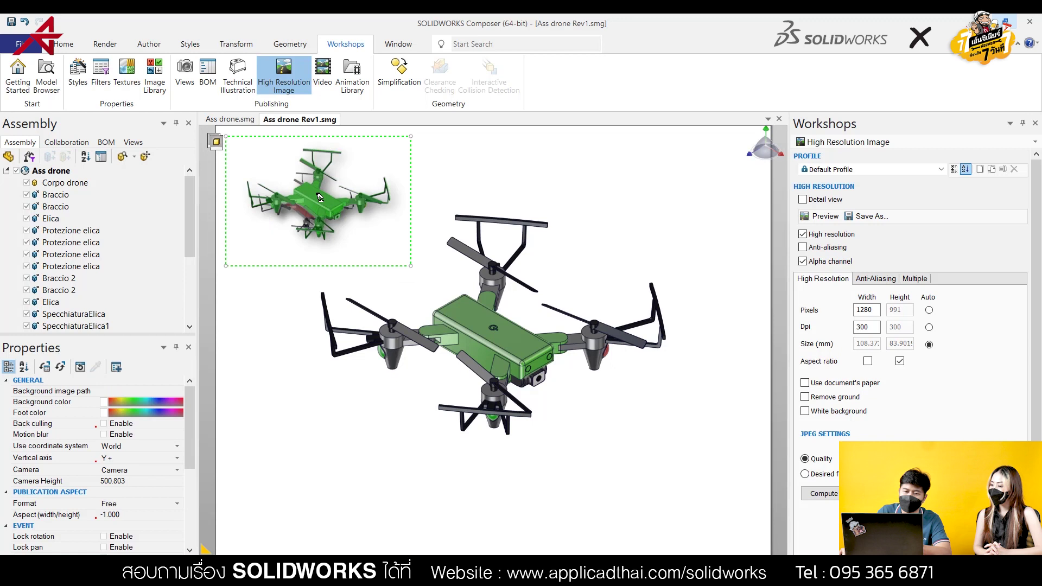
Cut the green-drone image and return to the Start view without saving the Green view.
drag(321, 196, 462, 191)
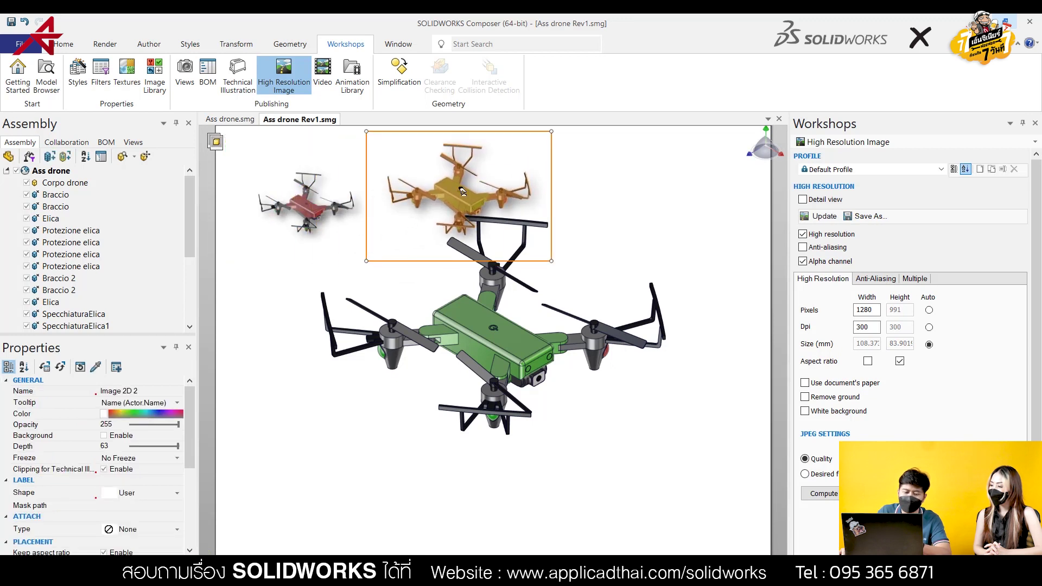
key(Delete)
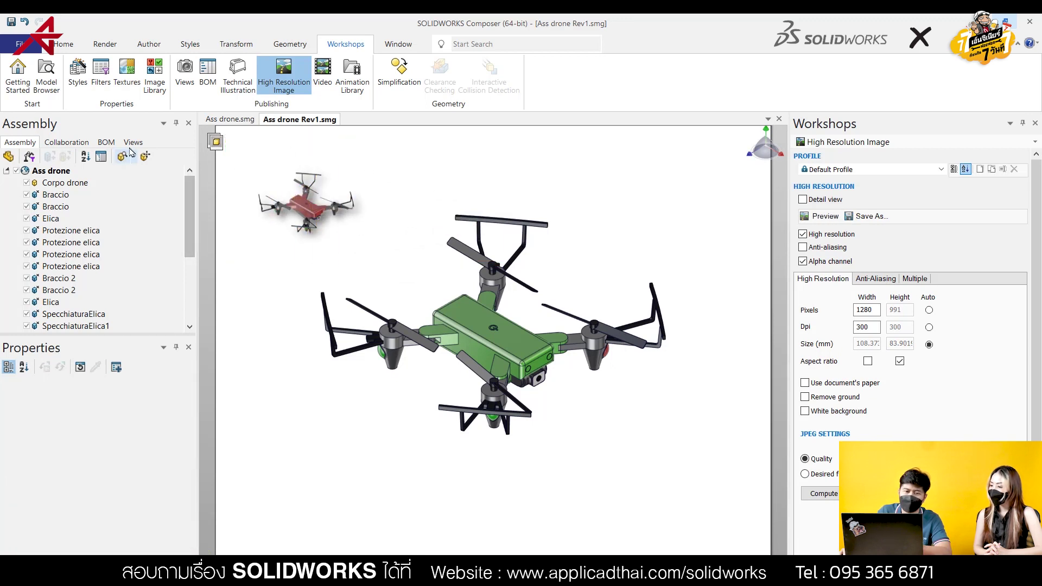
click(133, 143)
click(46, 195)
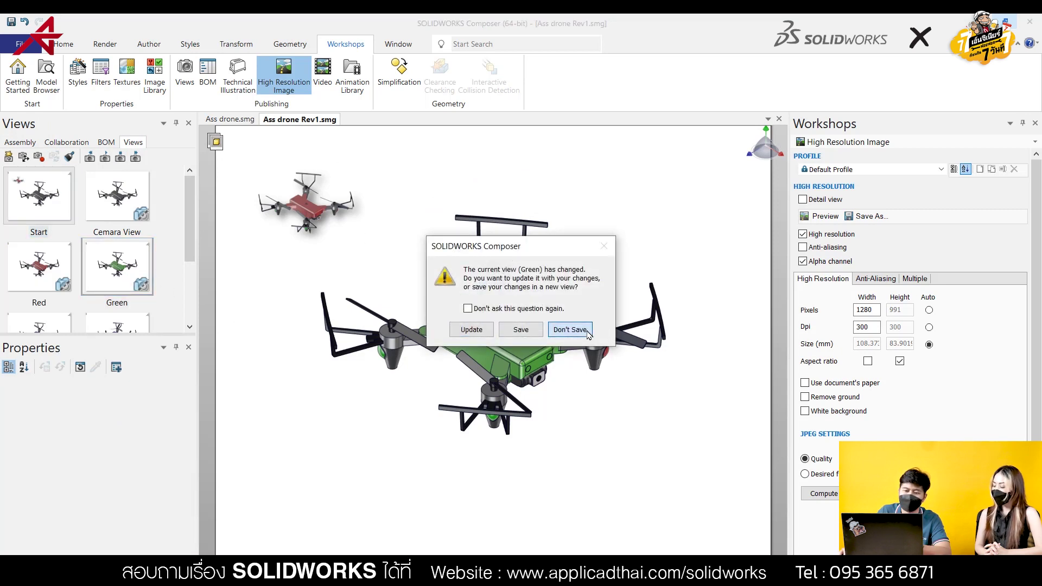
click(559, 328)
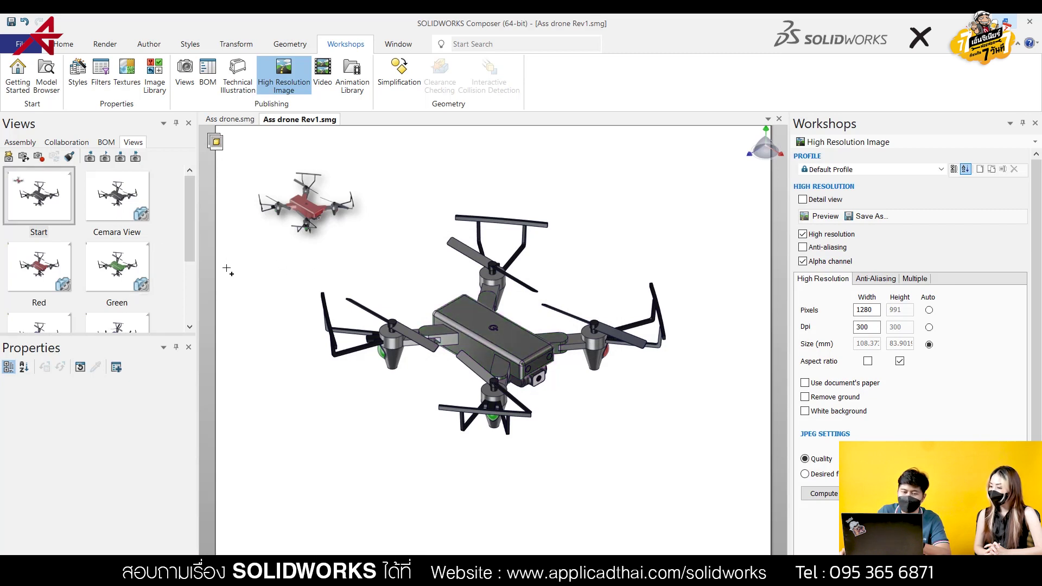
Paste the green-drone image as an inset below the red one.
key(ctrl+v)
mouse_move(546, 199)
mouse_down()
mouse_move(365, 319)
mouse_move(376, 397)
mouse_move(319, 381)
mouse_up()
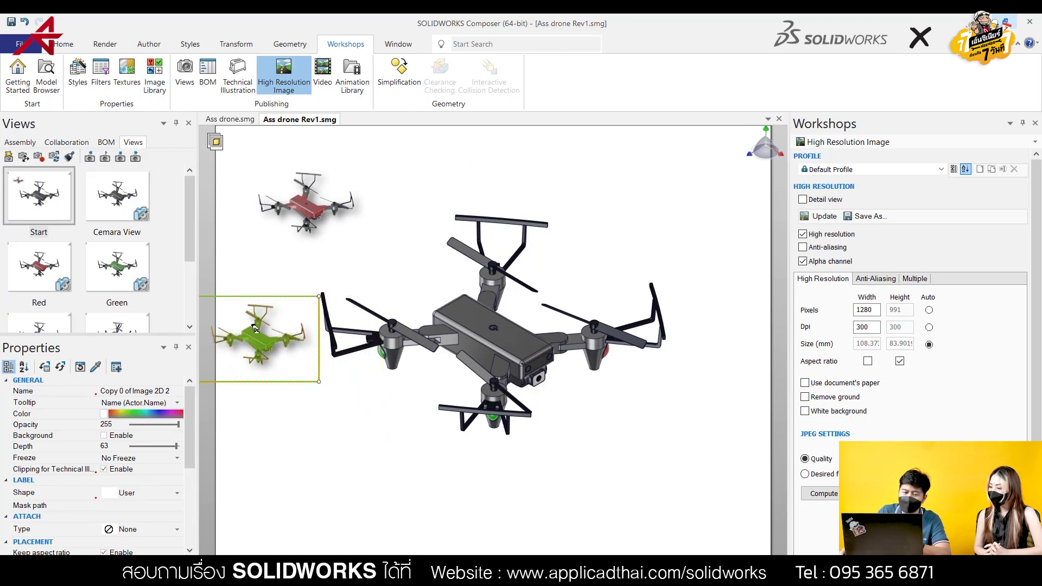
drag(255, 328, 274, 341)
click(266, 192)
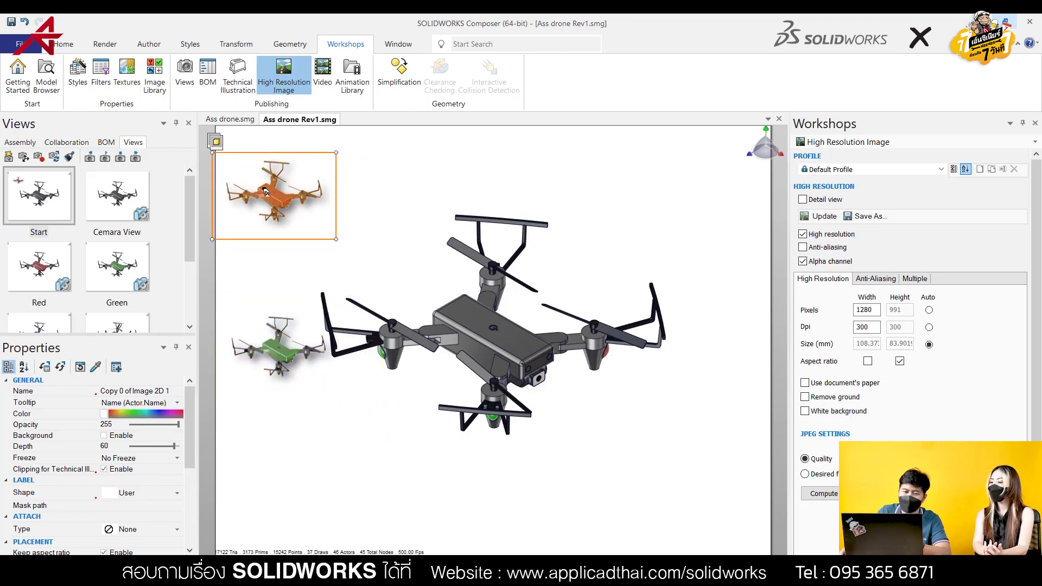
drag(266, 192, 273, 197)
Update the Start view with both insets and scroll the Views list to Blue.
click(396, 223)
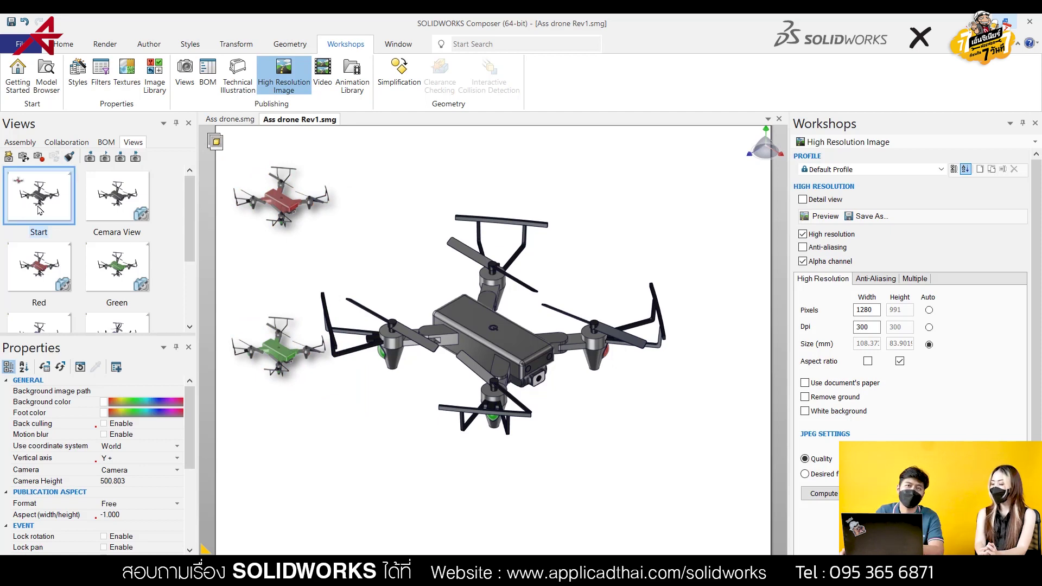
right_click(39, 211)
click(57, 214)
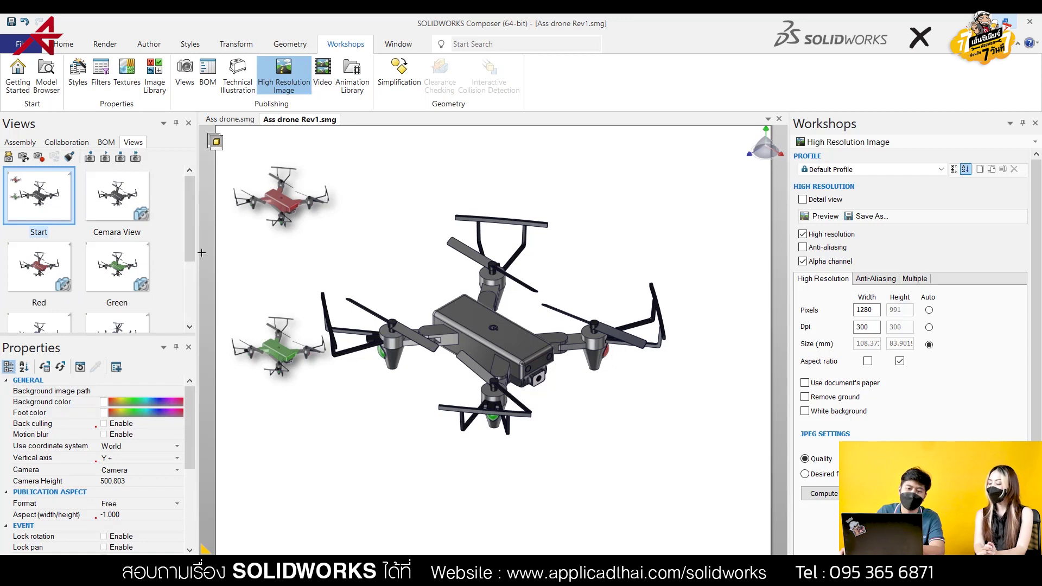
scroll(196, 260, down, 1)
scroll(196, 269, down, 2)
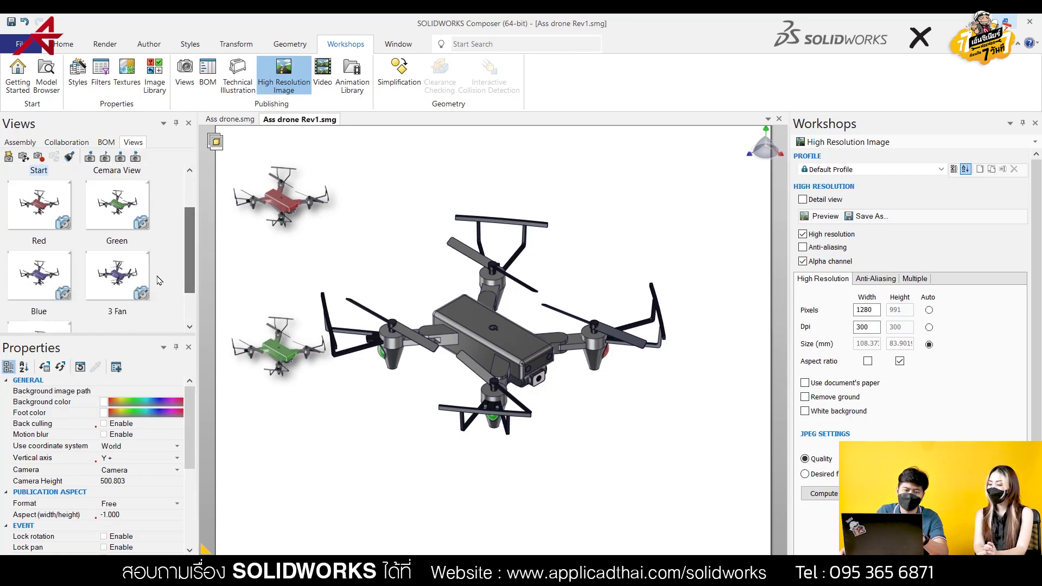
Apply the Blue view and create a Detail view image of the purple drone.
click(44, 279)
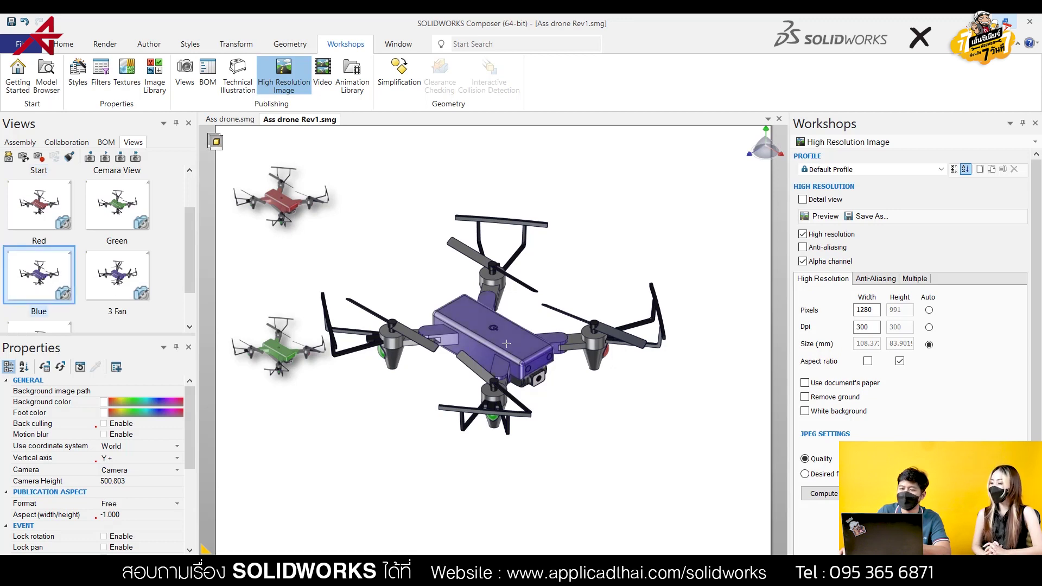
click(21, 143)
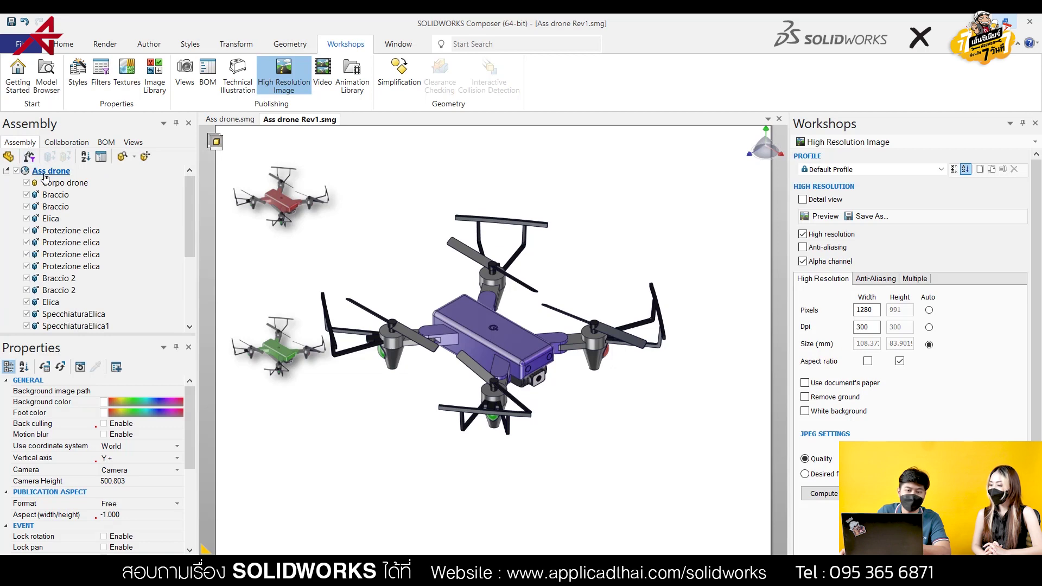
click(45, 171)
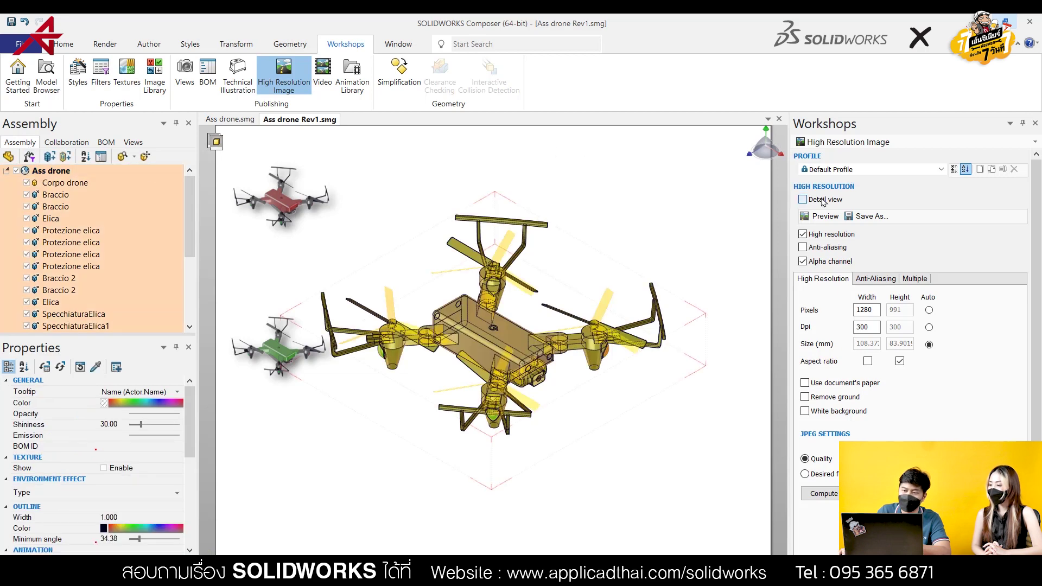
click(803, 200)
click(821, 217)
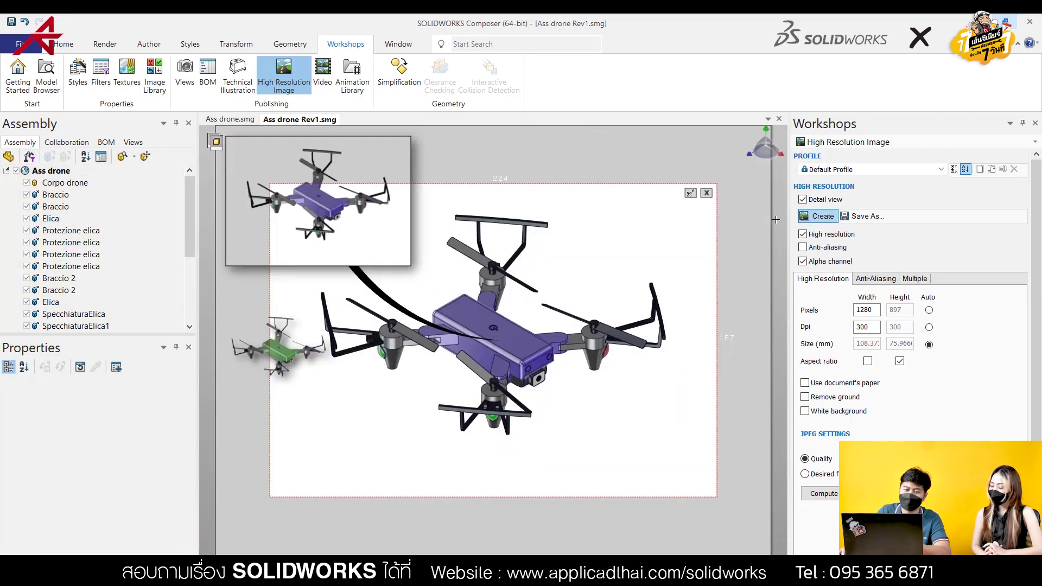
Set the purple-drone image to Shape User and Attach Type None, then leave detail mode.
click(270, 236)
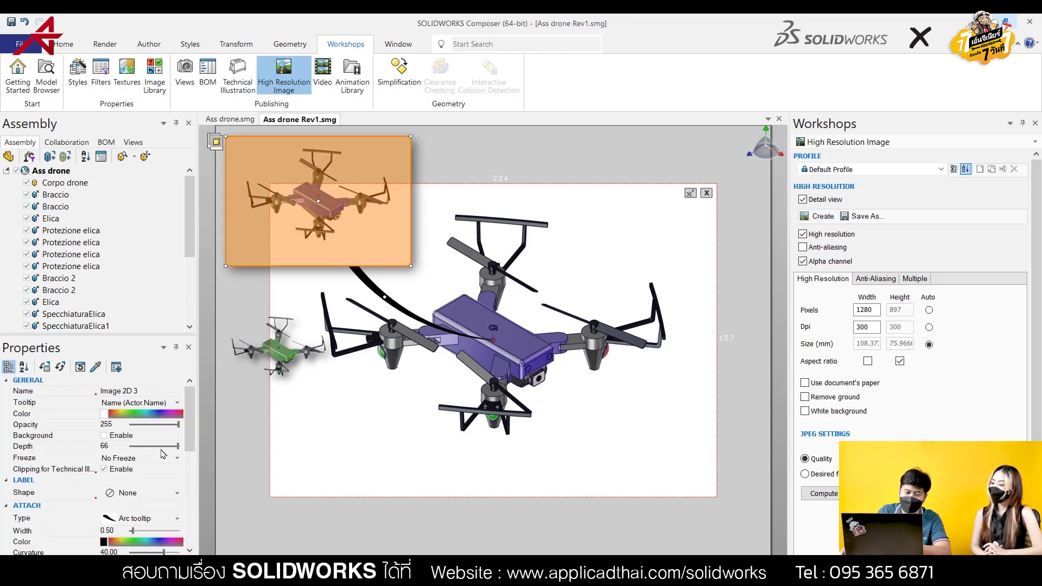
click(170, 498)
click(142, 518)
click(142, 529)
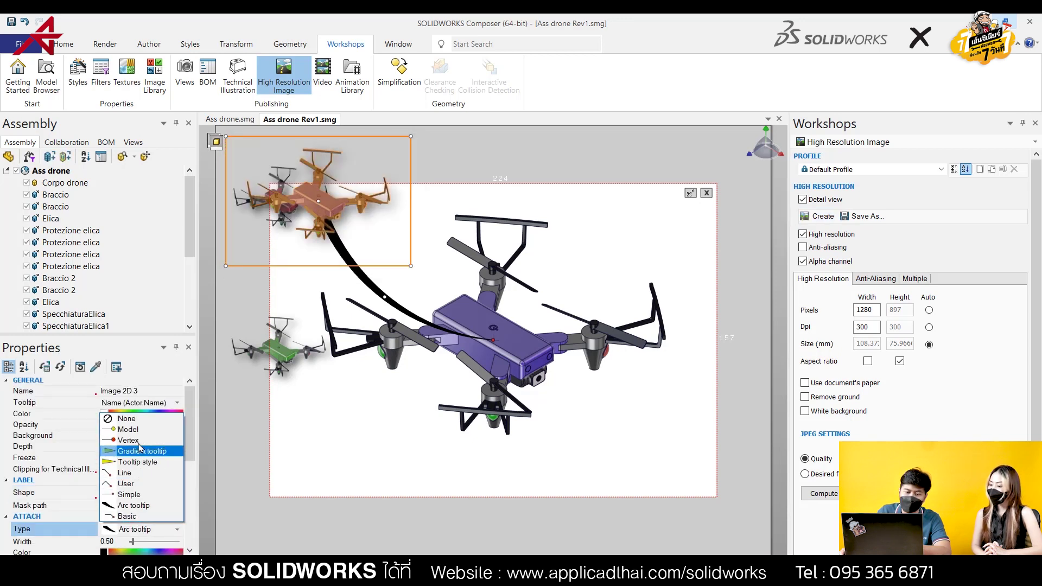
click(143, 423)
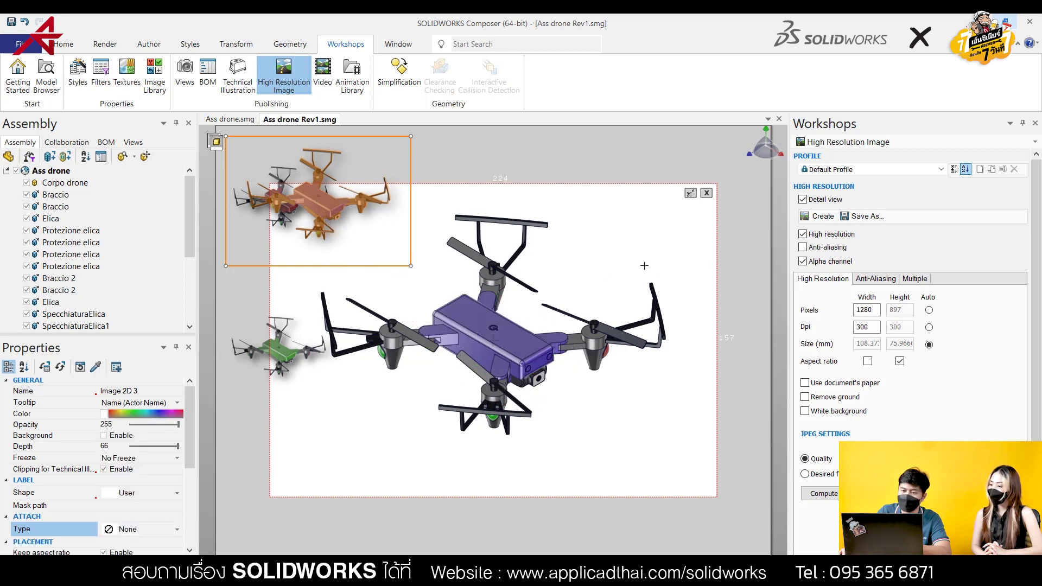
click(706, 193)
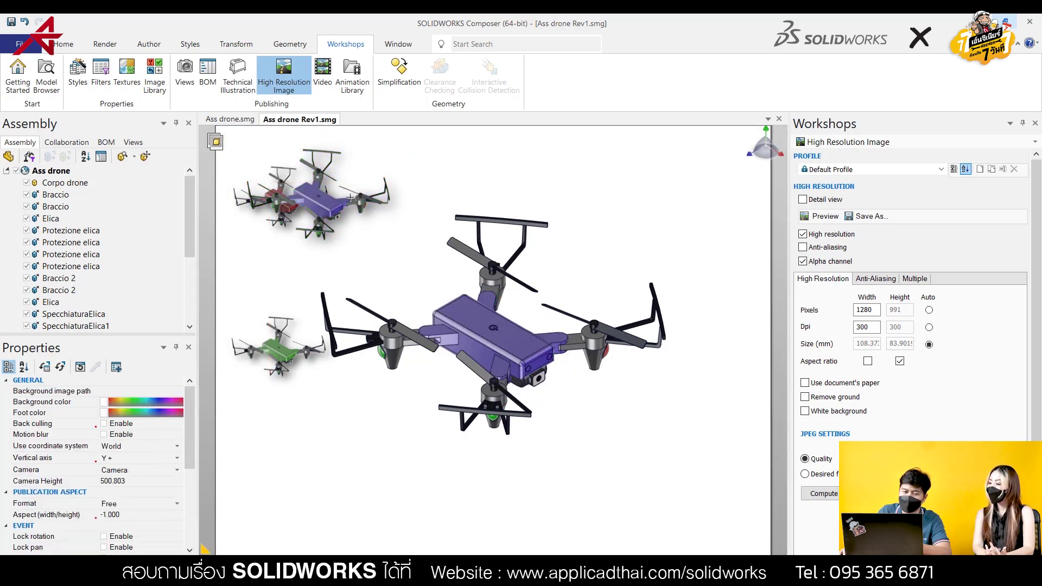
Return to the Start view without saving changes.
click(341, 203)
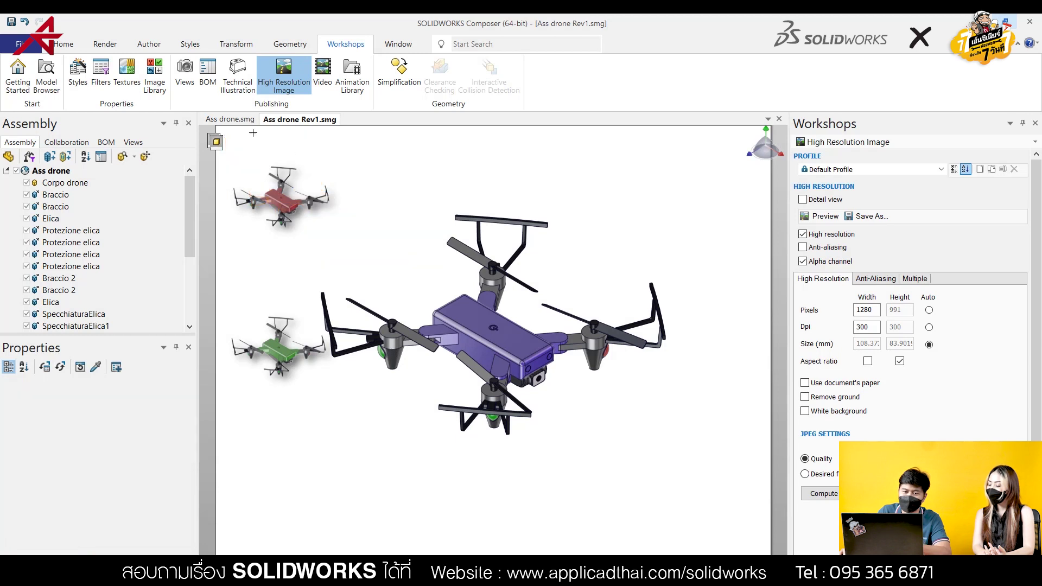
click(133, 142)
click(47, 216)
click(570, 329)
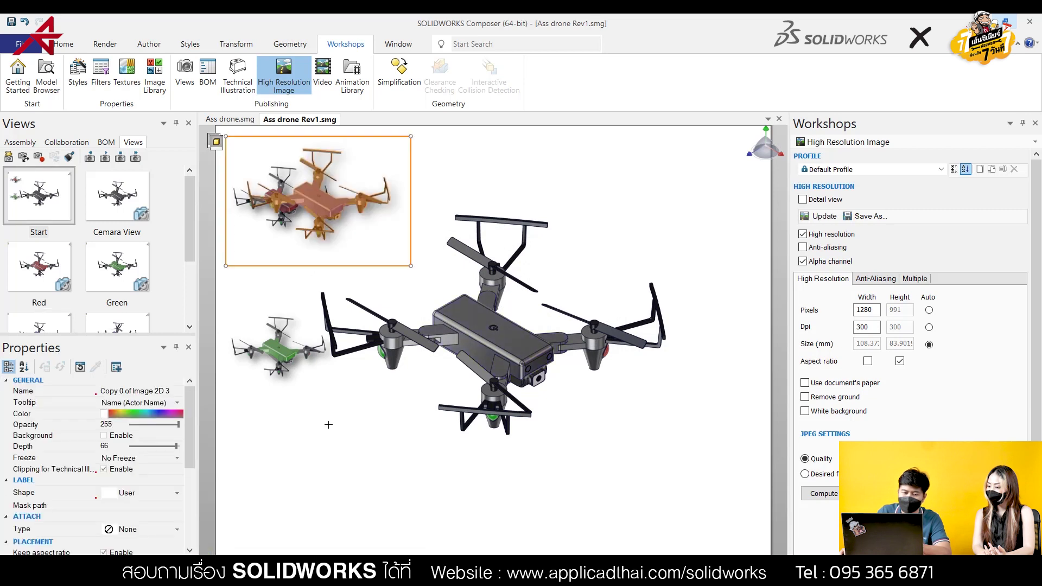
Shrink the purple inset below the green one at bottom-left and update the Start view.
drag(328, 239, 305, 508)
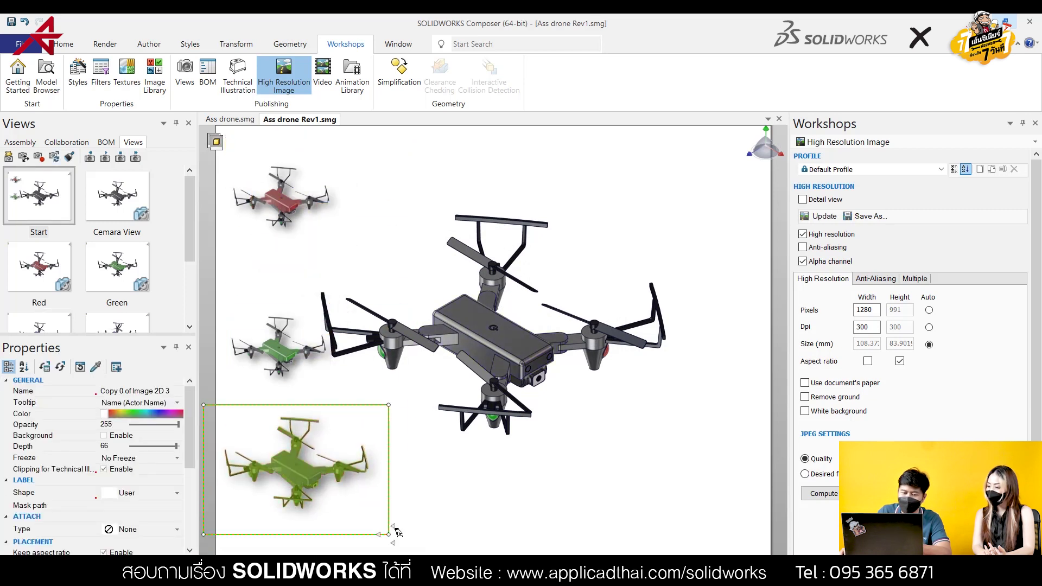
drag(387, 539, 339, 497)
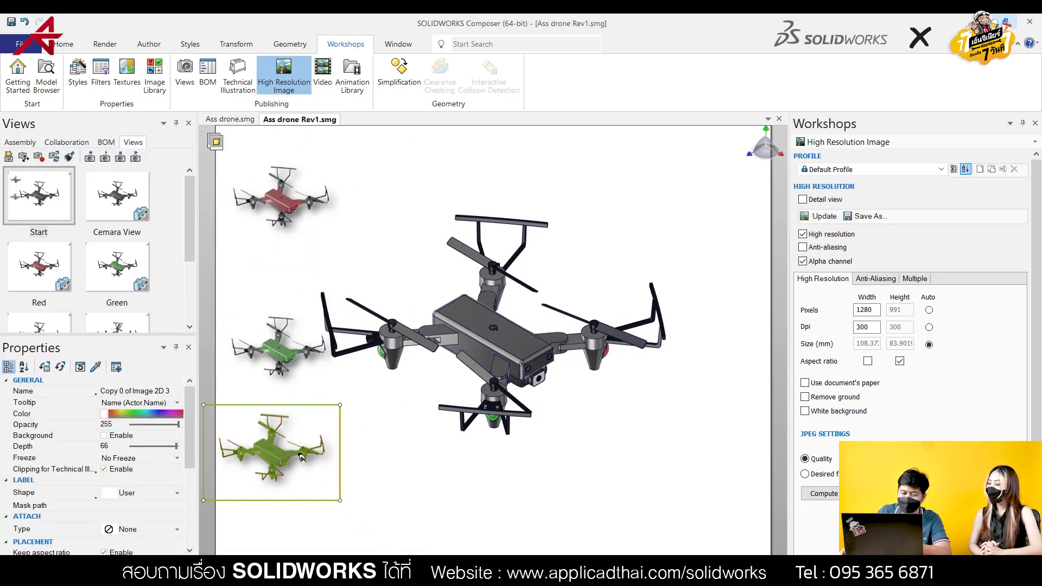
drag(296, 459, 302, 462)
click(349, 404)
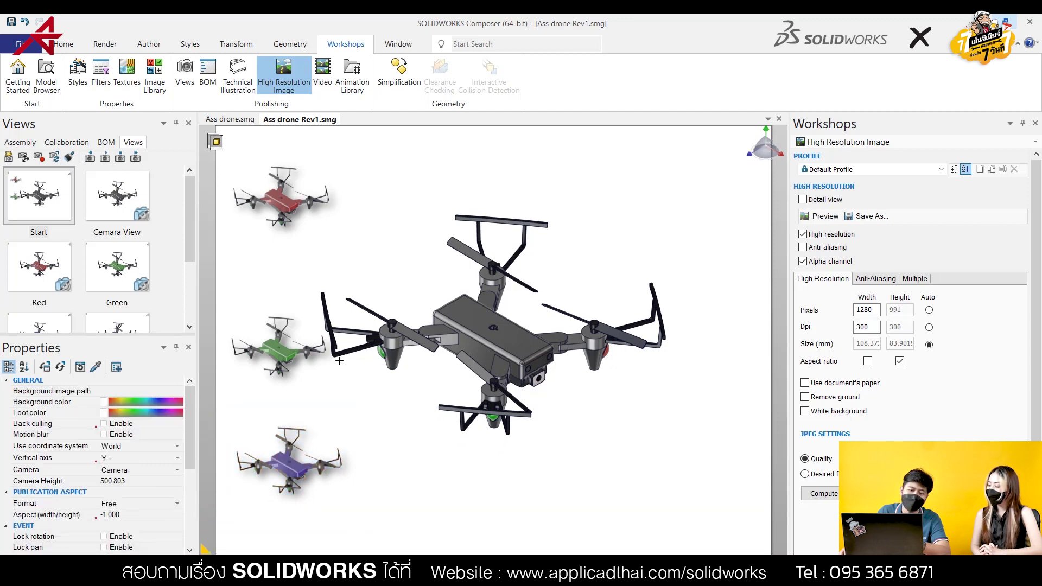
click(280, 347)
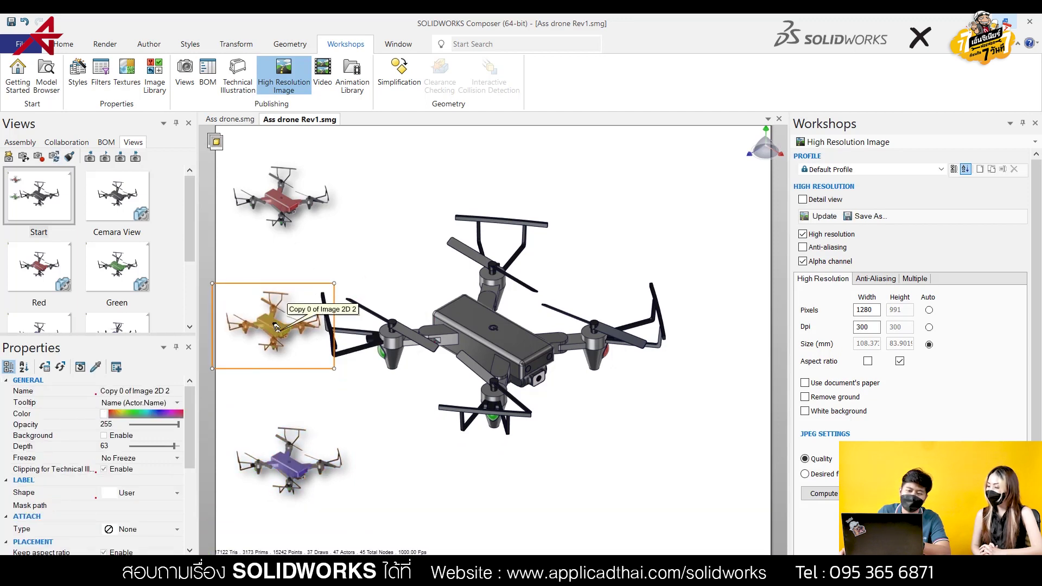
click(479, 474)
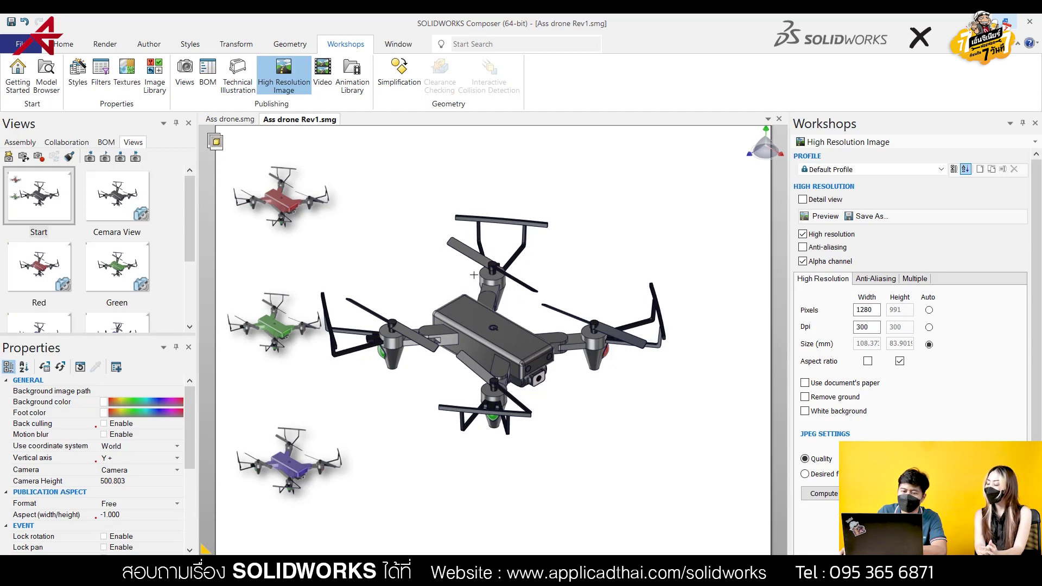
click(62, 182)
right_click(42, 185)
click(56, 196)
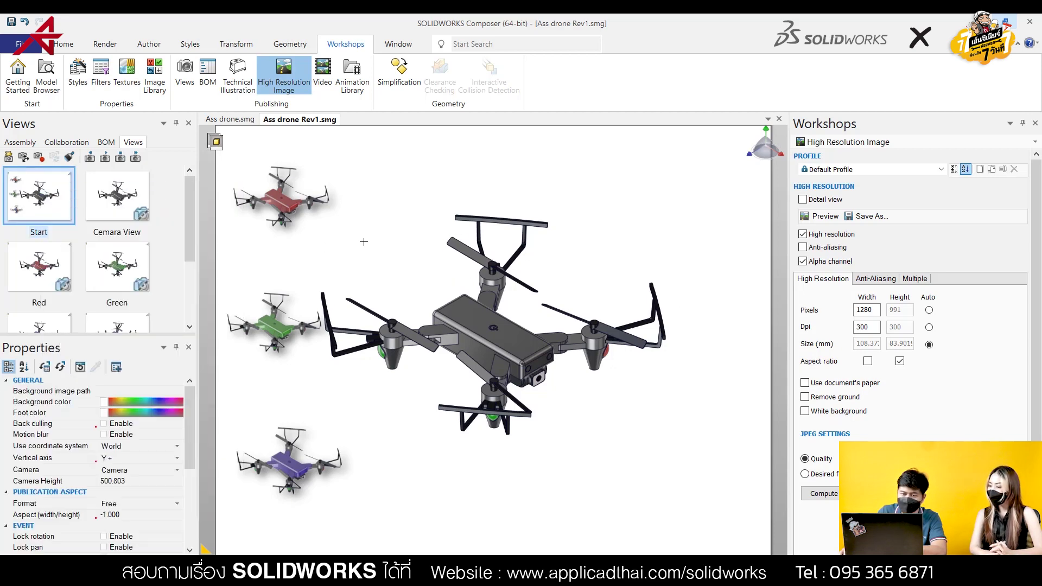
Create a Detail view image of one propeller of the main drone.
click(463, 250)
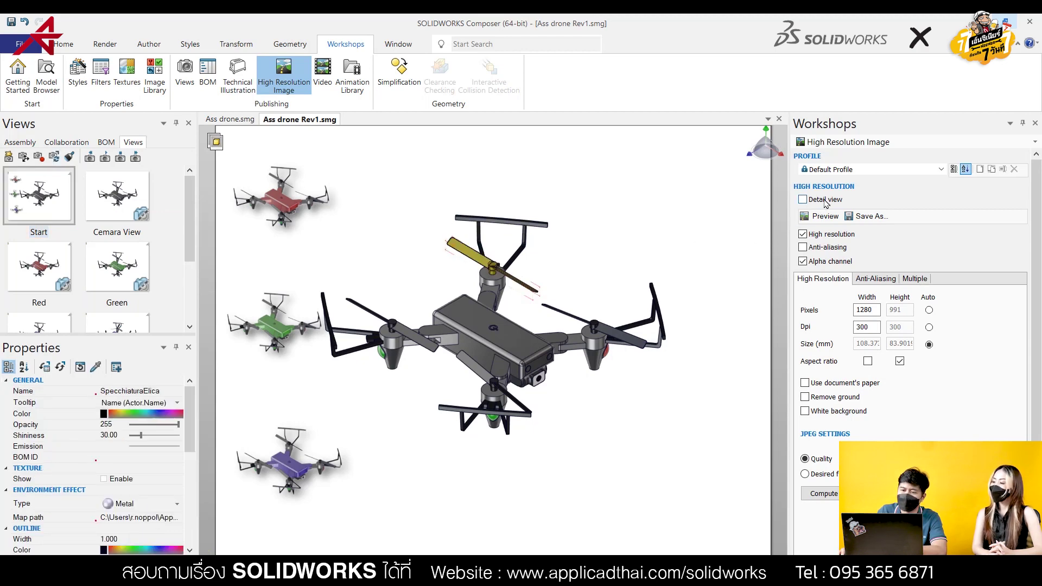
click(825, 201)
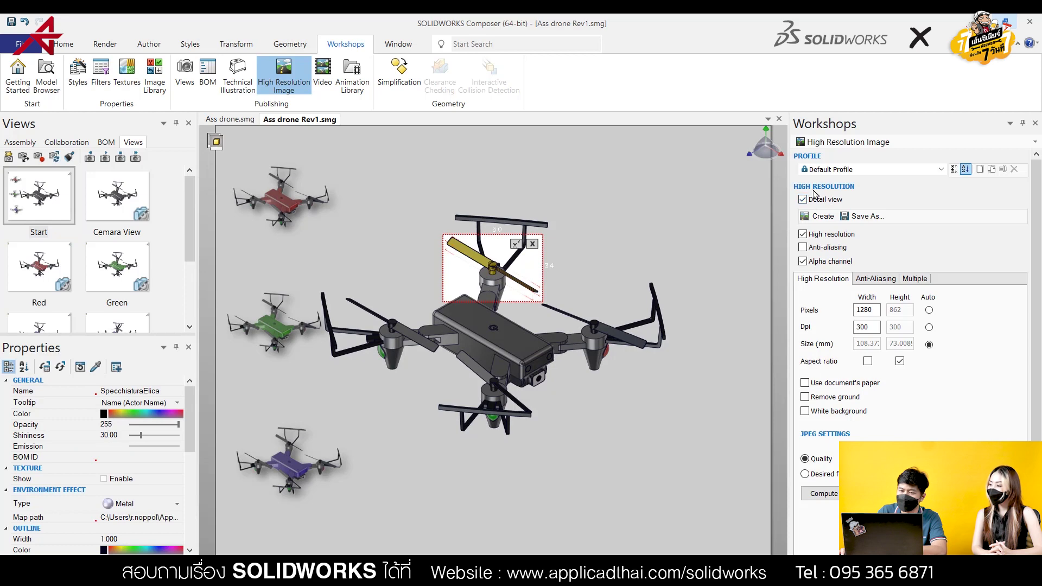
click(819, 216)
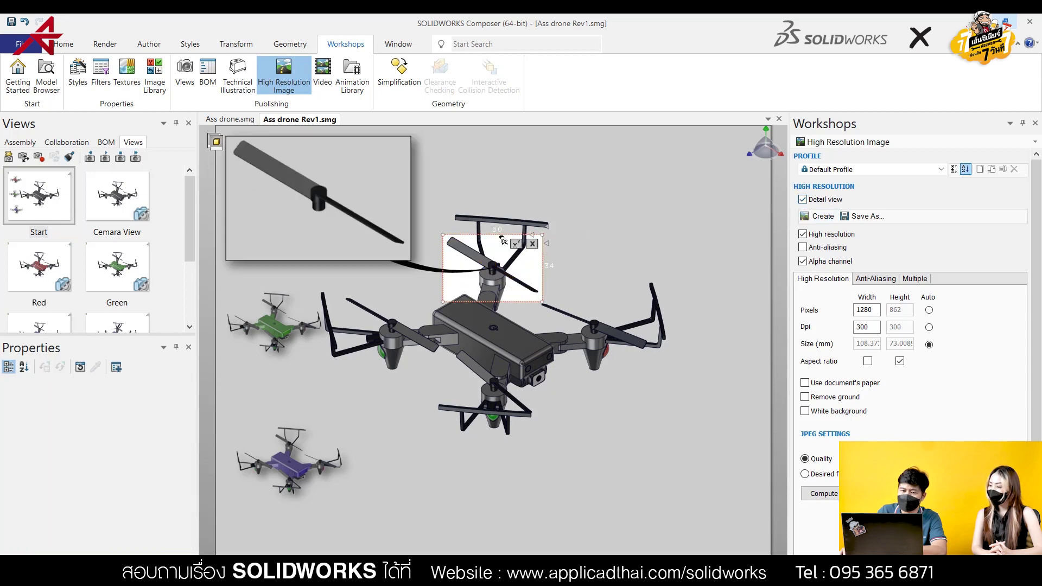
click(533, 243)
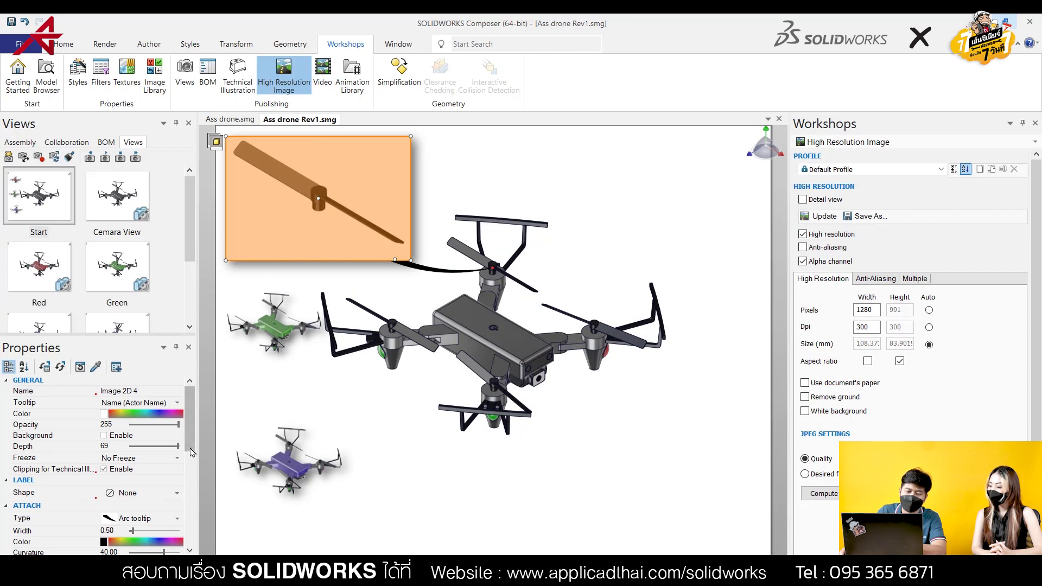
Set the propeller image's Attach Type to None and change its label shape.
scroll(173, 489, down, 3)
click(168, 430)
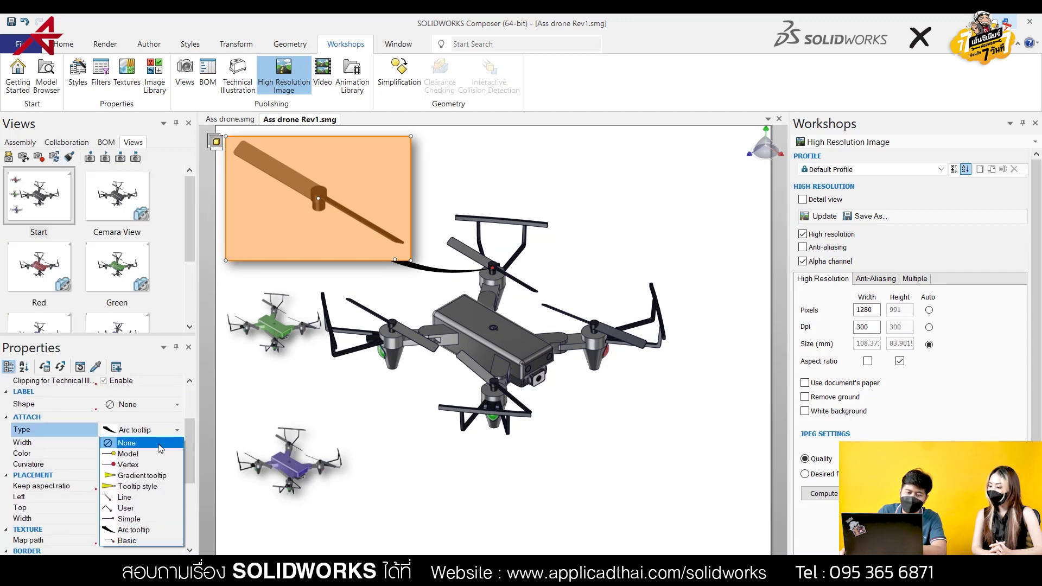
click(127, 443)
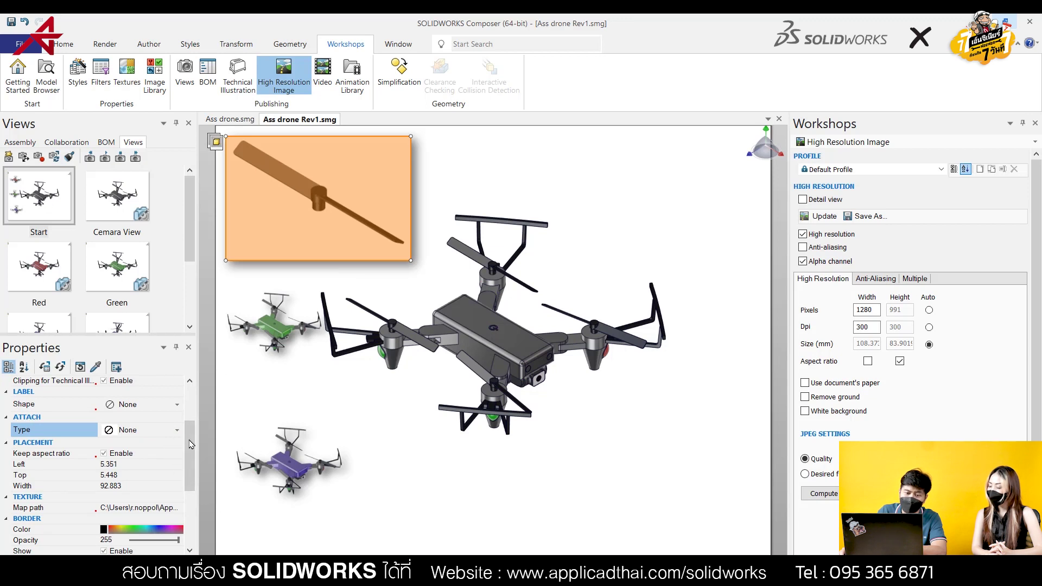
drag(192, 444, 190, 436)
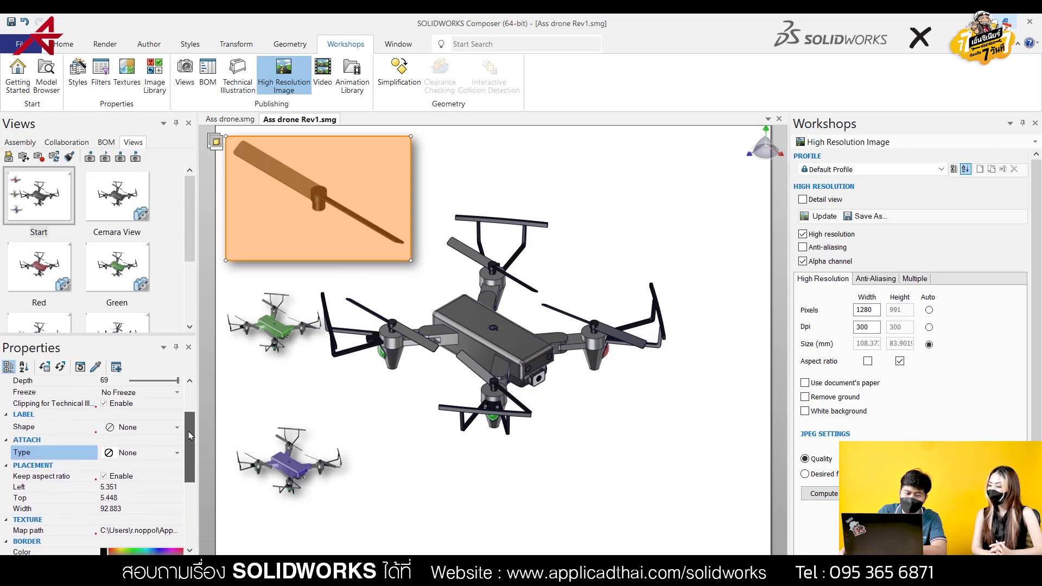
drag(190, 434, 189, 418)
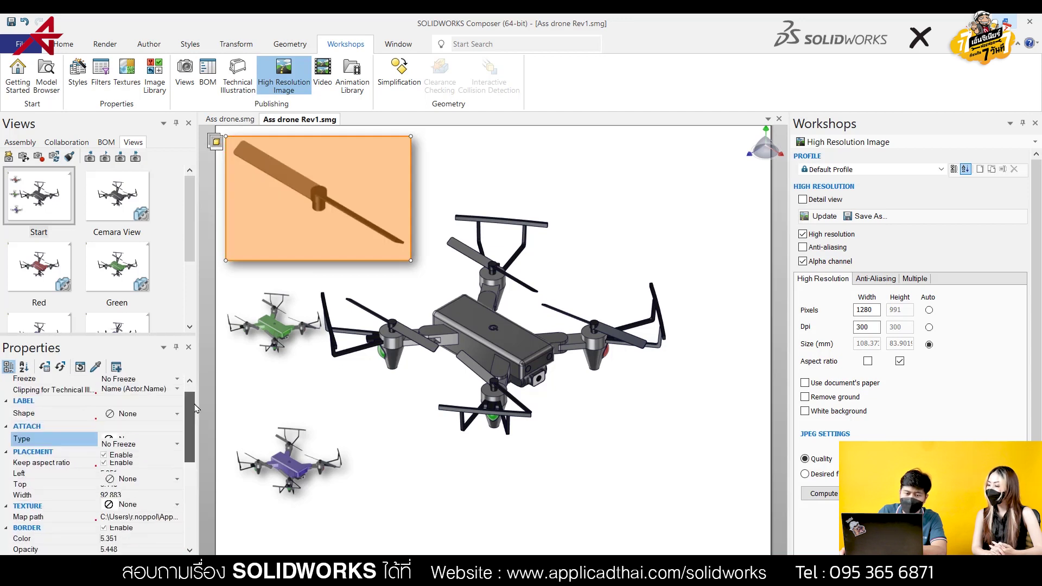
click(430, 463)
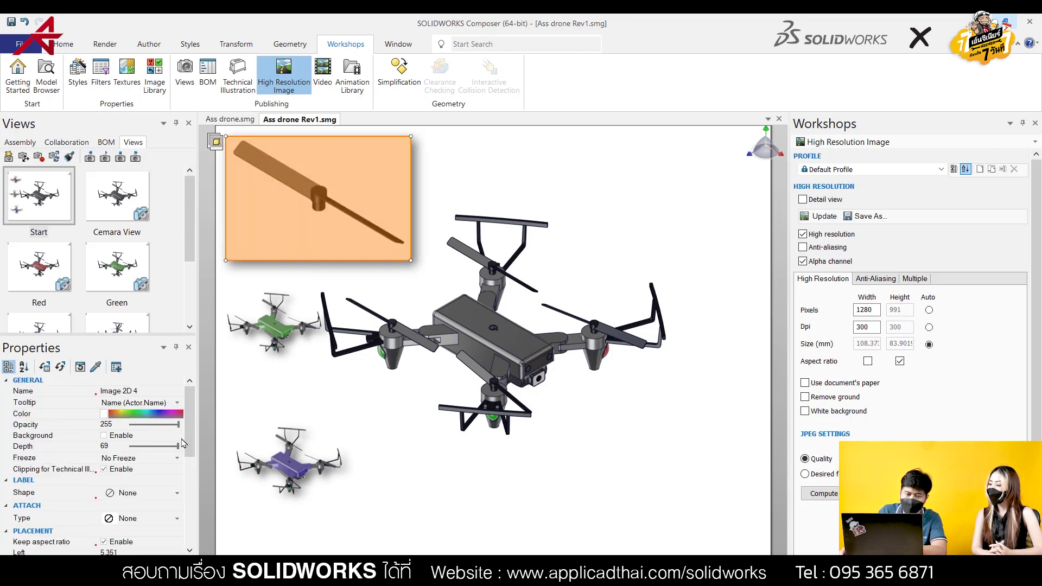
scroll(162, 450, down, 1)
click(144, 460)
click(150, 494)
click(464, 484)
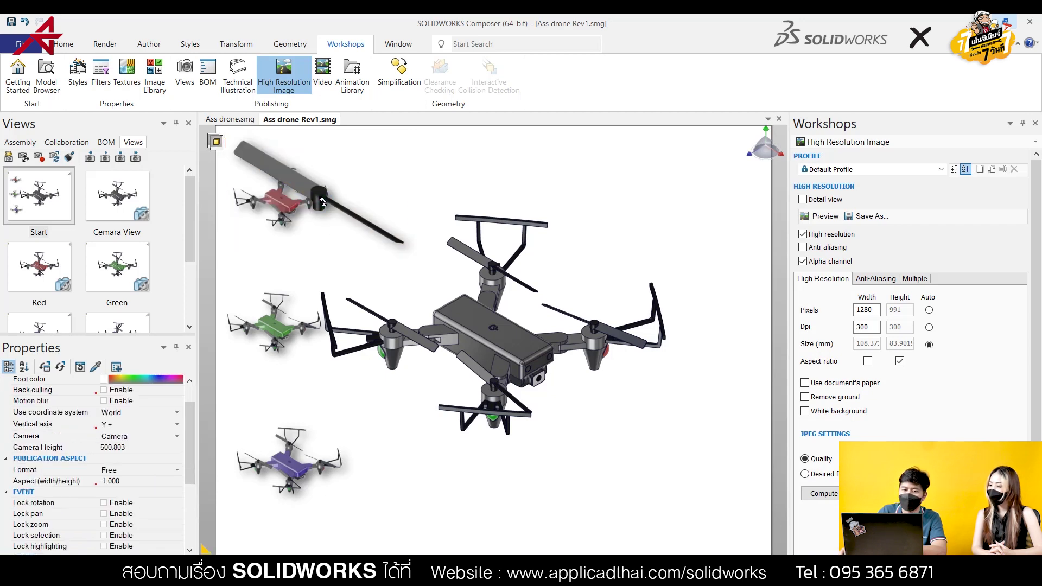
Shrink the single-blade propeller image and place it in the top-right corner.
drag(321, 202, 646, 220)
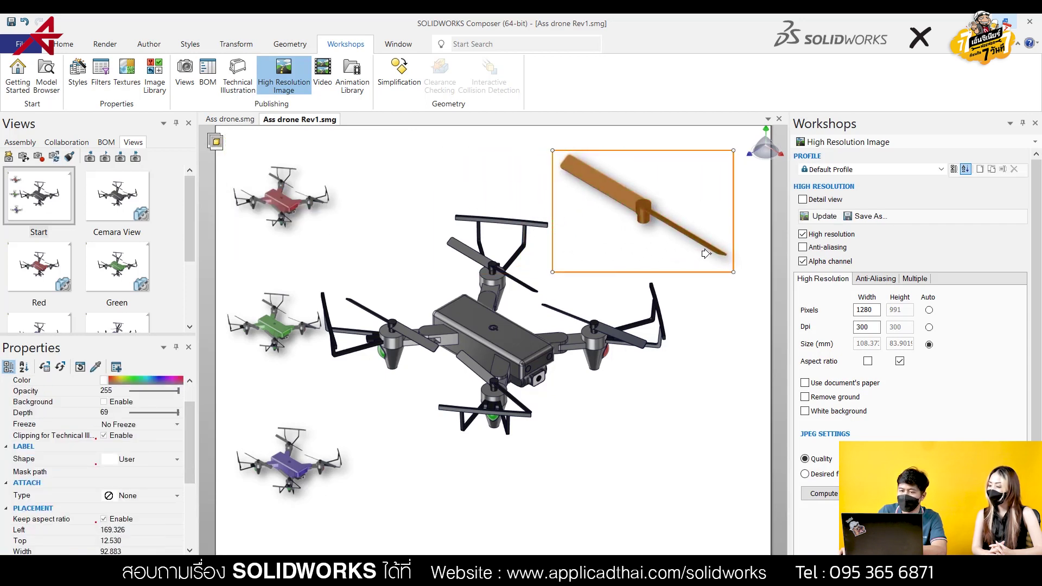
drag(734, 271, 663, 226)
drag(607, 181, 680, 188)
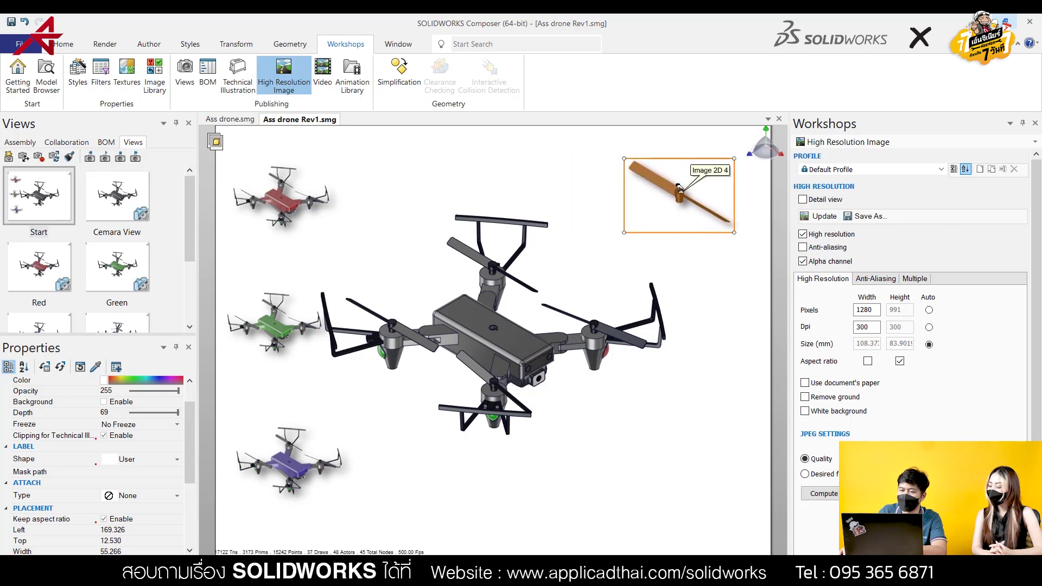
Update the Start view with the propeller inset and switch to the 3 Fan view.
click(19, 211)
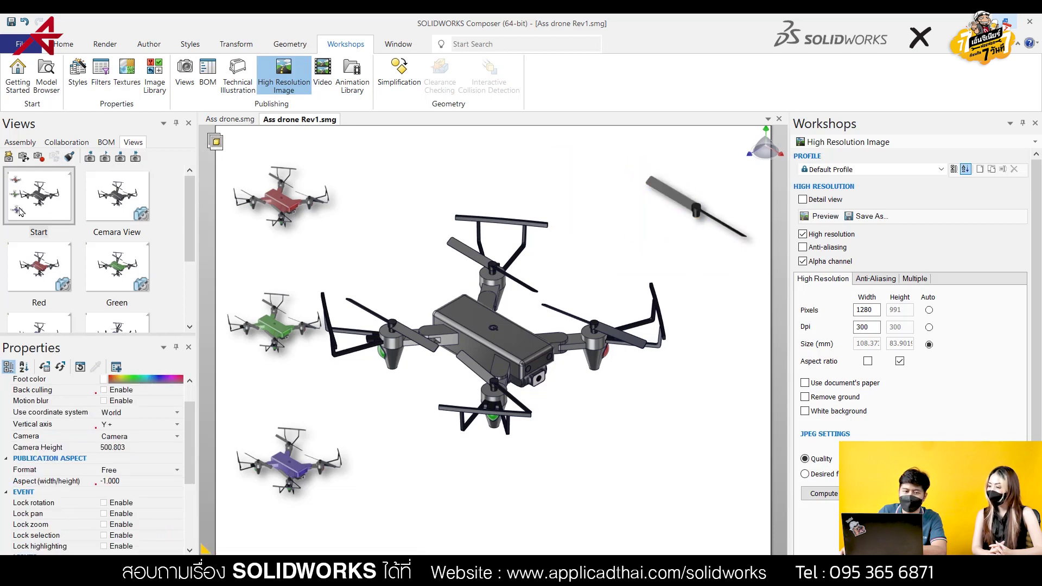
right_click(21, 196)
click(46, 200)
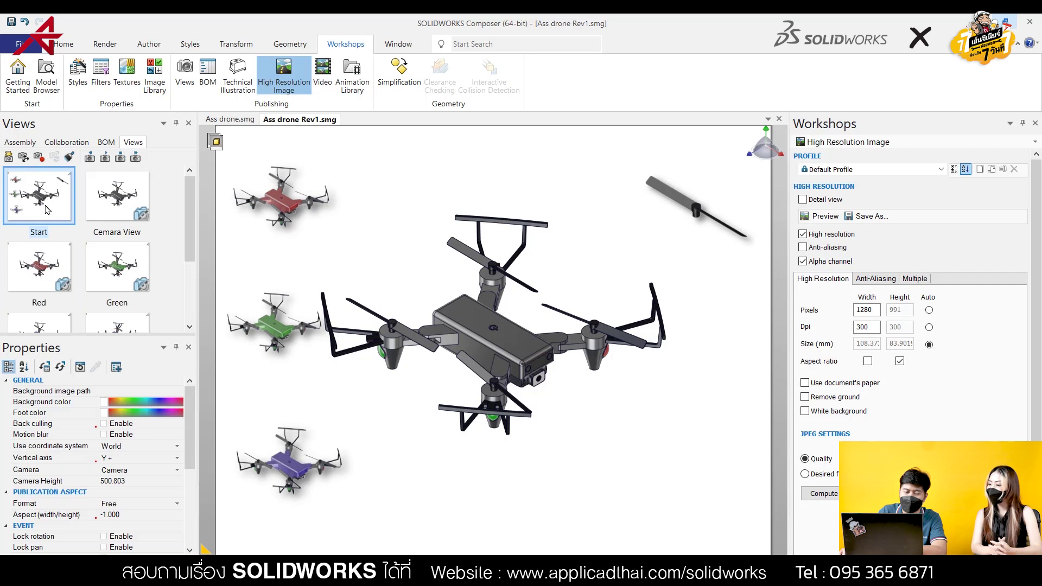
scroll(95, 241, down, 3)
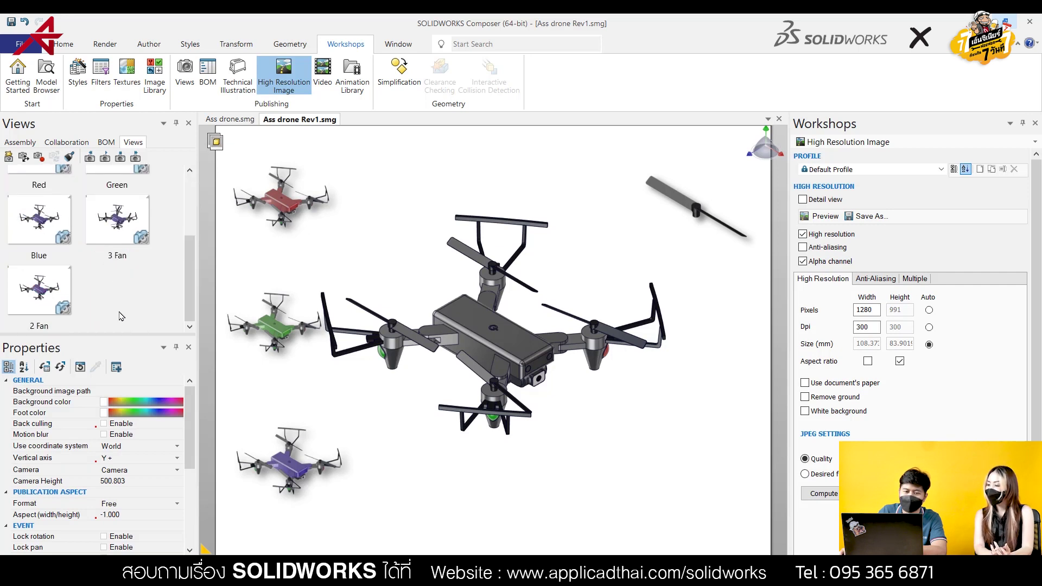
click(116, 233)
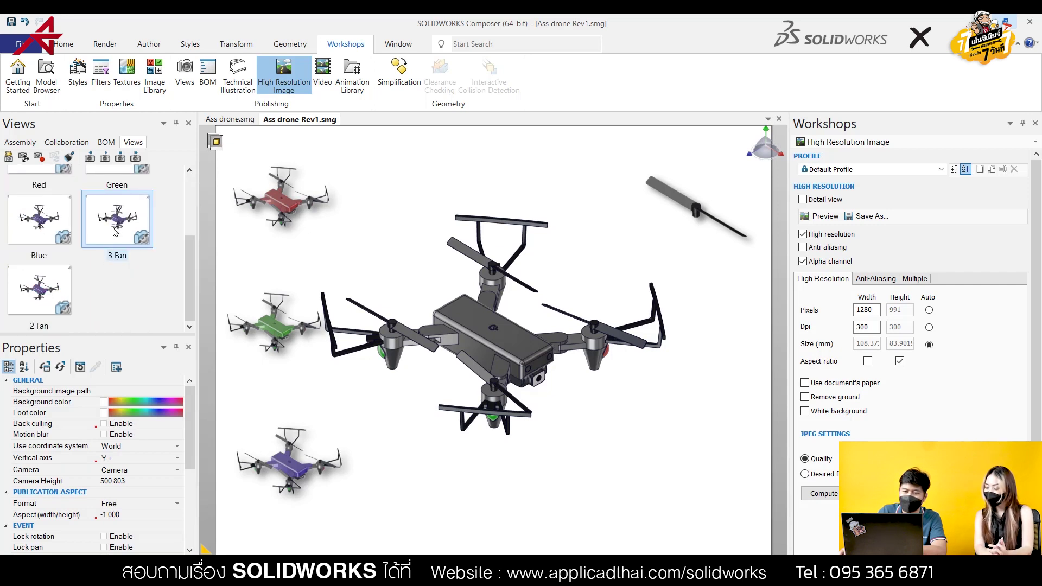
Create a Detail view image of a three-blade propeller.
click(613, 336)
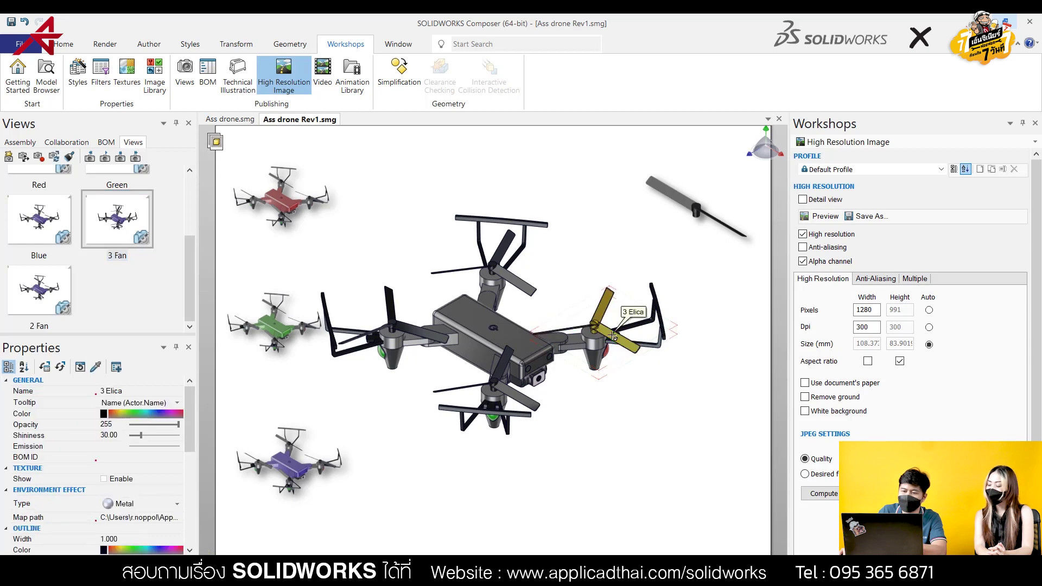
click(803, 200)
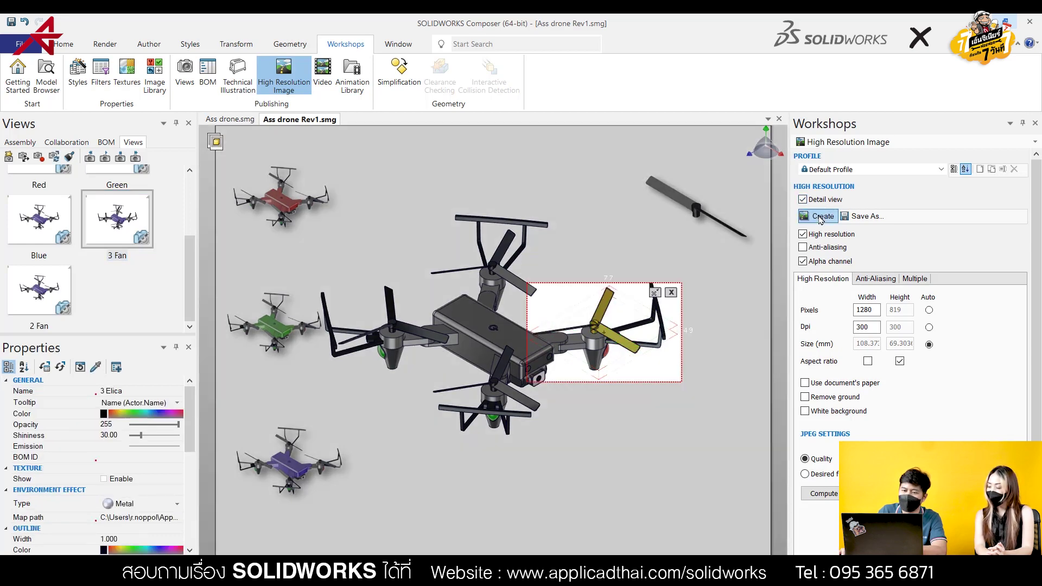
click(821, 217)
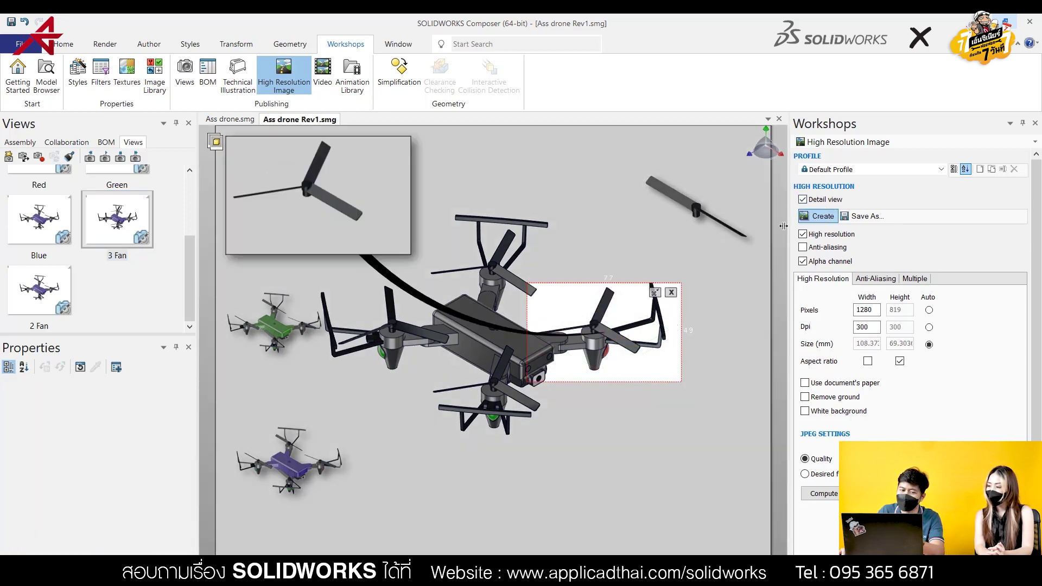
click(298, 206)
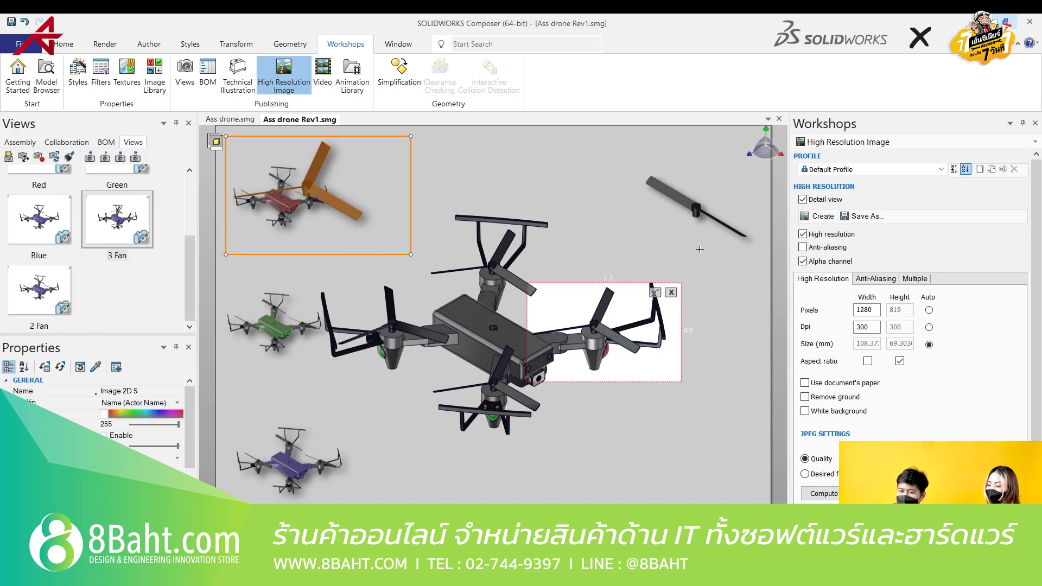
click(672, 292)
Move the three-blade propeller image to the bottom-right and update the Start view.
mouse_move(355, 203)
mouse_down()
mouse_move(606, 333)
mouse_move(608, 390)
mouse_move(641, 410)
mouse_up()
scroll(69, 231, up, 3)
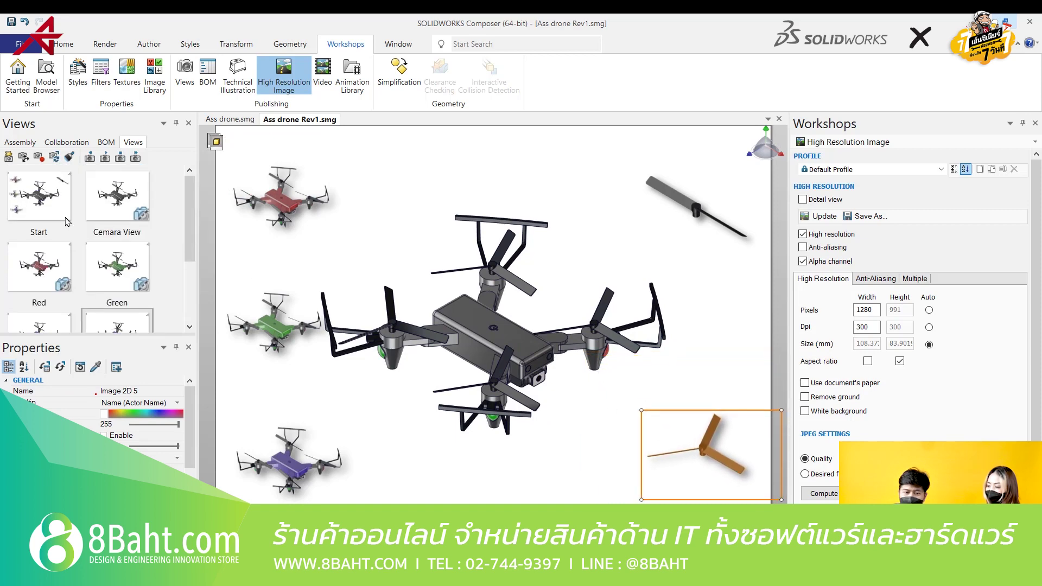
right_click(41, 189)
click(76, 191)
click(590, 510)
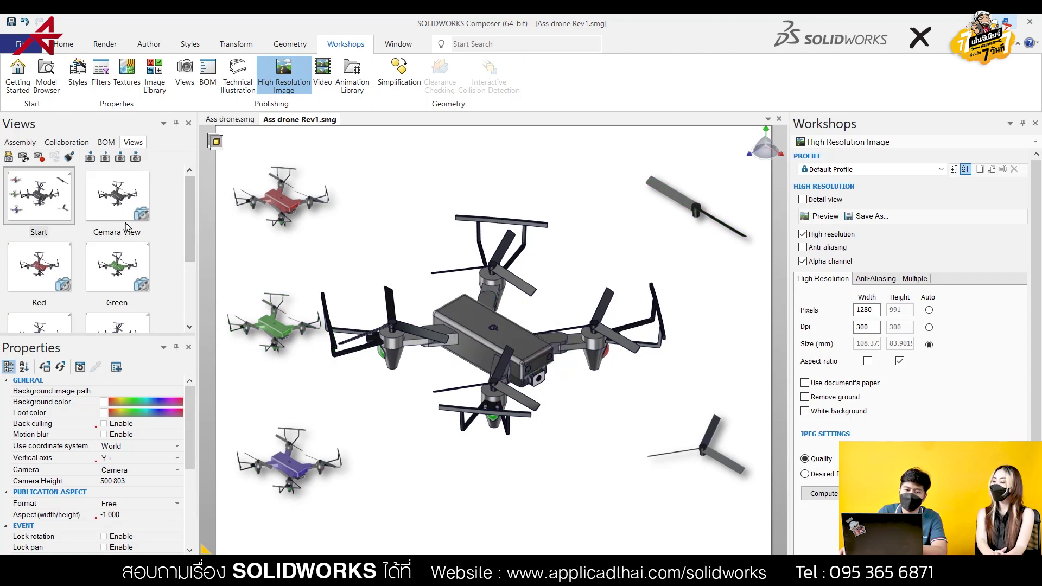
Link the Red and Green views to the red and green drone insets.
scroll(87, 234, down, 2)
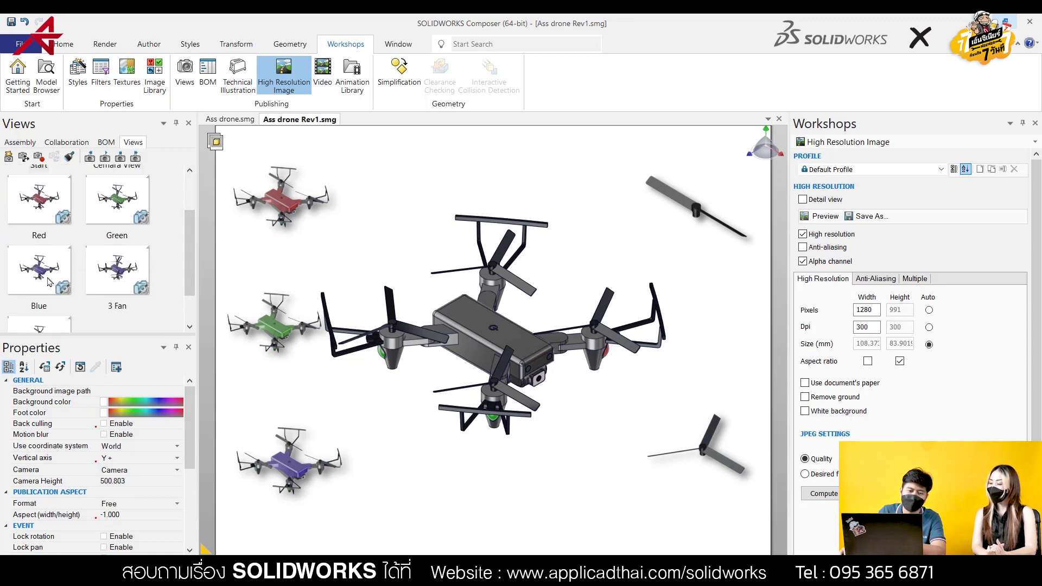
scroll(187, 244, down, 1)
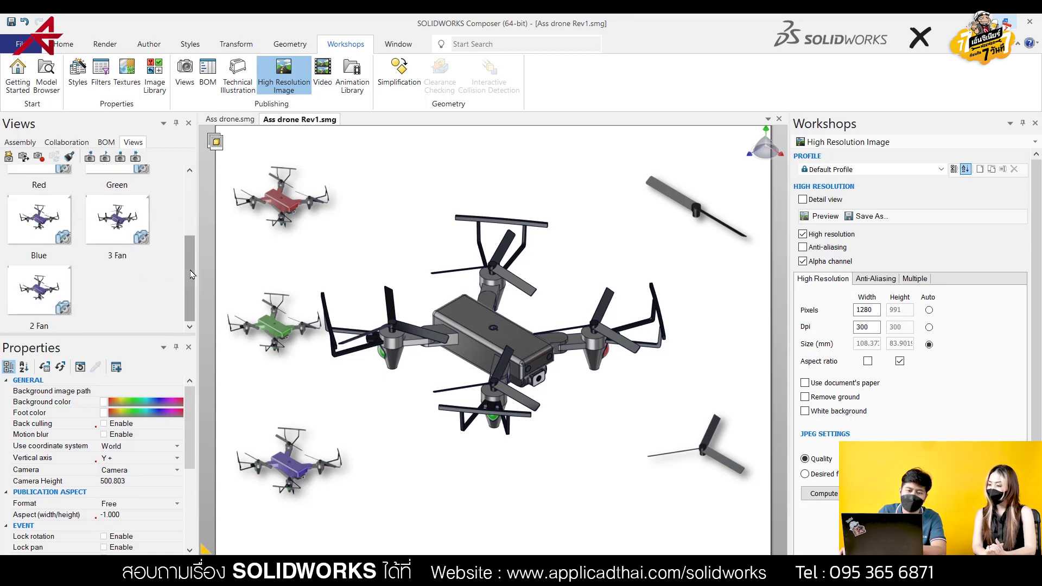
scroll(191, 239, up, 2)
scroll(193, 230, up, 1)
click(51, 258)
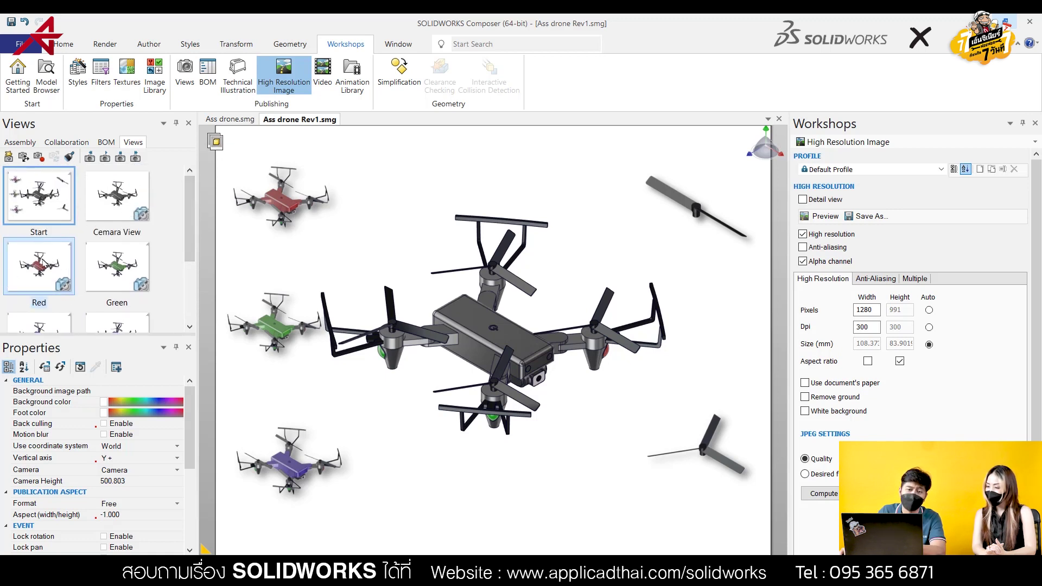
drag(32, 268, 287, 203)
click(122, 269)
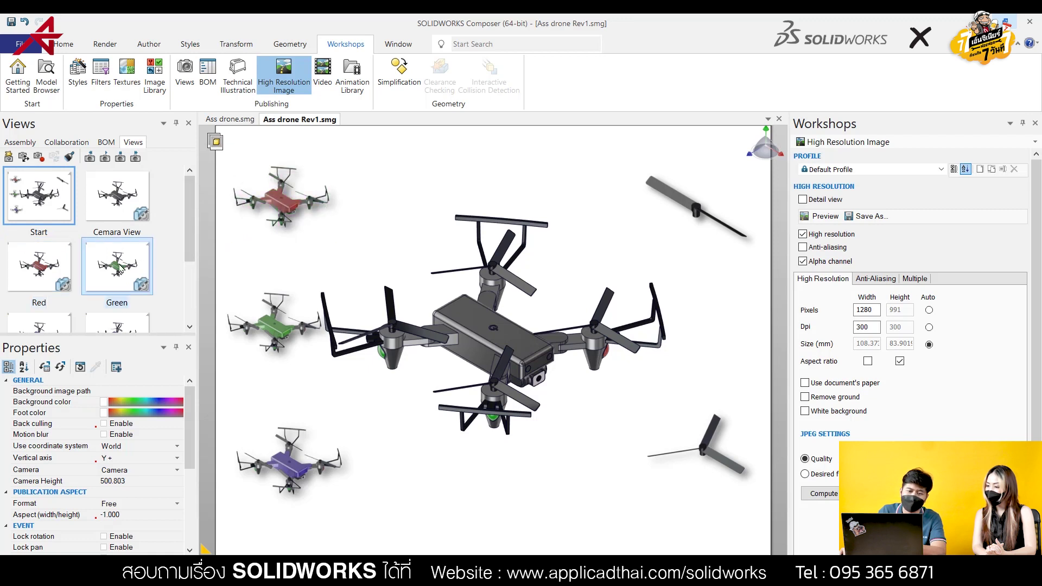
drag(115, 267, 212, 266)
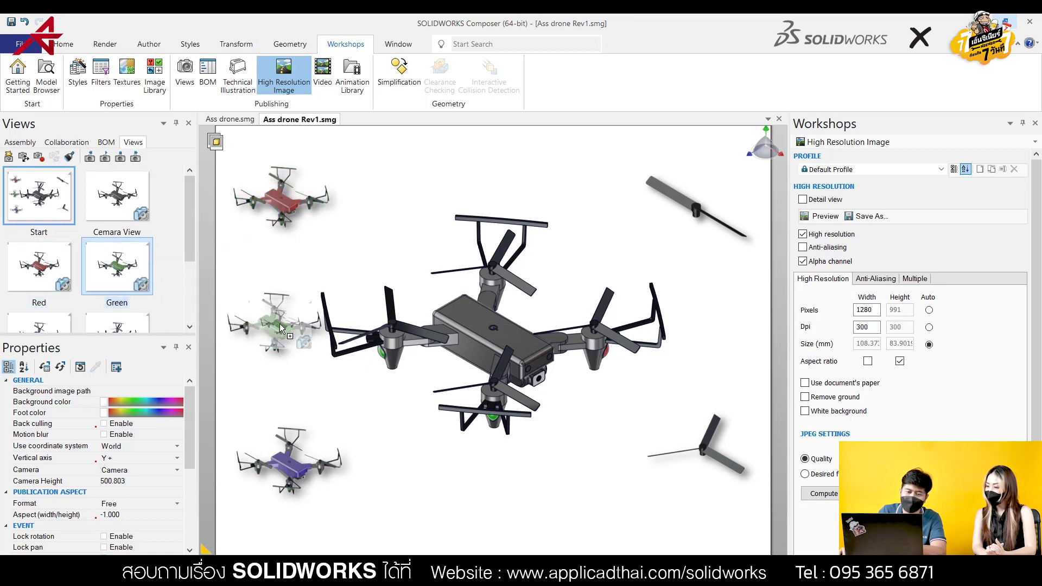
Link the Blue, 3 Fan and 2 Fan views to the purple drone and propeller insets.
scroll(42, 237, down, 3)
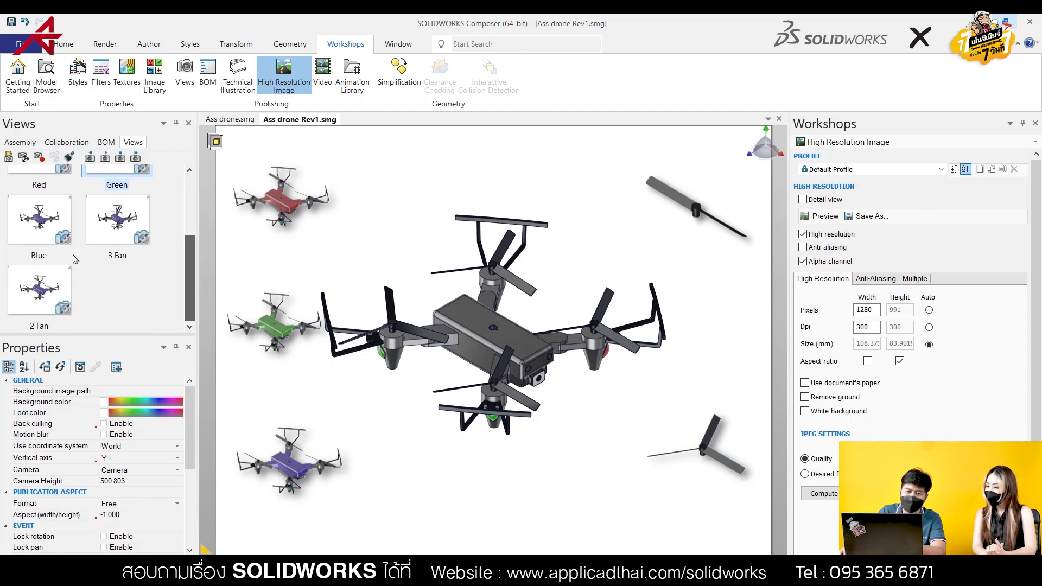
drag(43, 237, 288, 472)
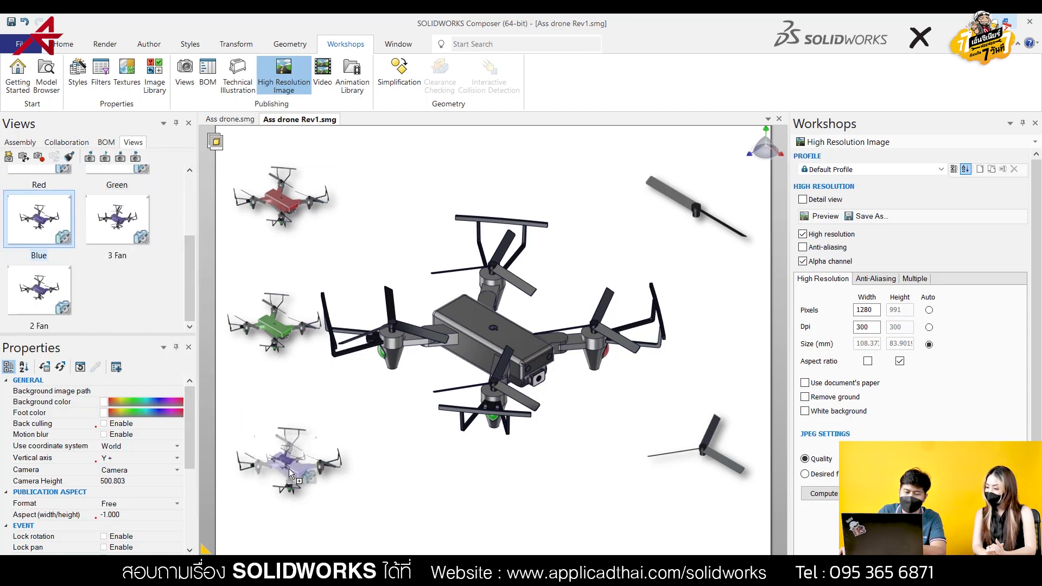
drag(288, 471, 288, 472)
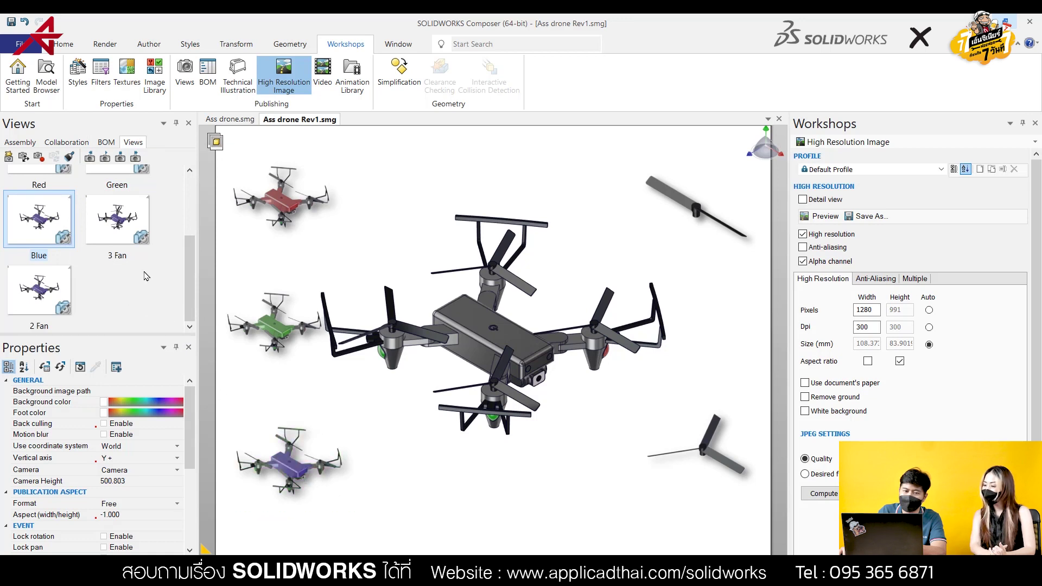
click(118, 228)
drag(117, 226, 708, 460)
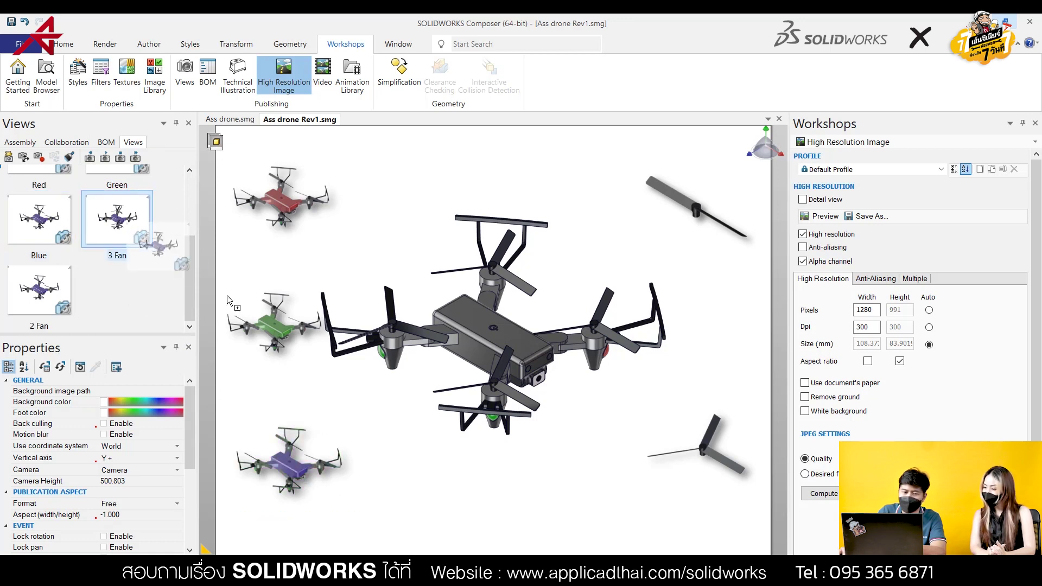
drag(709, 460, 117, 222)
click(41, 294)
drag(41, 295, 699, 214)
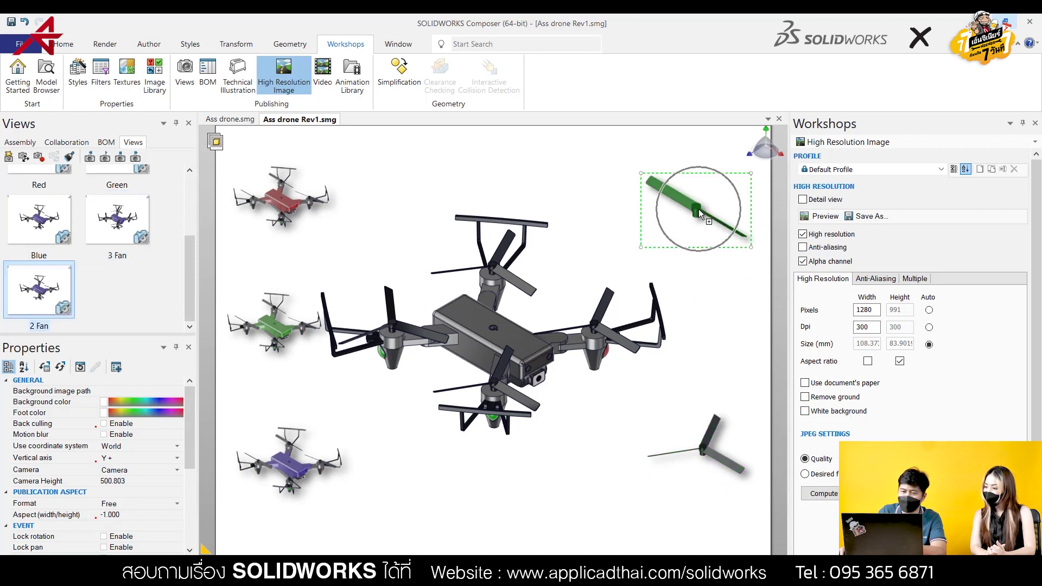
drag(698, 214, 699, 209)
Update the Start view to save the linked layout.
scroll(38, 244, up, 3)
click(26, 211)
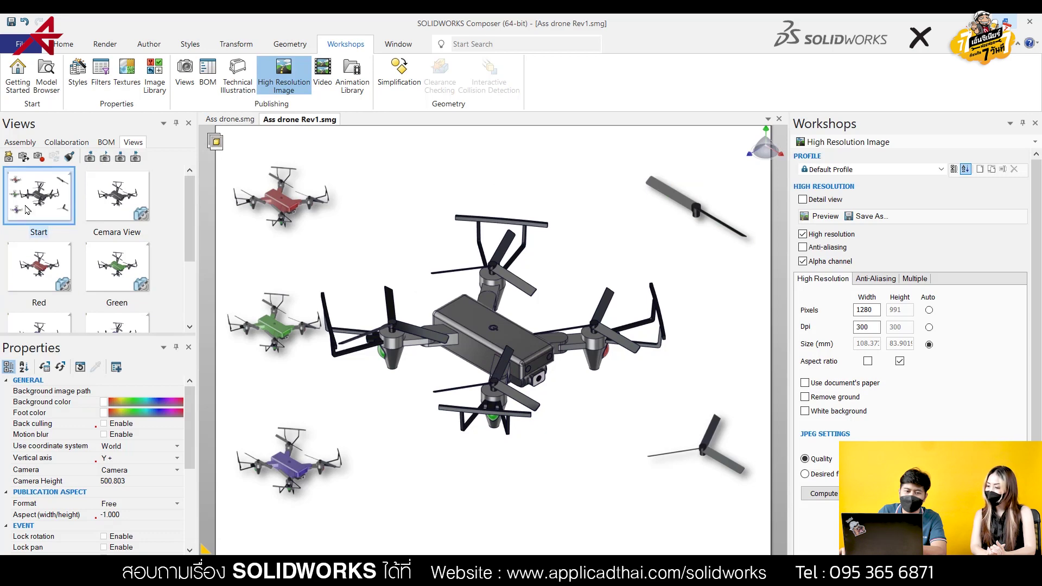
right_click(26, 210)
click(40, 217)
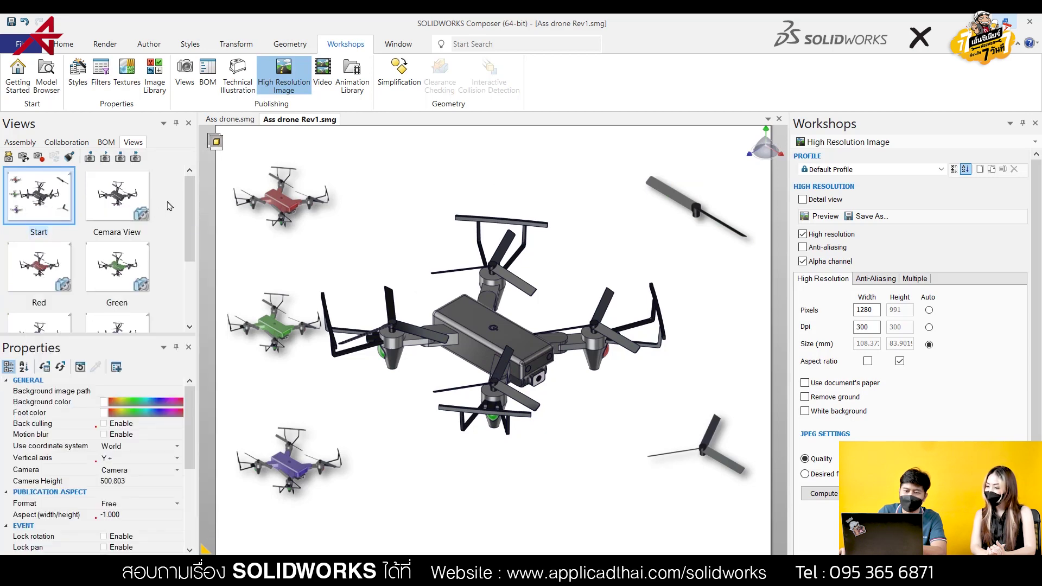
click(1035, 123)
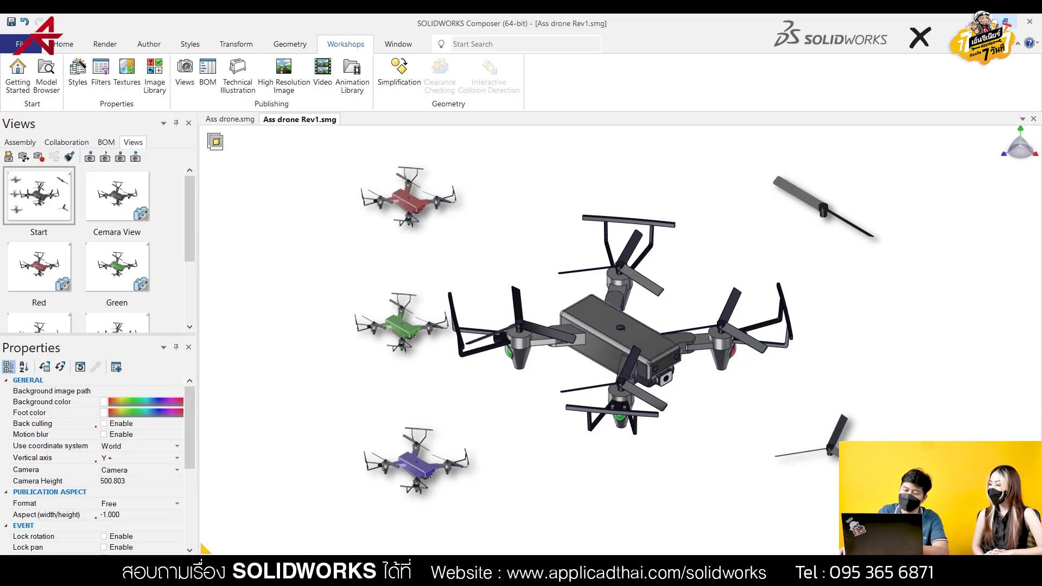
Test the linked insets, turning the drone red, green, three-blade propellers, then purple.
click(413, 206)
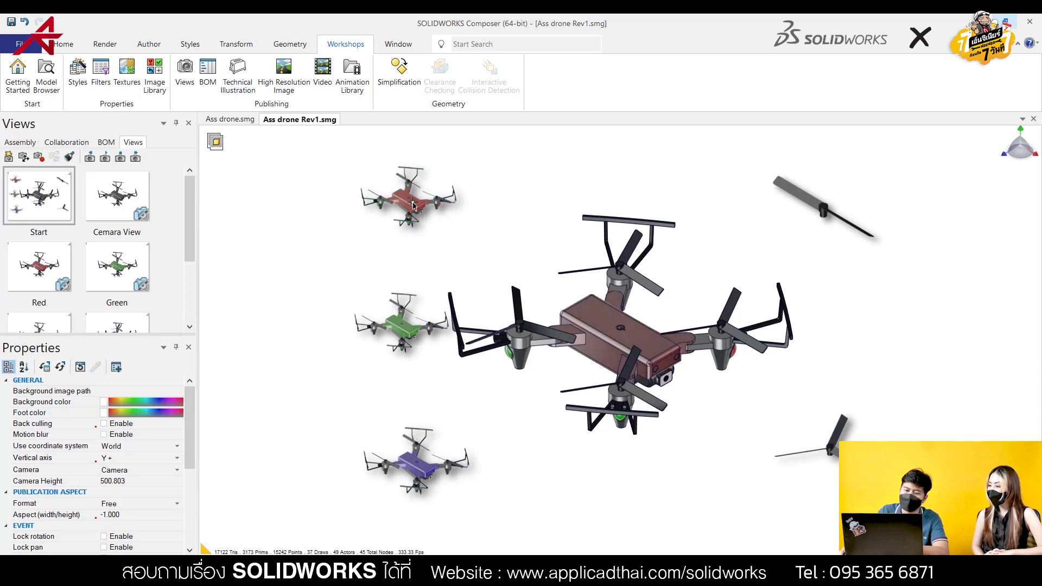
click(406, 324)
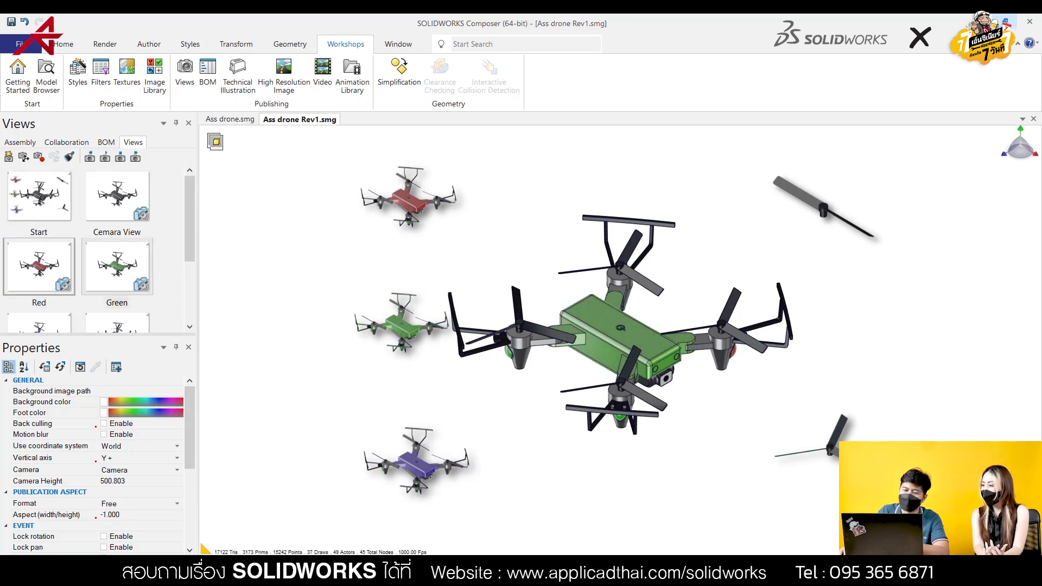
click(818, 224)
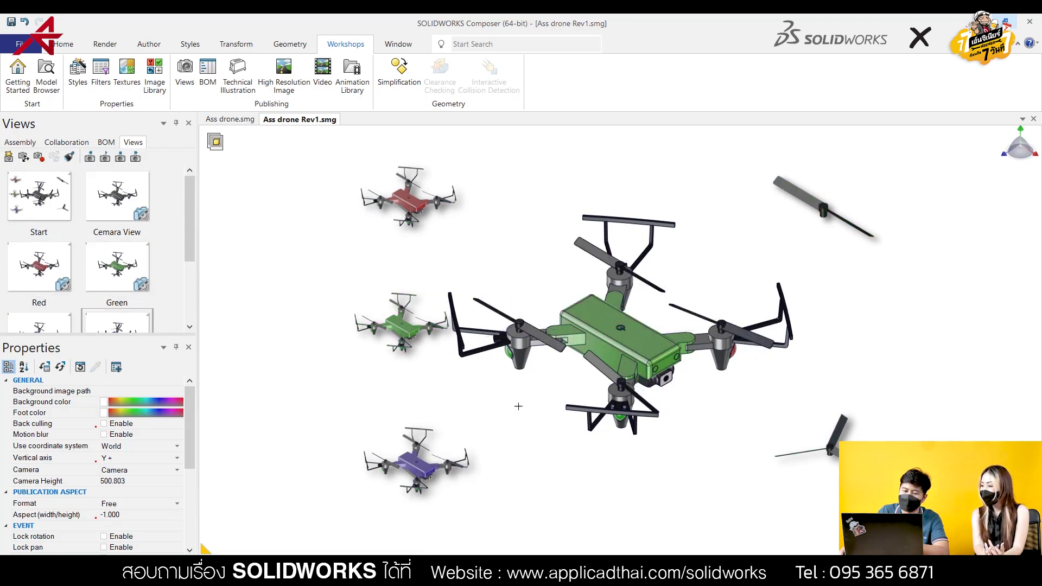
click(434, 461)
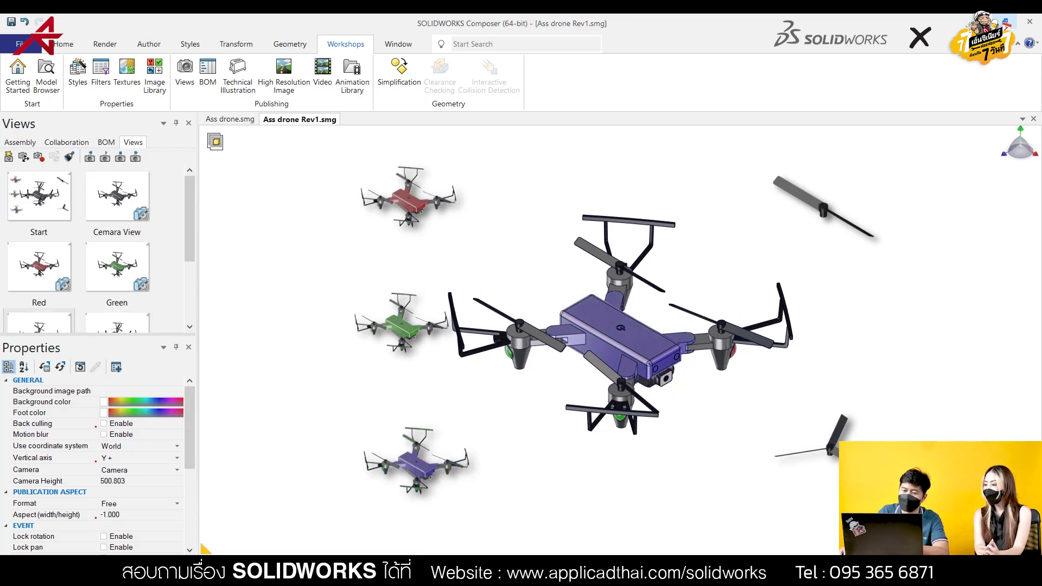